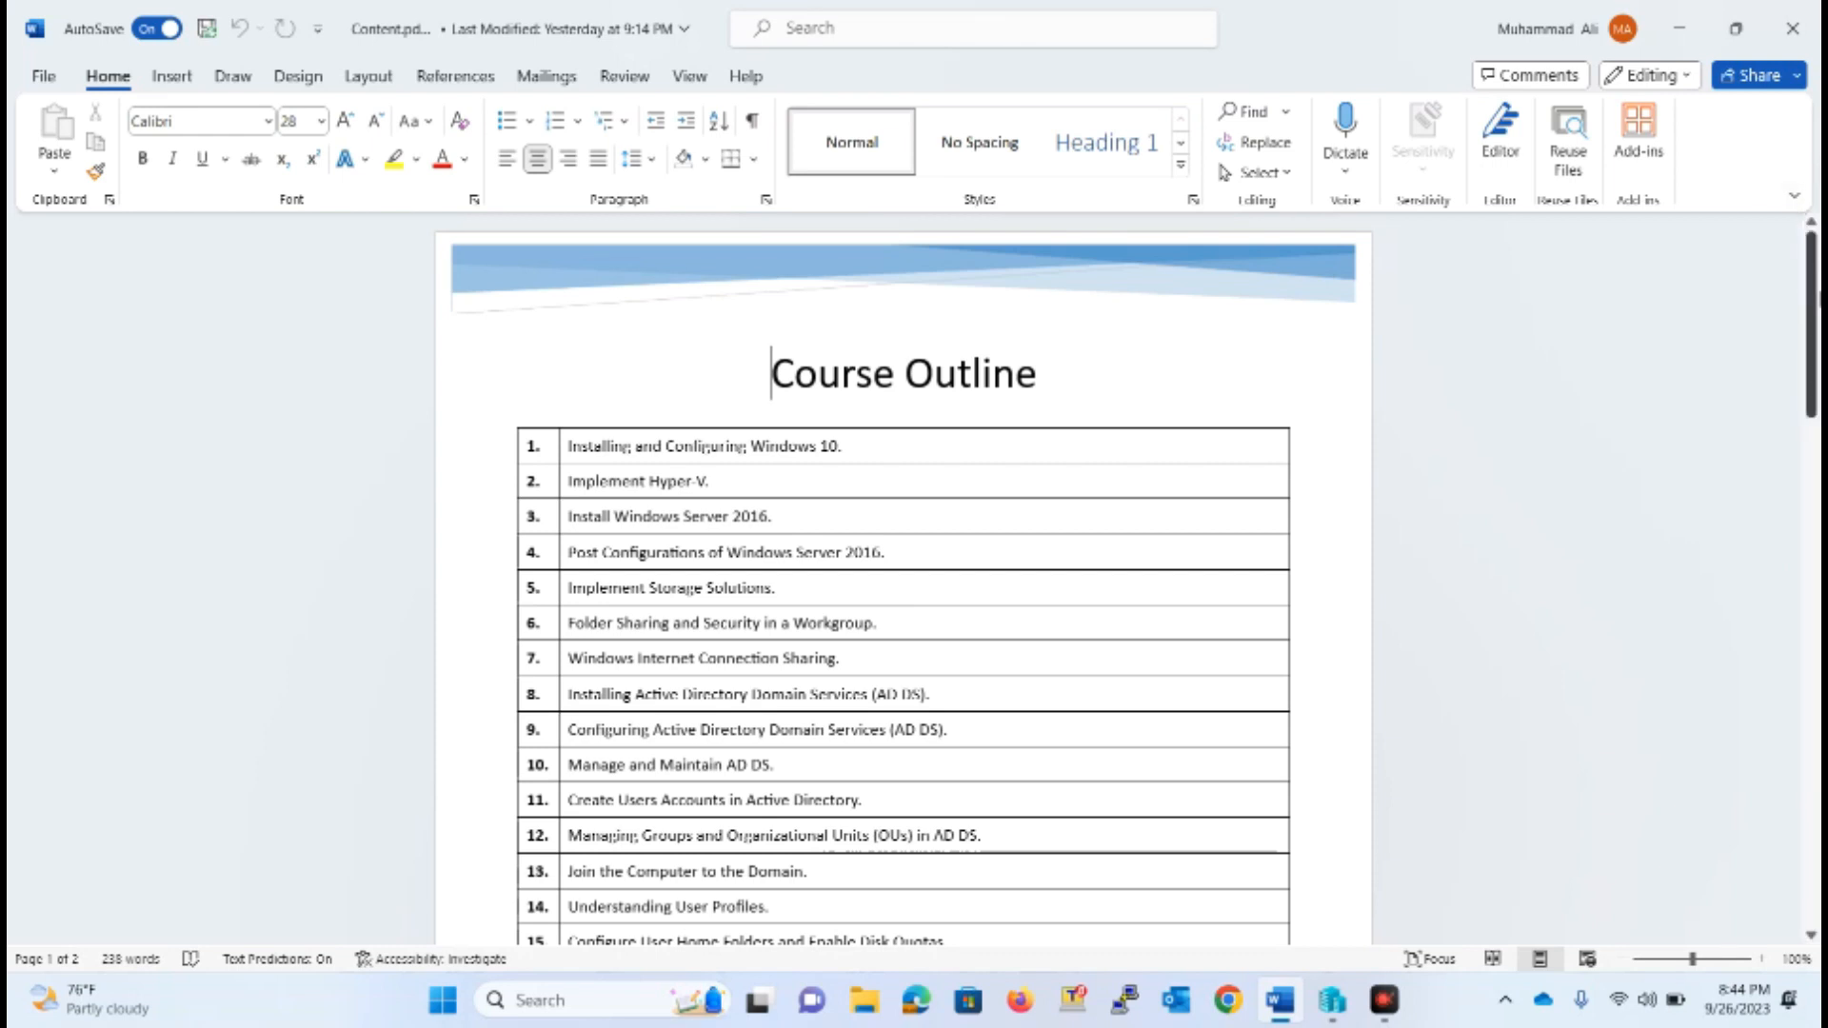
Look over the Course Outline document and switch to Hyper-V Manager
{"action": "mouse_move", "coordinate": [1809, 298]}
{"action": "left_mouse_down"}
{"action": "mouse_move", "coordinate": [1817, 626]}
{"action": "mouse_move", "coordinate": [1815, 297]}
{"action": "mouse_move", "coordinate": [1814, 319]}
{"action": "left_mouse_up"}
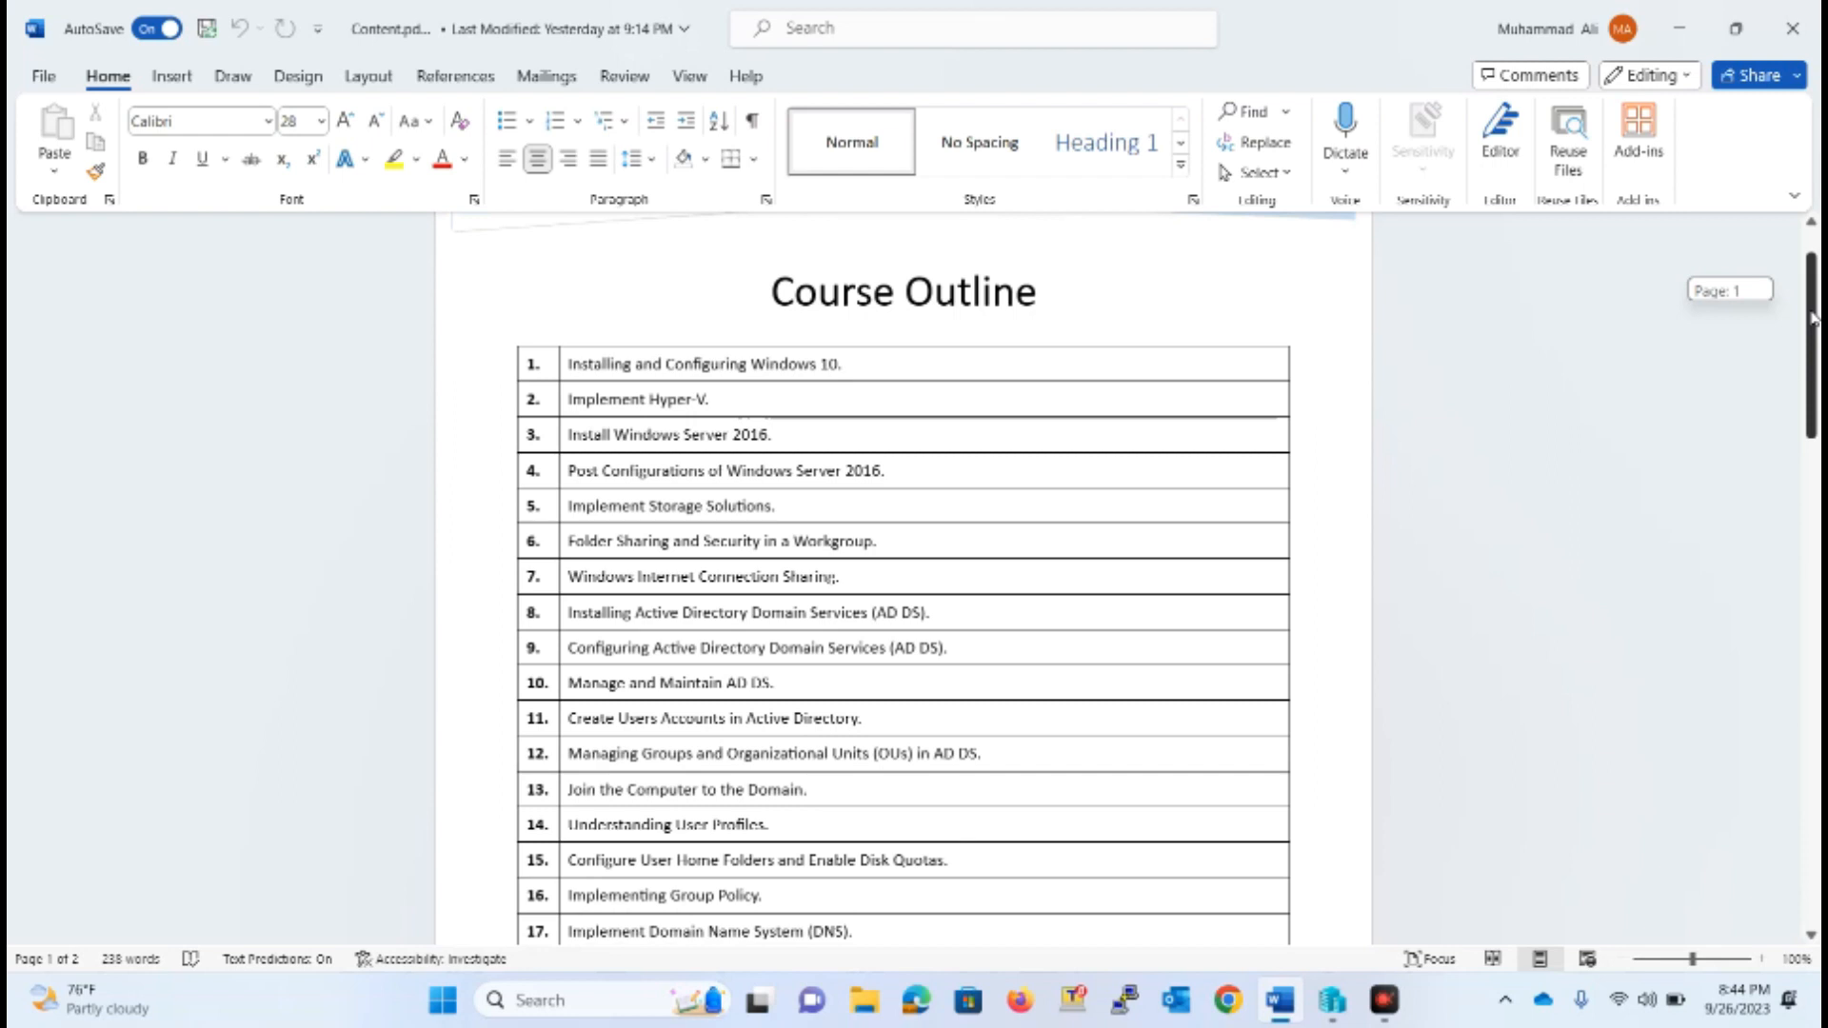
{"action": "mouse_move", "coordinate": [1815, 319]}
{"action": "left_mouse_down"}
{"action": "mouse_move", "coordinate": [1812, 581]}
{"action": "mouse_move", "coordinate": [1812, 324]}
{"action": "mouse_move", "coordinate": [1786, 317]}
{"action": "mouse_move", "coordinate": [1811, 467]}
{"action": "mouse_move", "coordinate": [1809, 285]}
{"action": "left_mouse_up"}
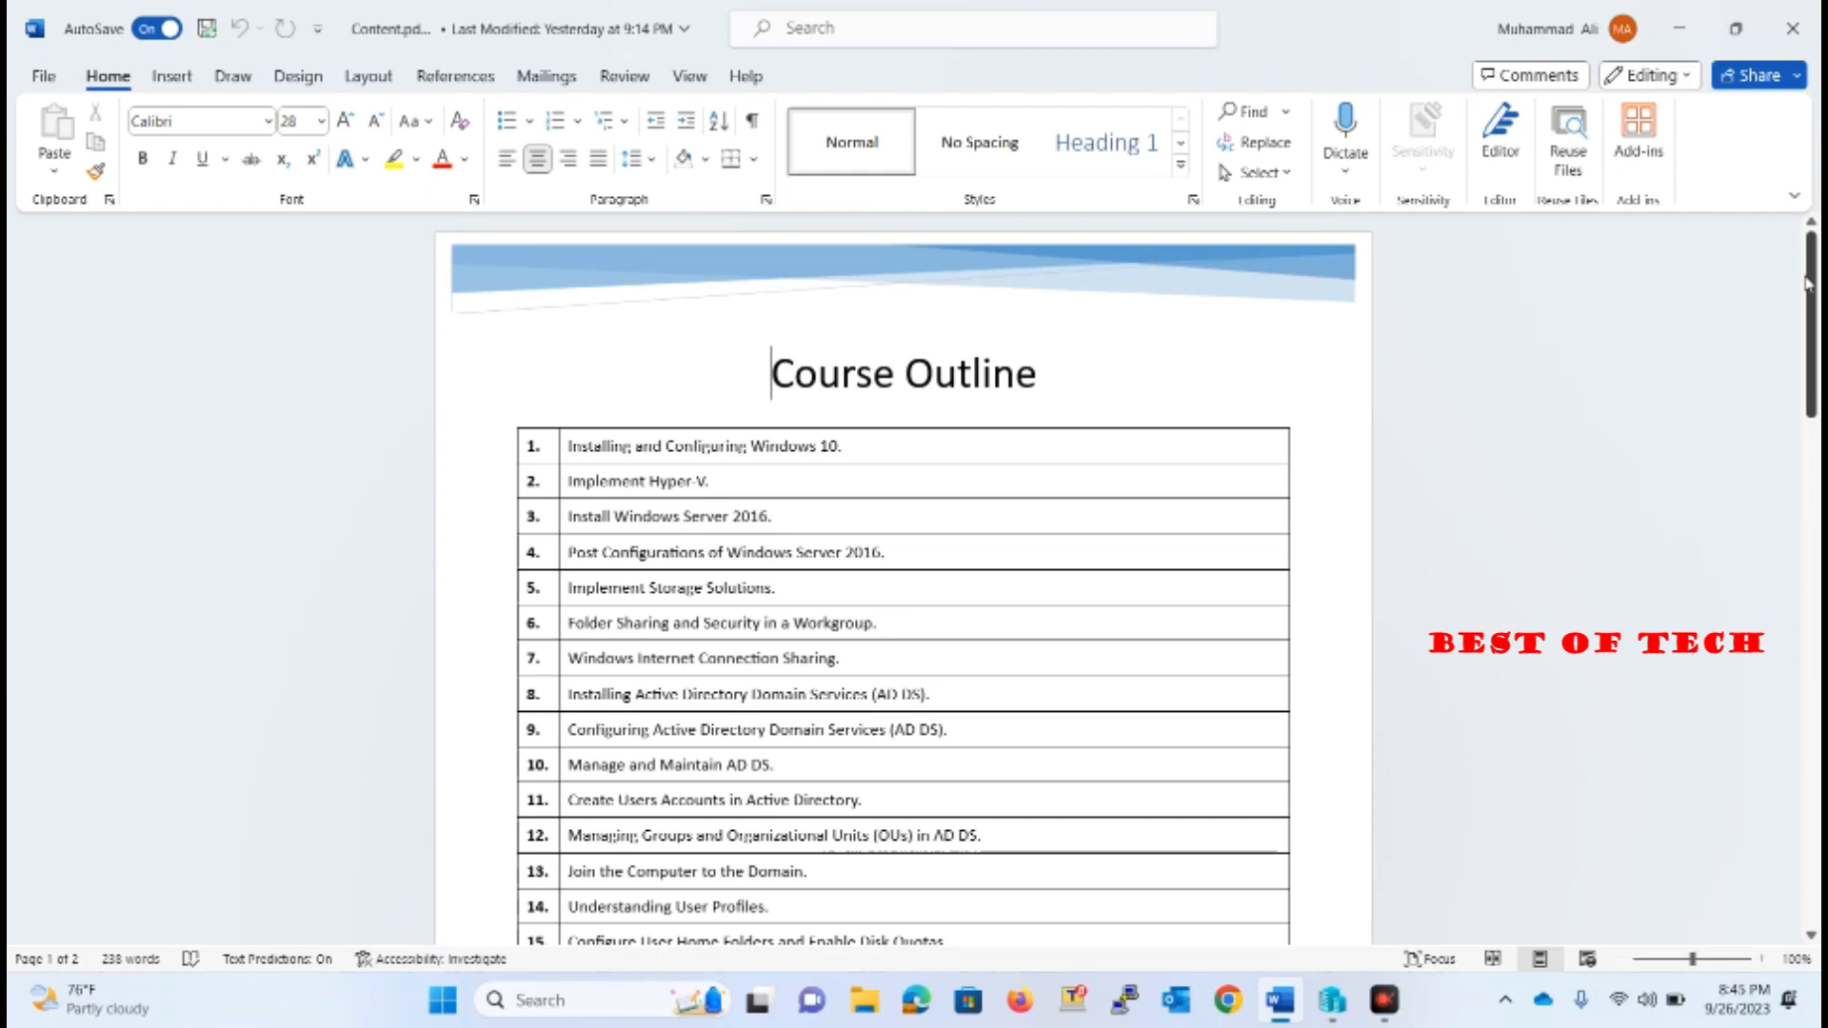
{"action": "left_click", "coordinate": [1688, 11]}
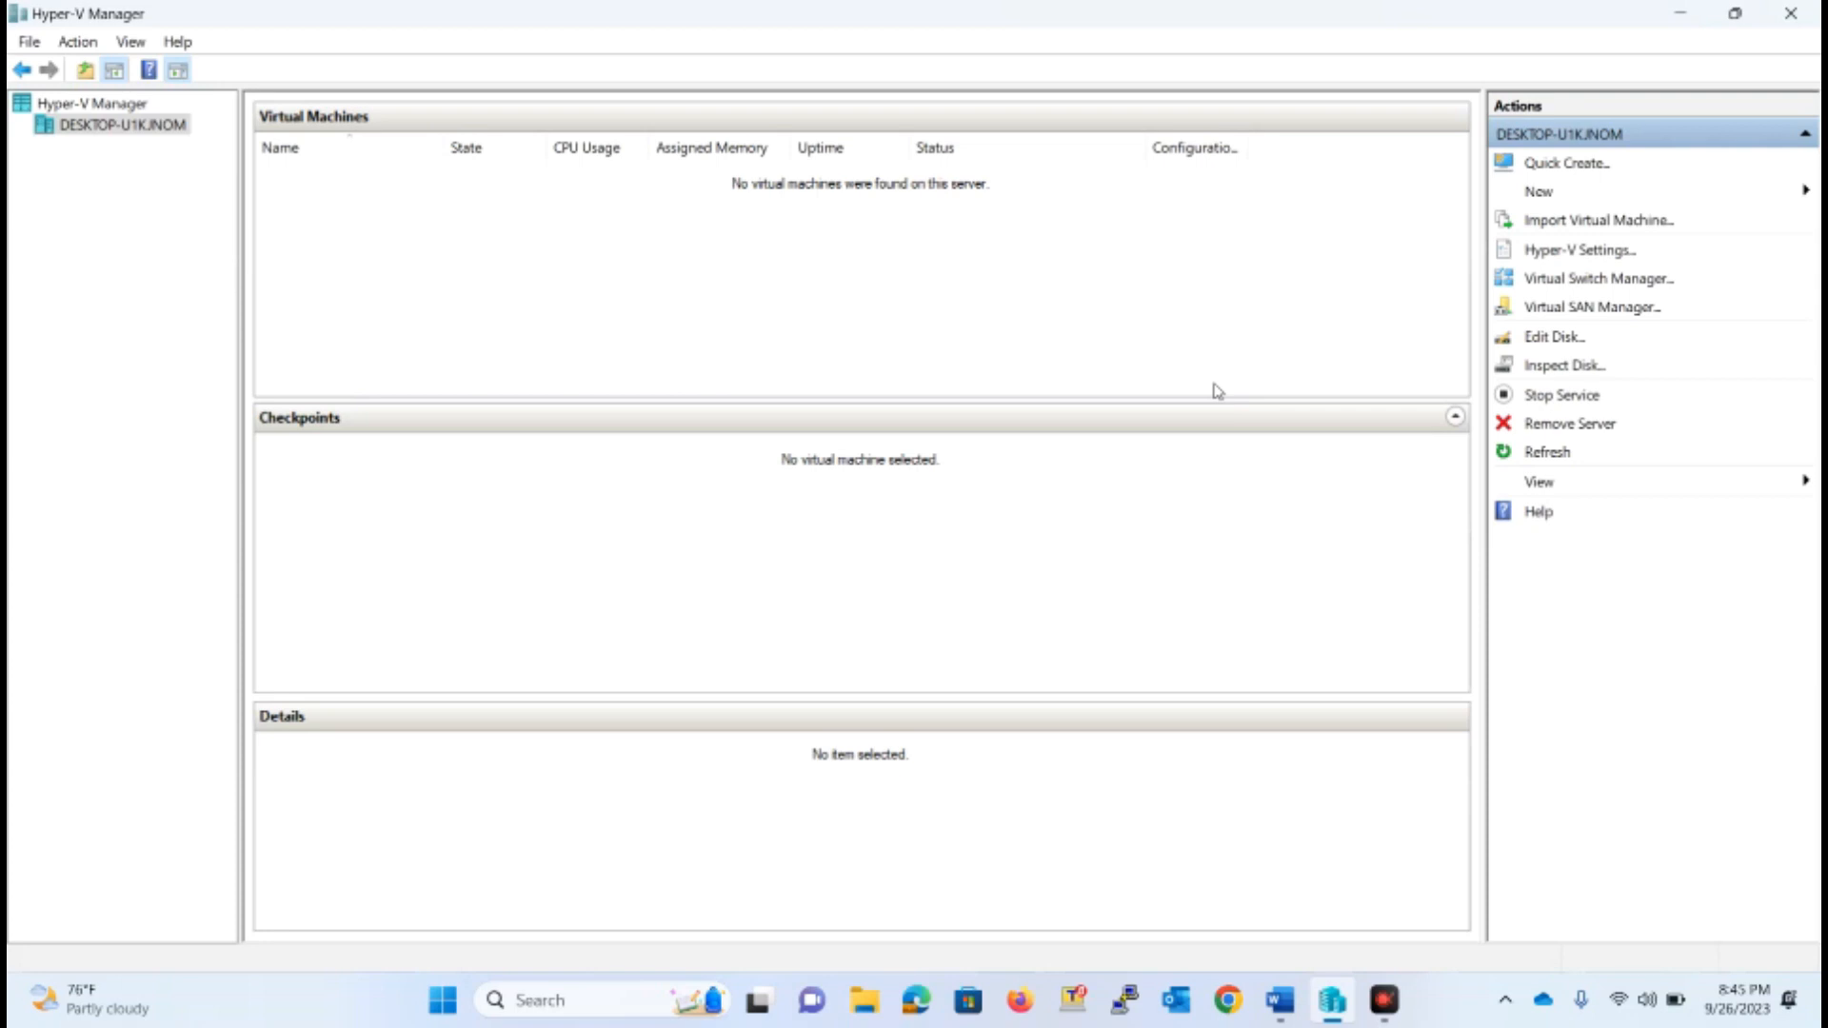
Start creating a new virtual machine on the local Hyper-V host and name it WIN10-1
{"action": "right_click", "coordinate": [110, 133]}
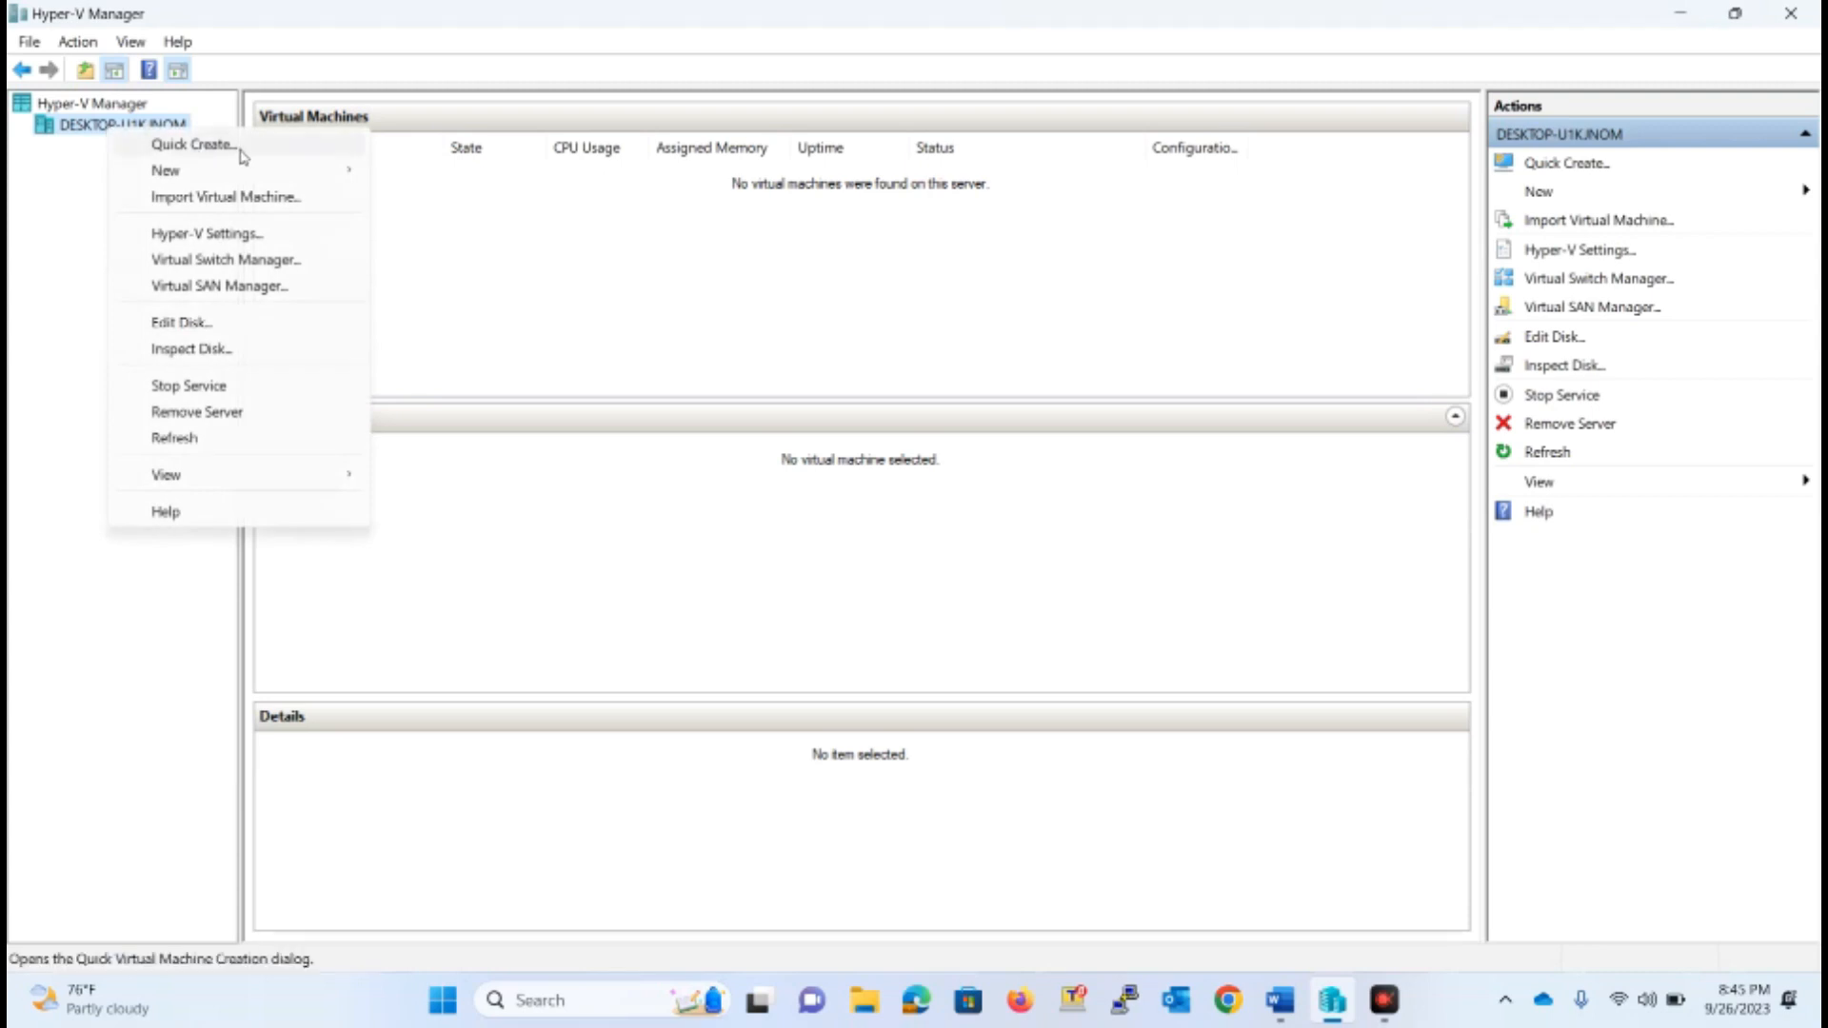
{"action": "mouse_move", "coordinate": [223, 170]}
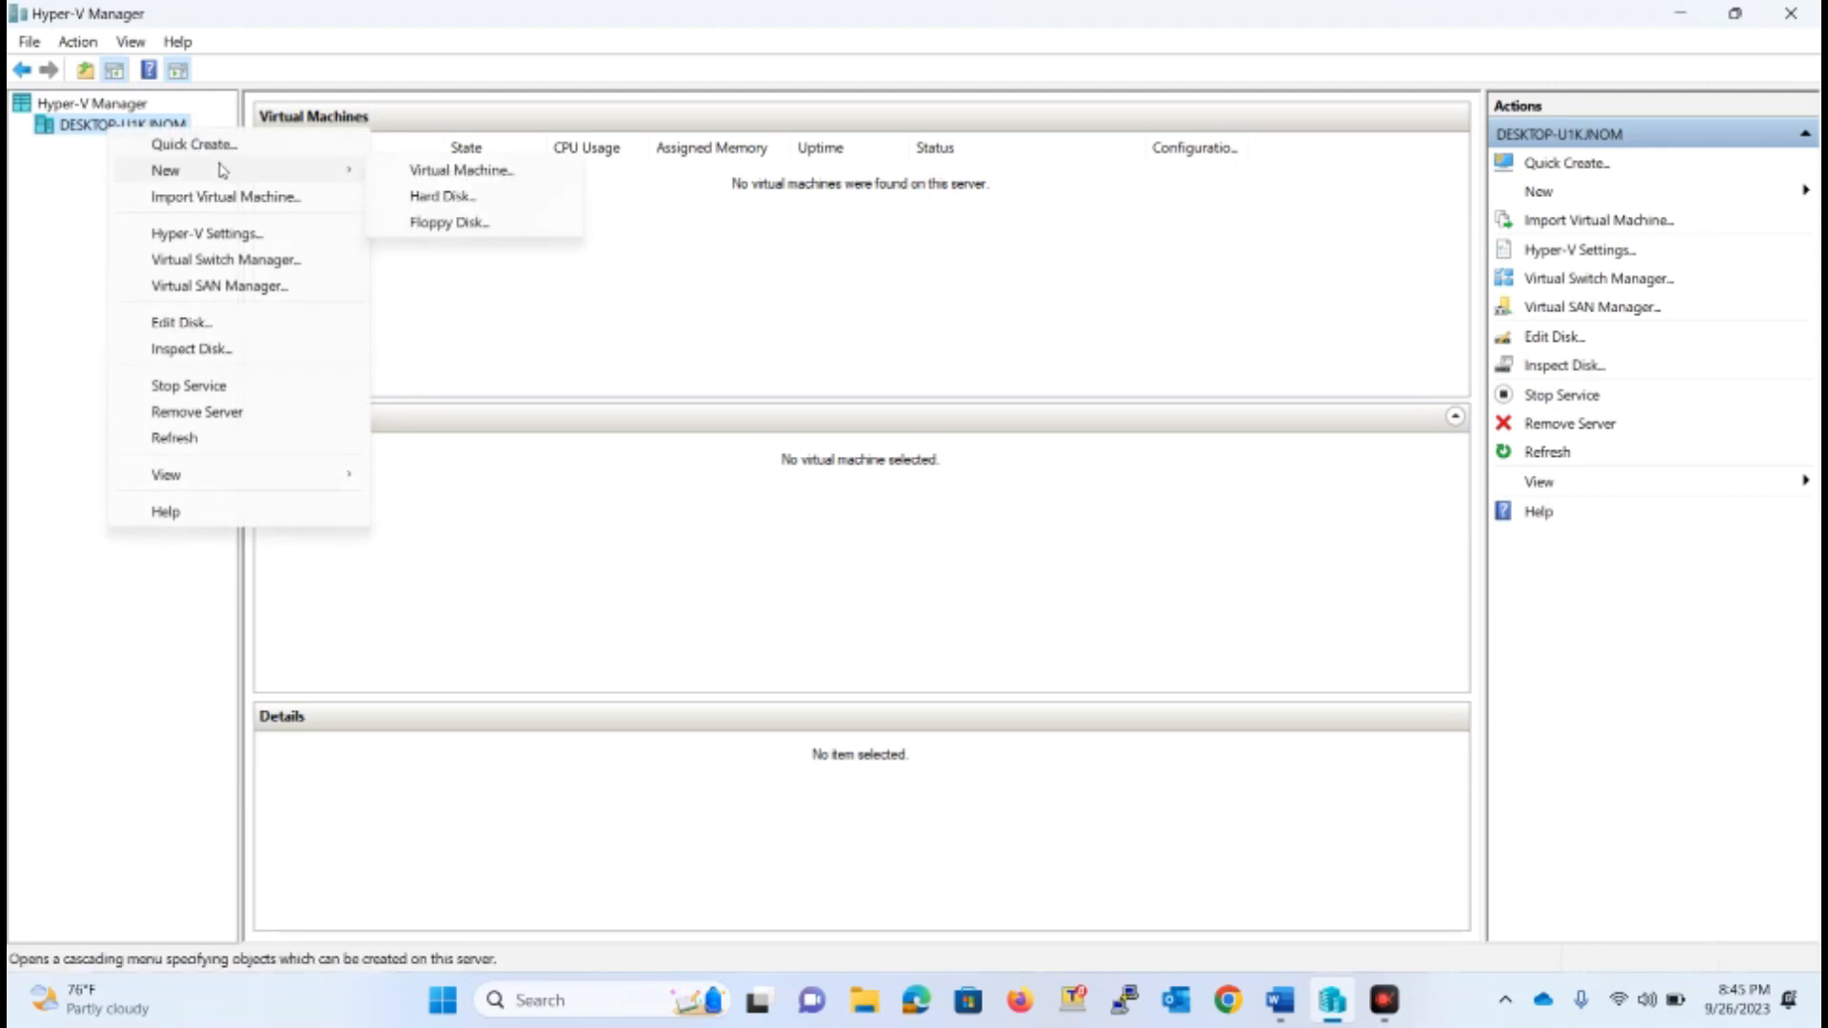
{"action": "left_click", "coordinate": [466, 172]}
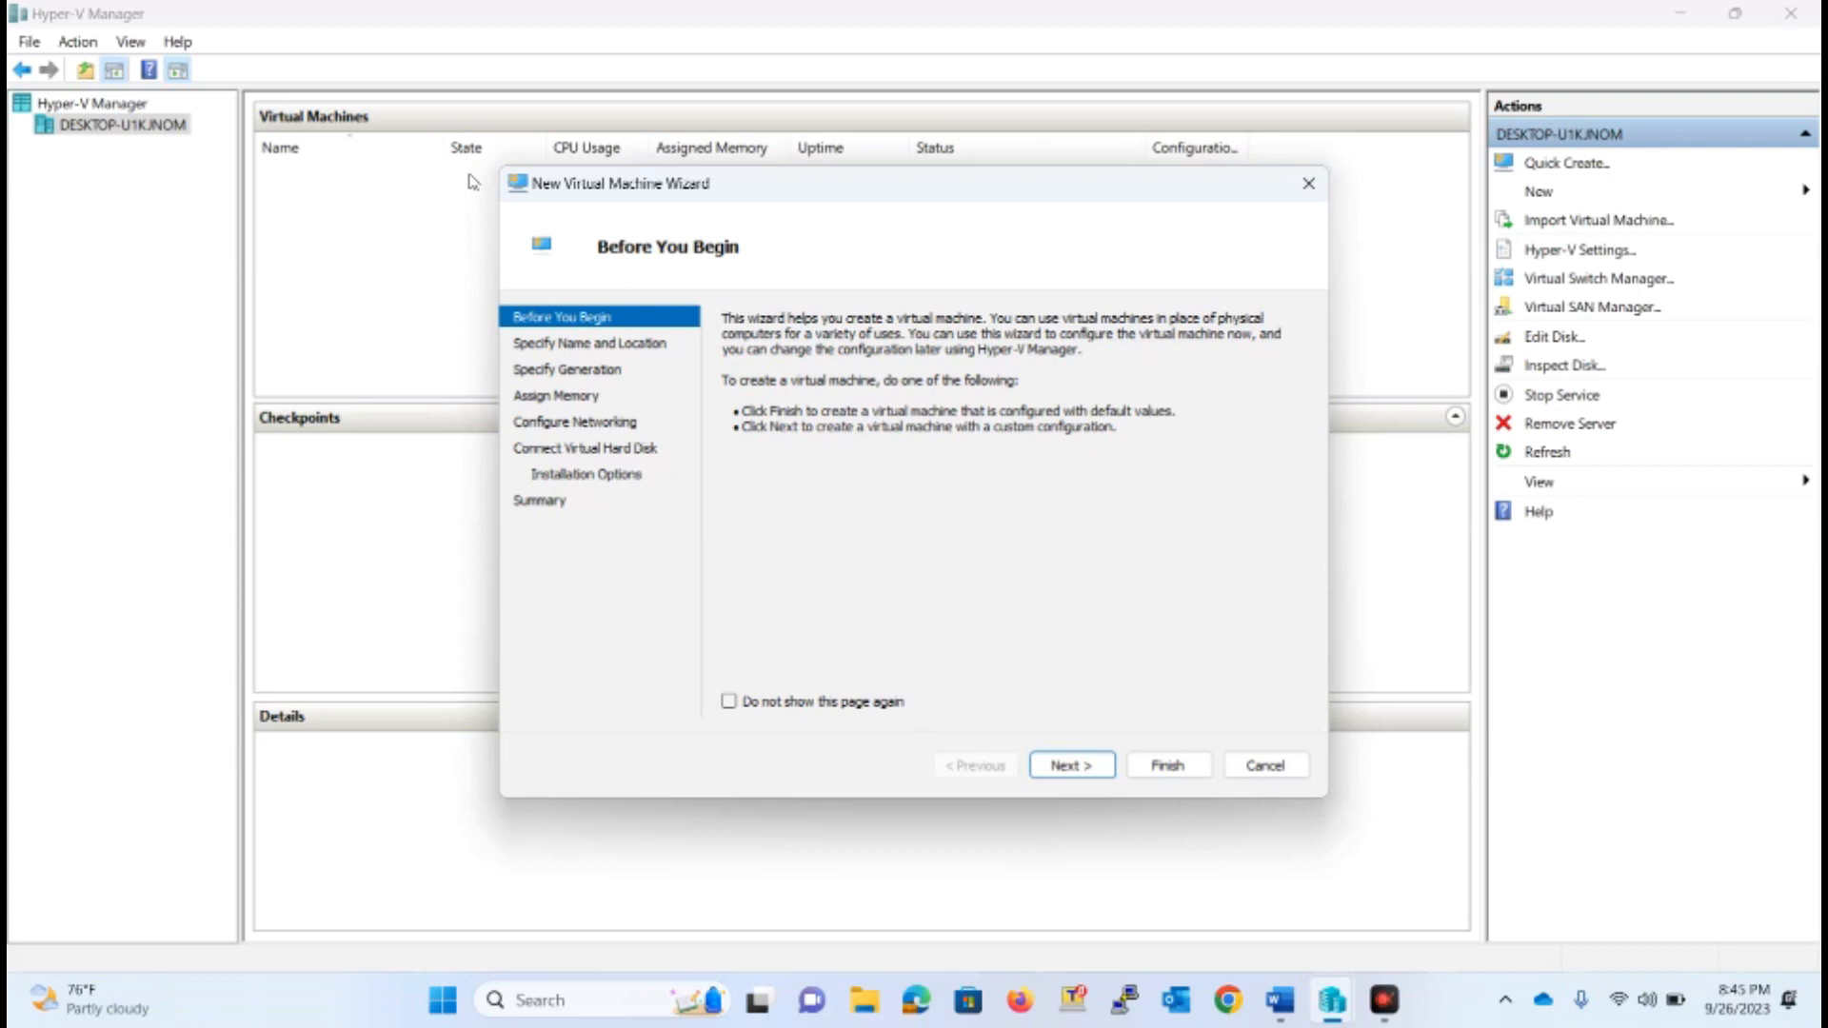
{"action": "left_click", "coordinate": [1083, 767]}
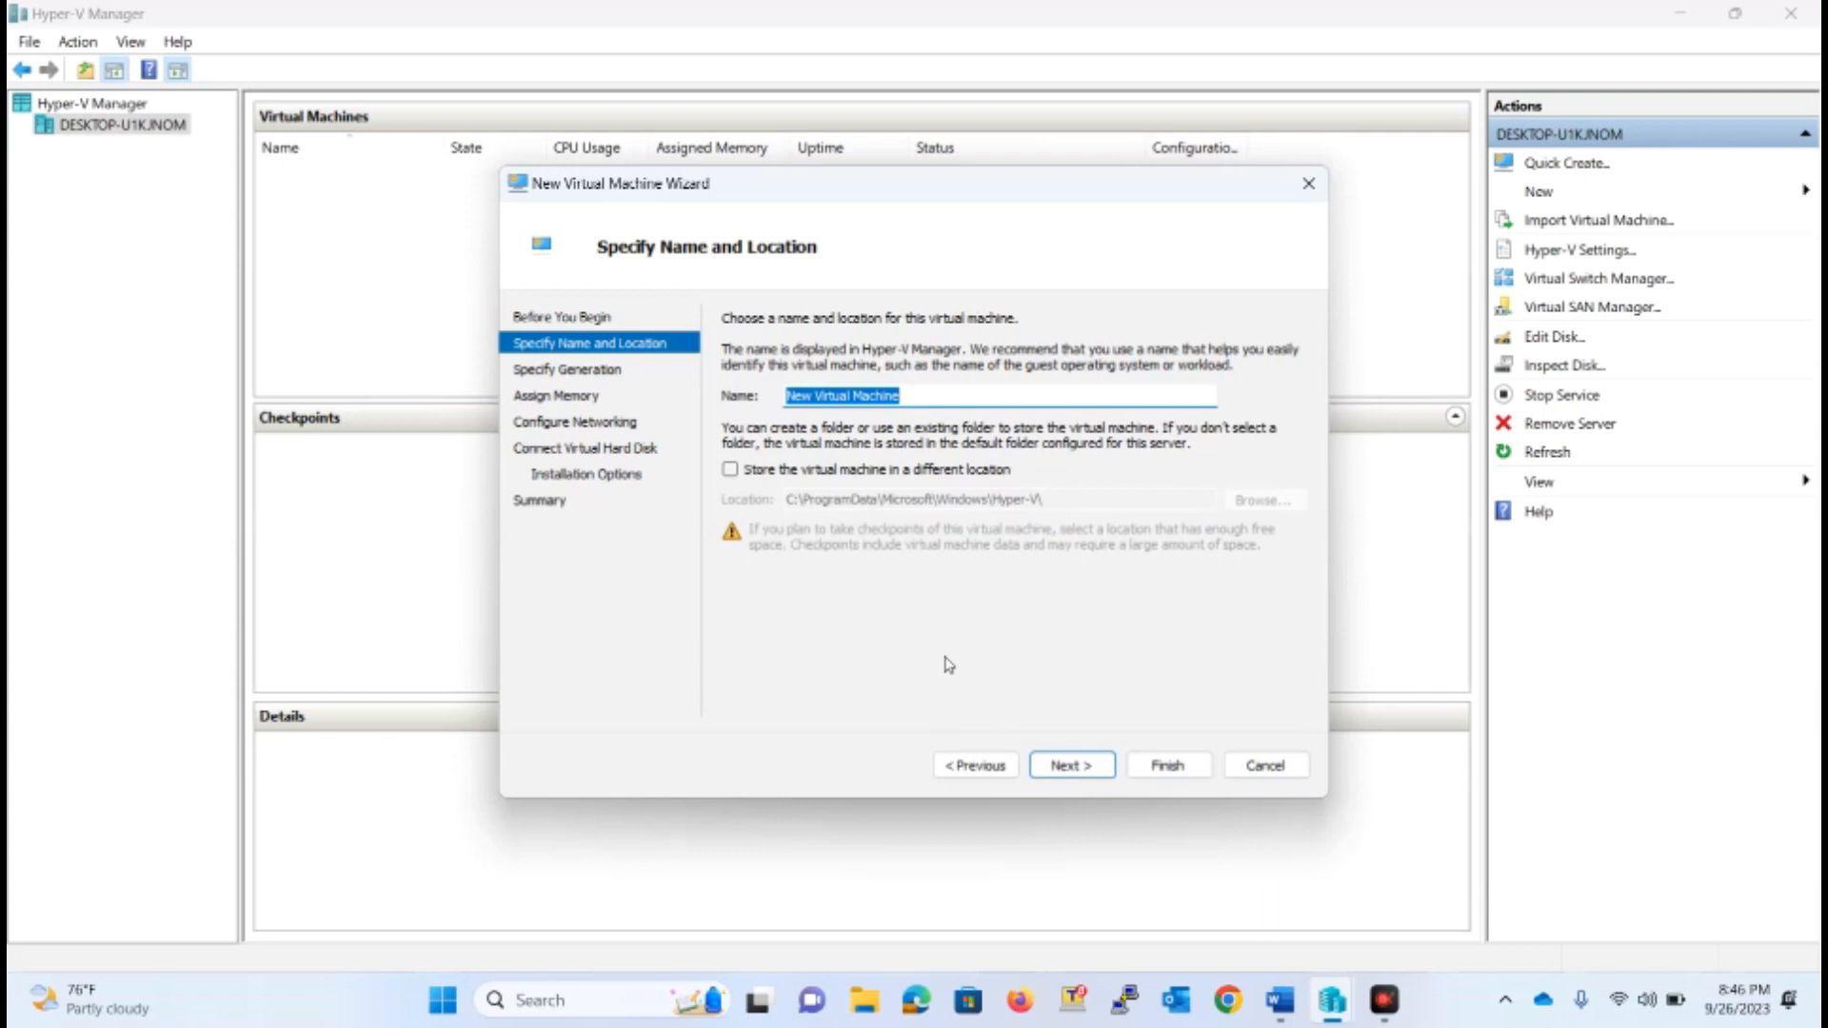
{"action": "key", "text": "Caps_Lock"}
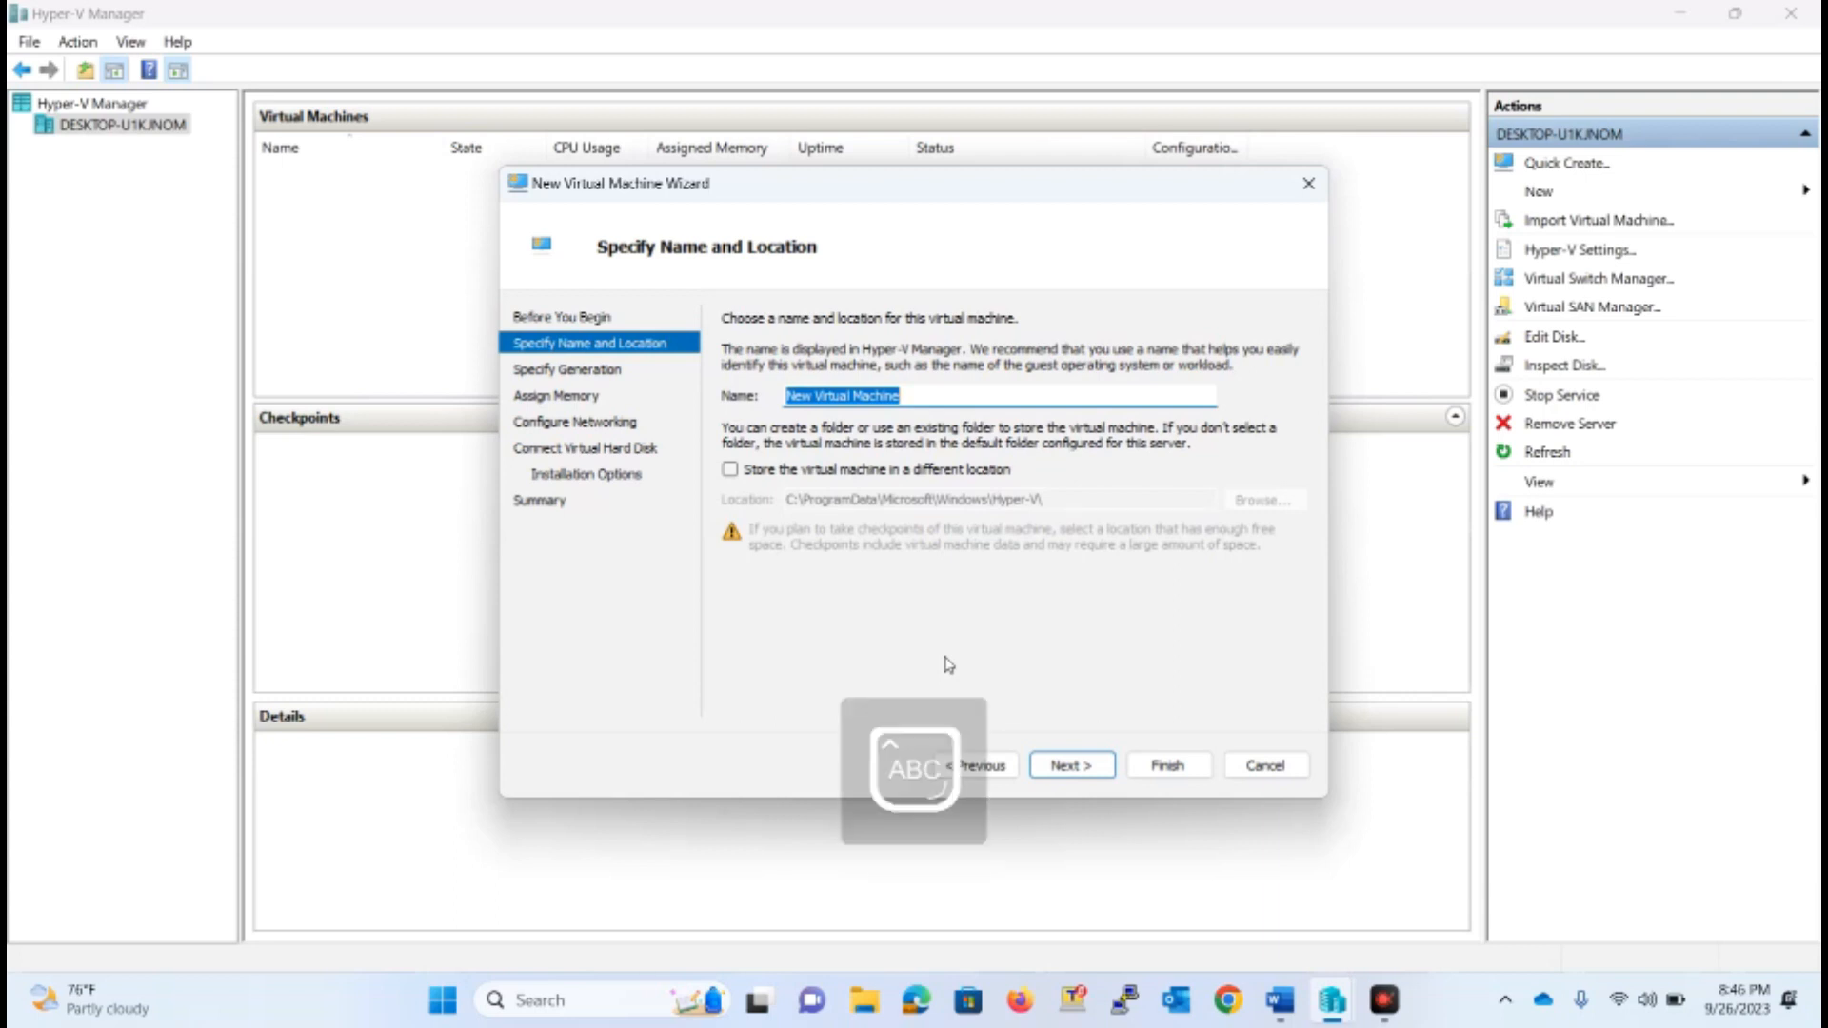
{"action": "type", "text": "WIN1"}
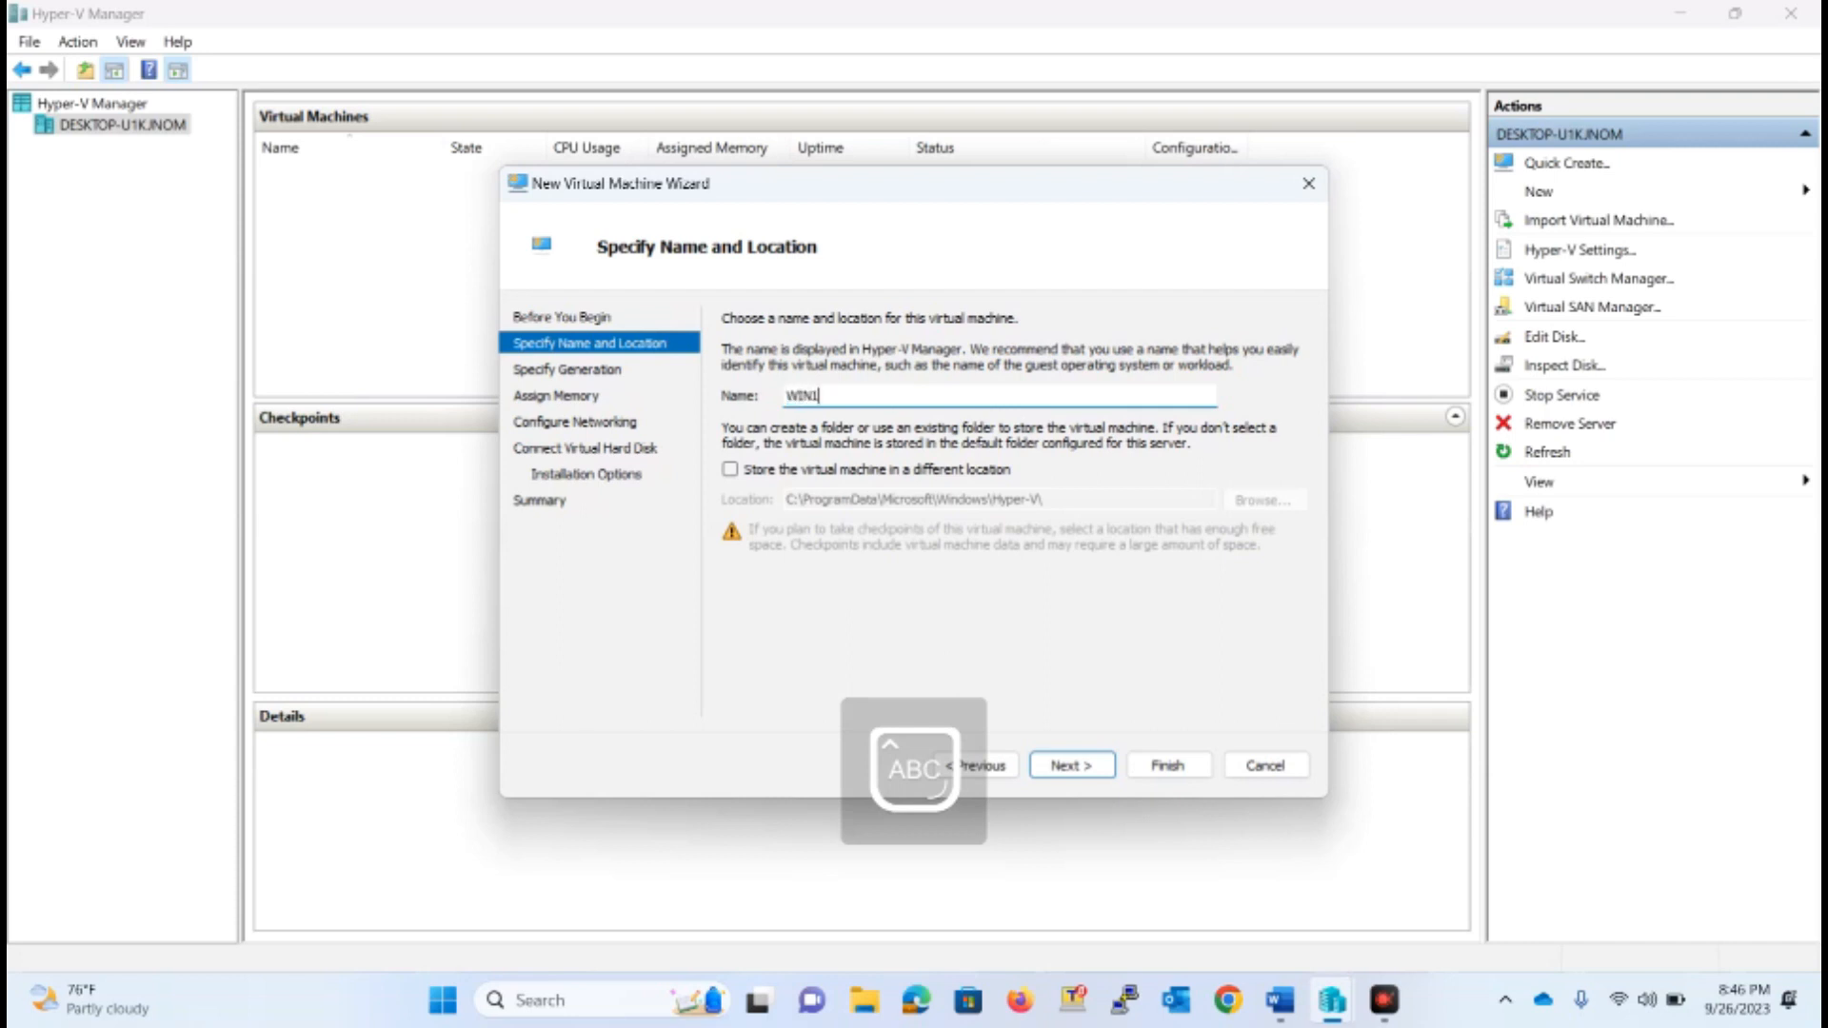
{"action": "type", "text": "0-1"}
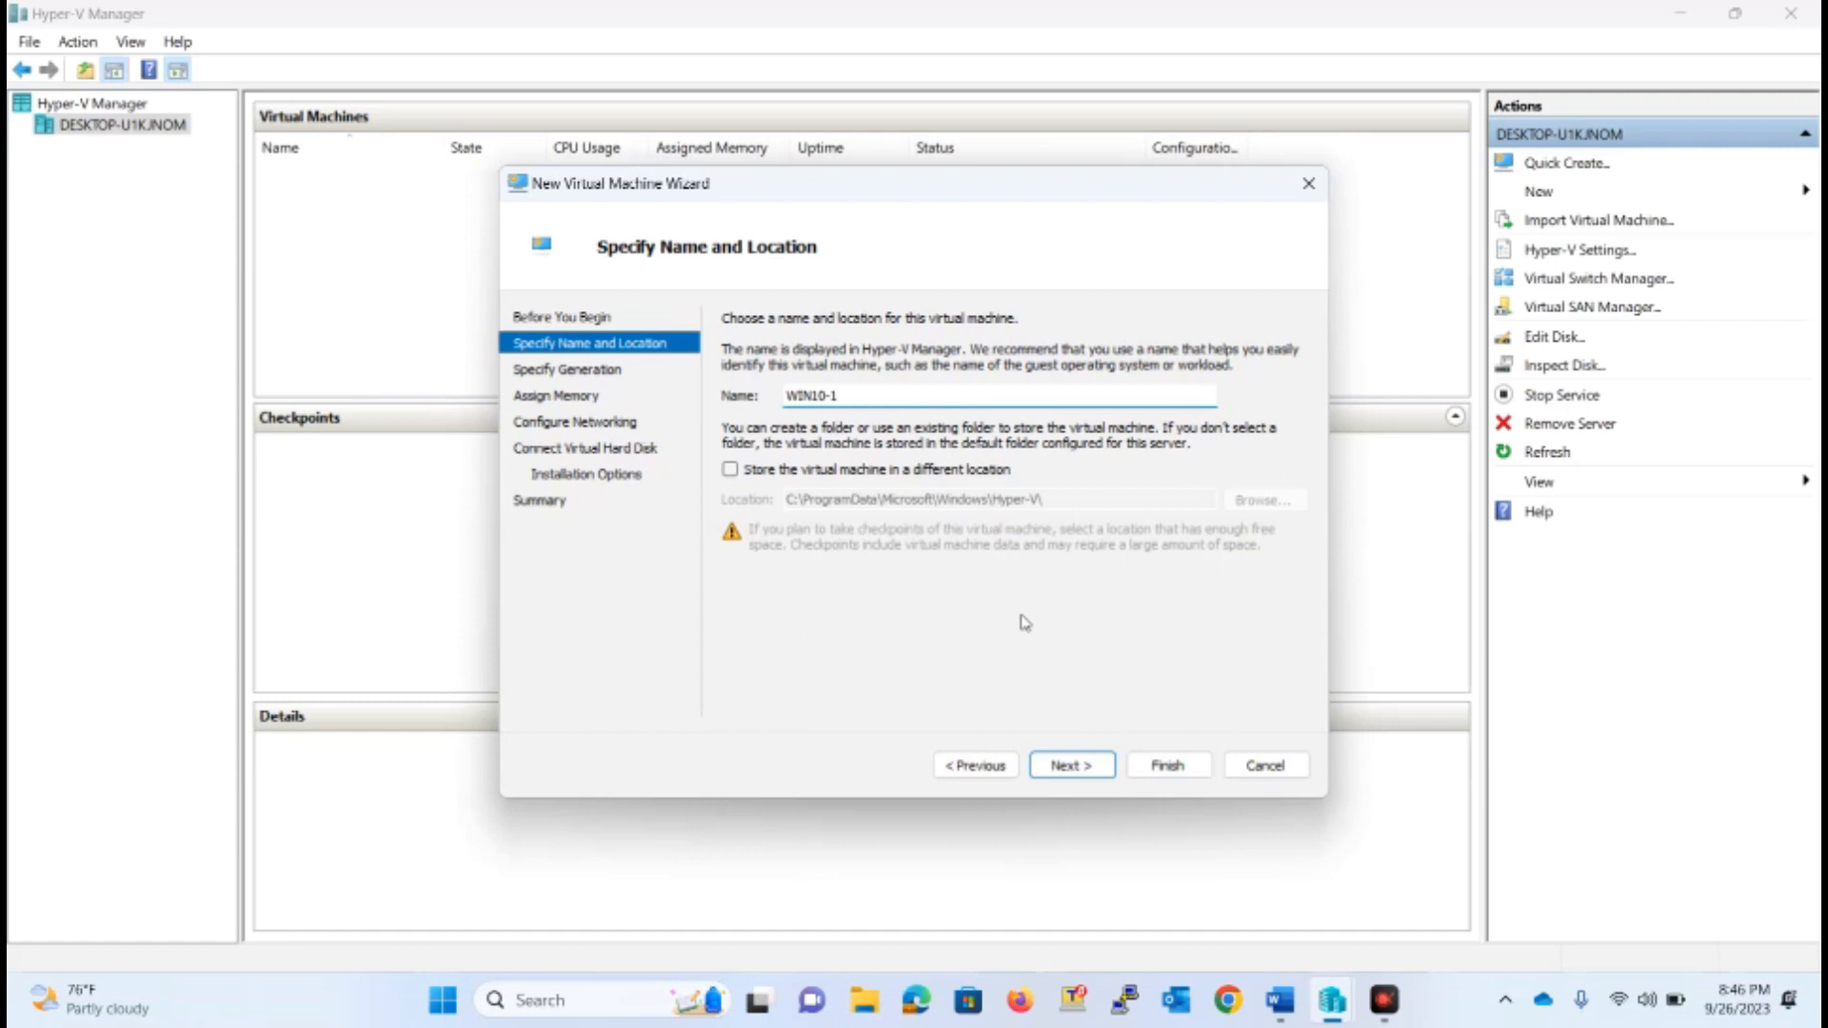
Choose to store the virtual machine in a different location and create a VIRTUAL-INSTALLATION folder on the DATA (D:) drive
{"action": "left_click", "coordinate": [809, 473]}
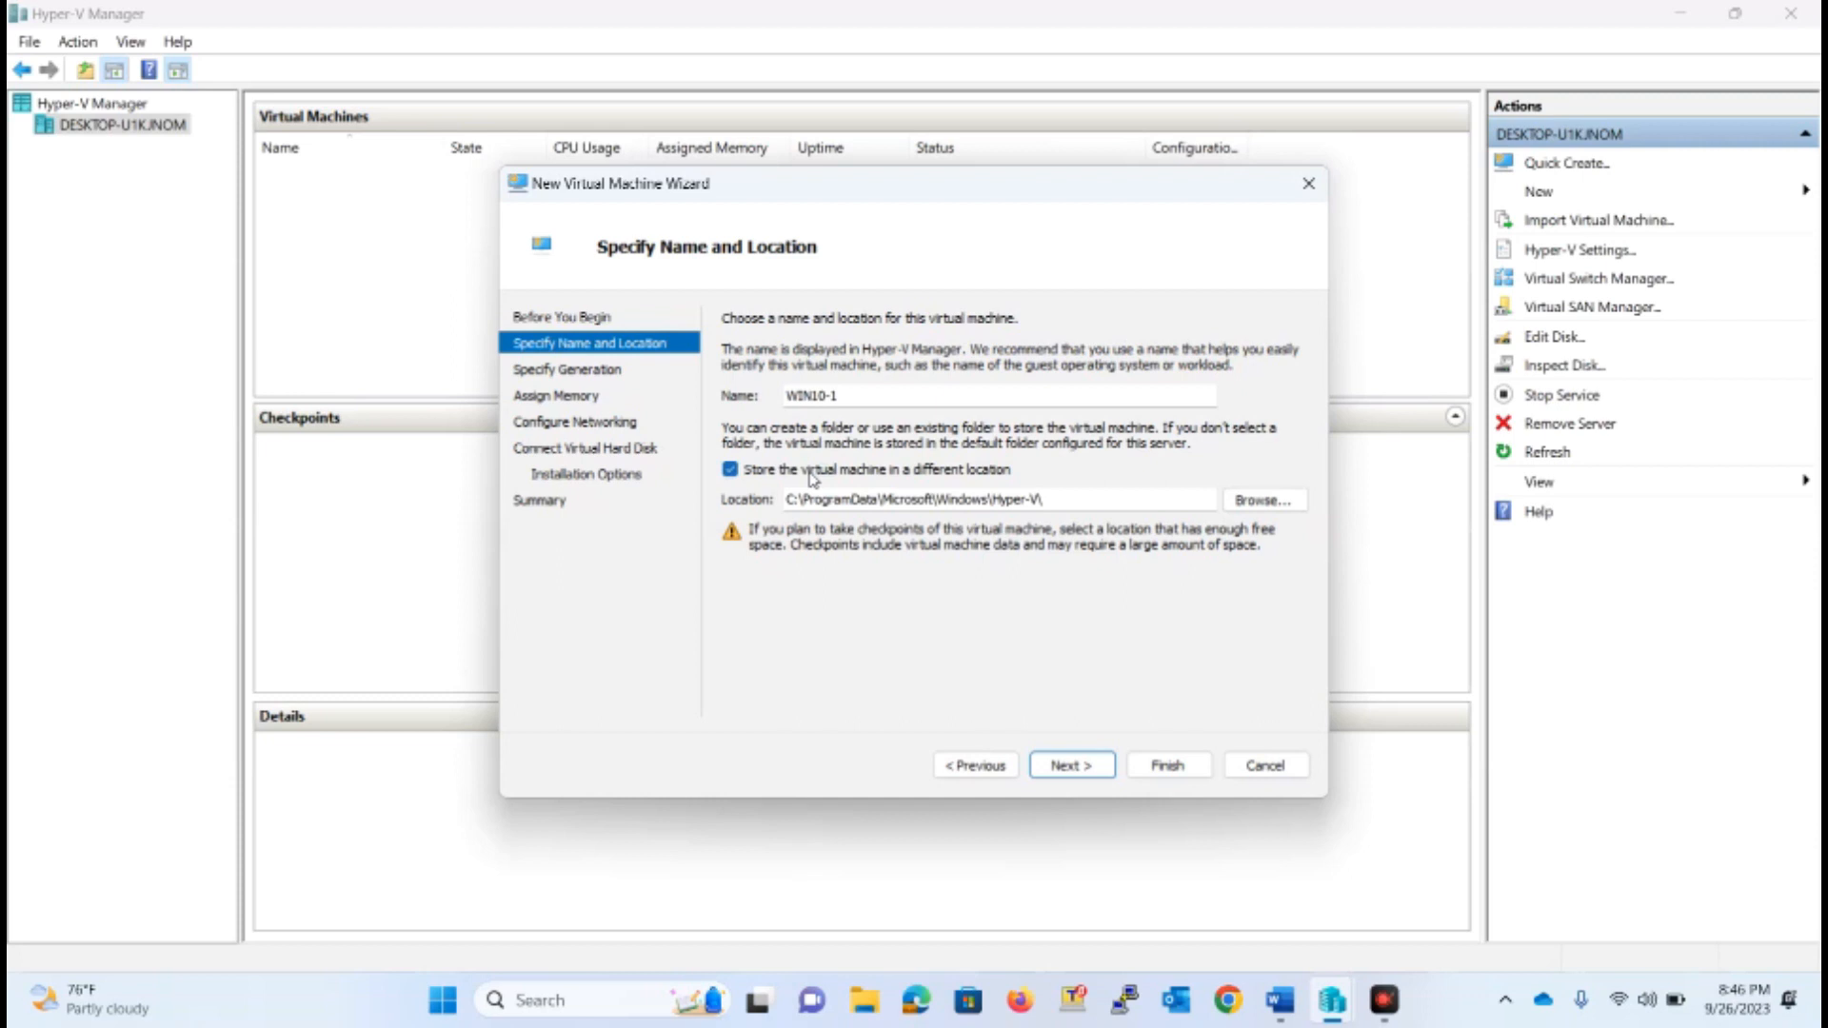
{"action": "left_click", "coordinate": [1292, 503]}
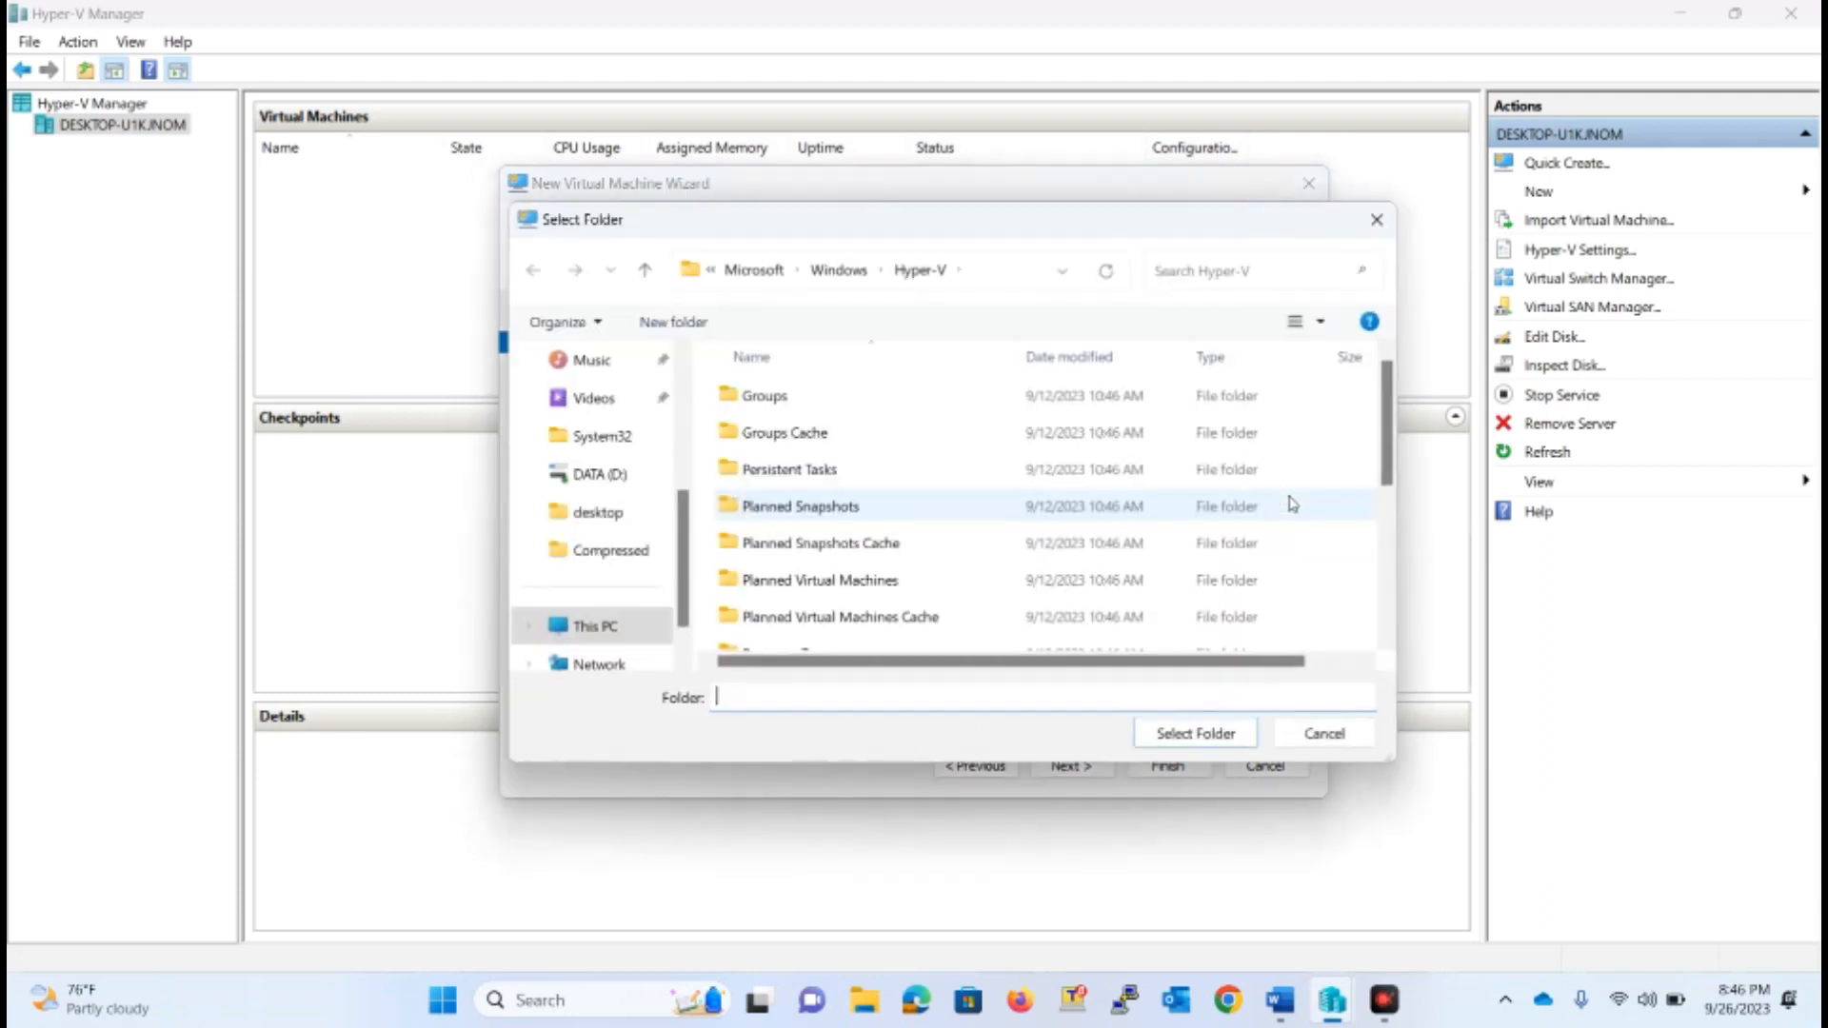
{"action": "scroll", "coordinate": [657, 630], "scroll_direction": "down", "scroll_amount": 1}
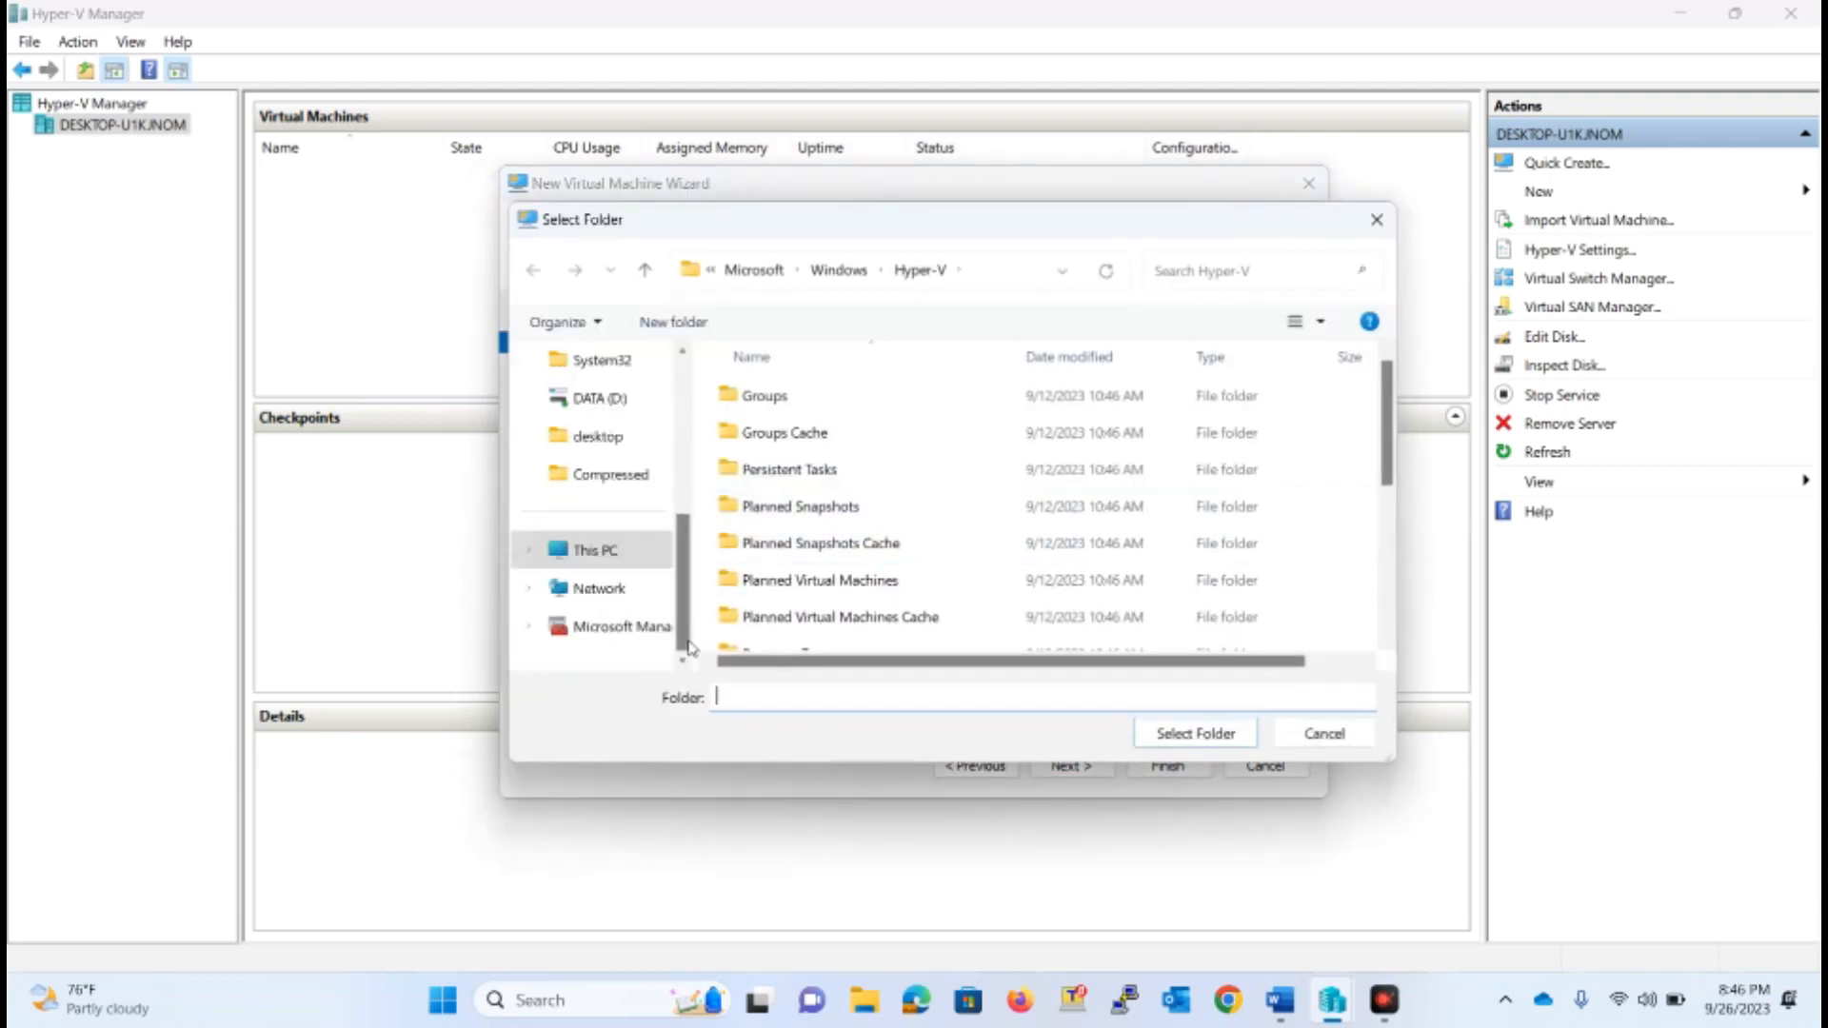
{"action": "left_click", "coordinate": [586, 562]}
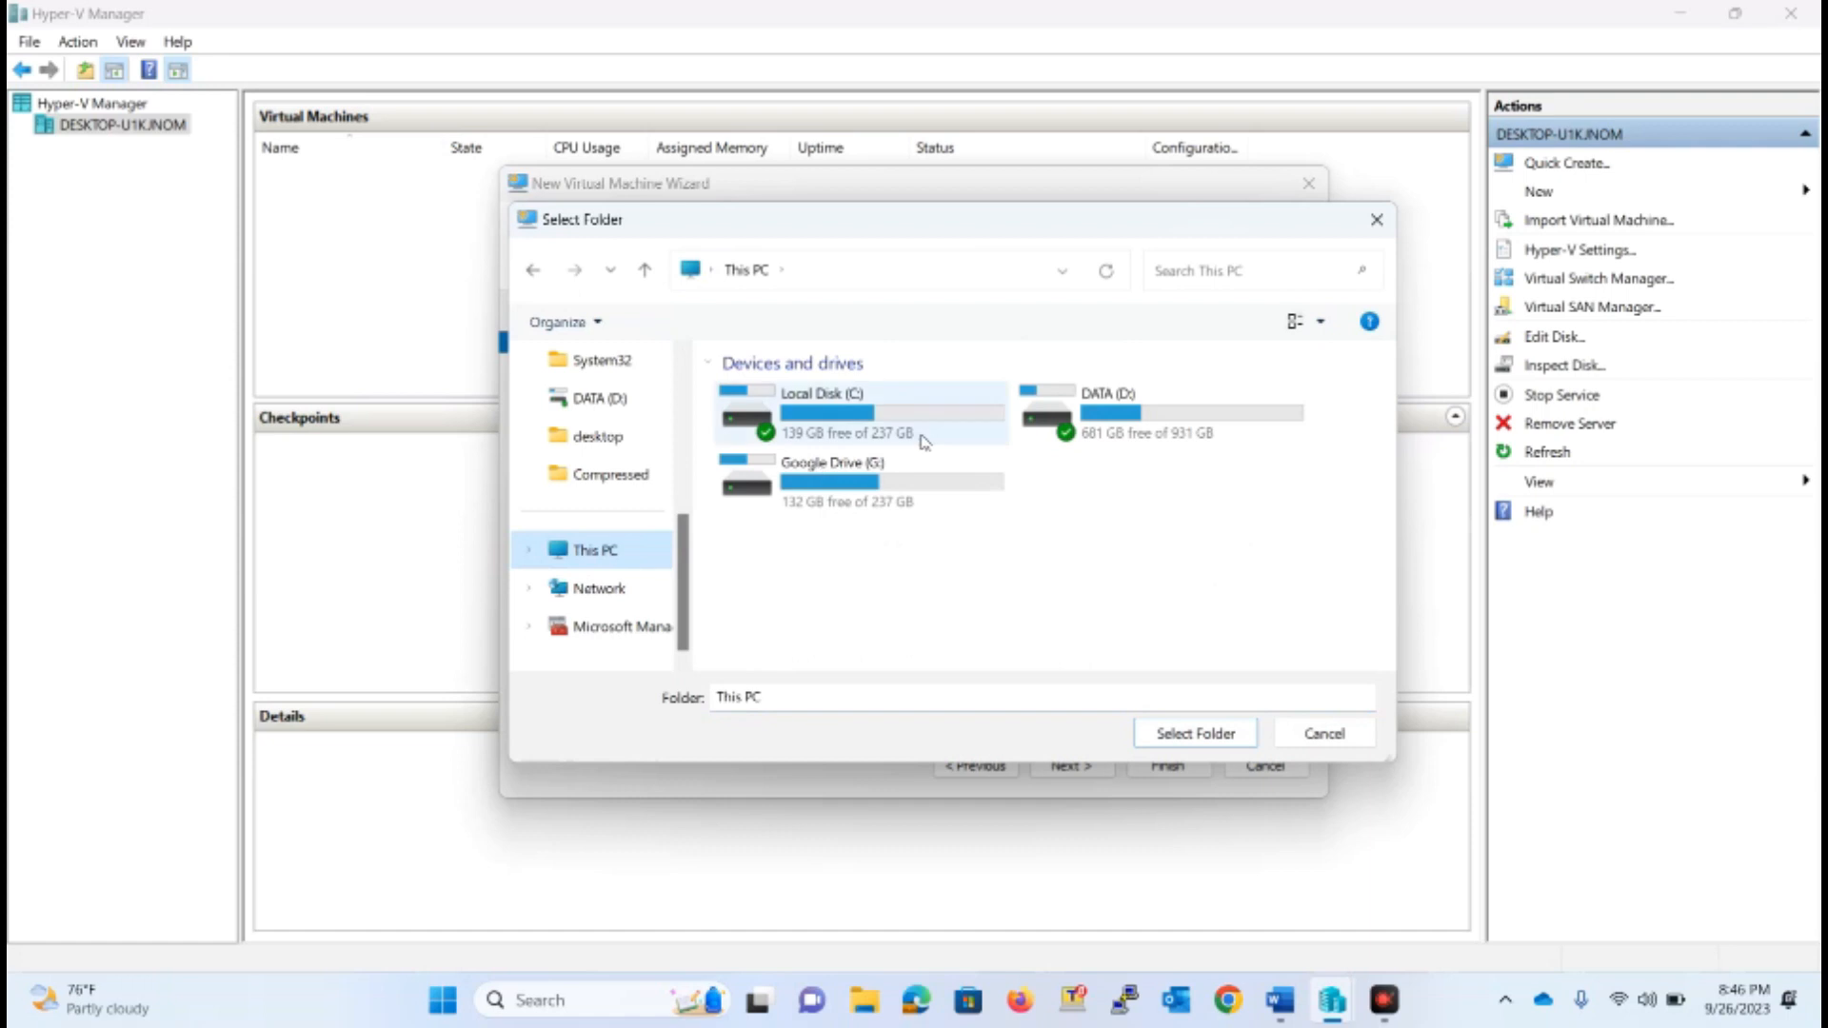
{"action": "double_click", "coordinate": [1124, 398]}
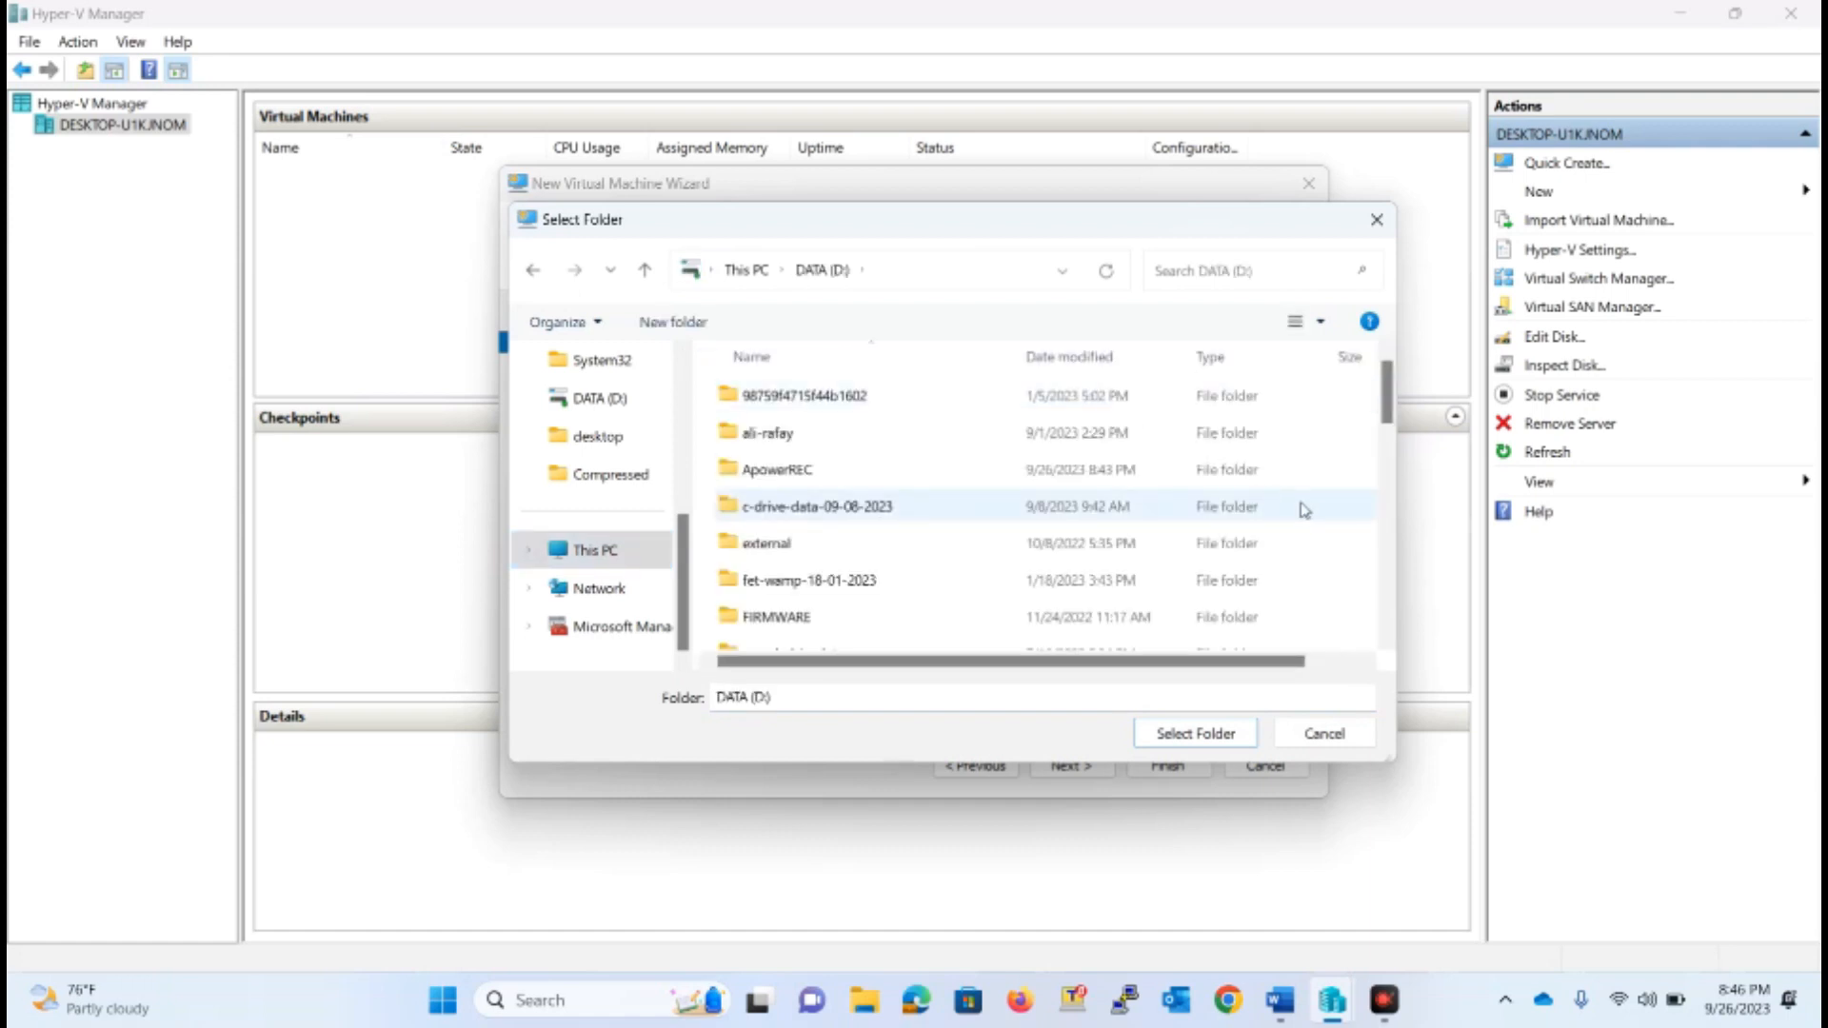
{"action": "key", "text": "ctrl+shift+n"}
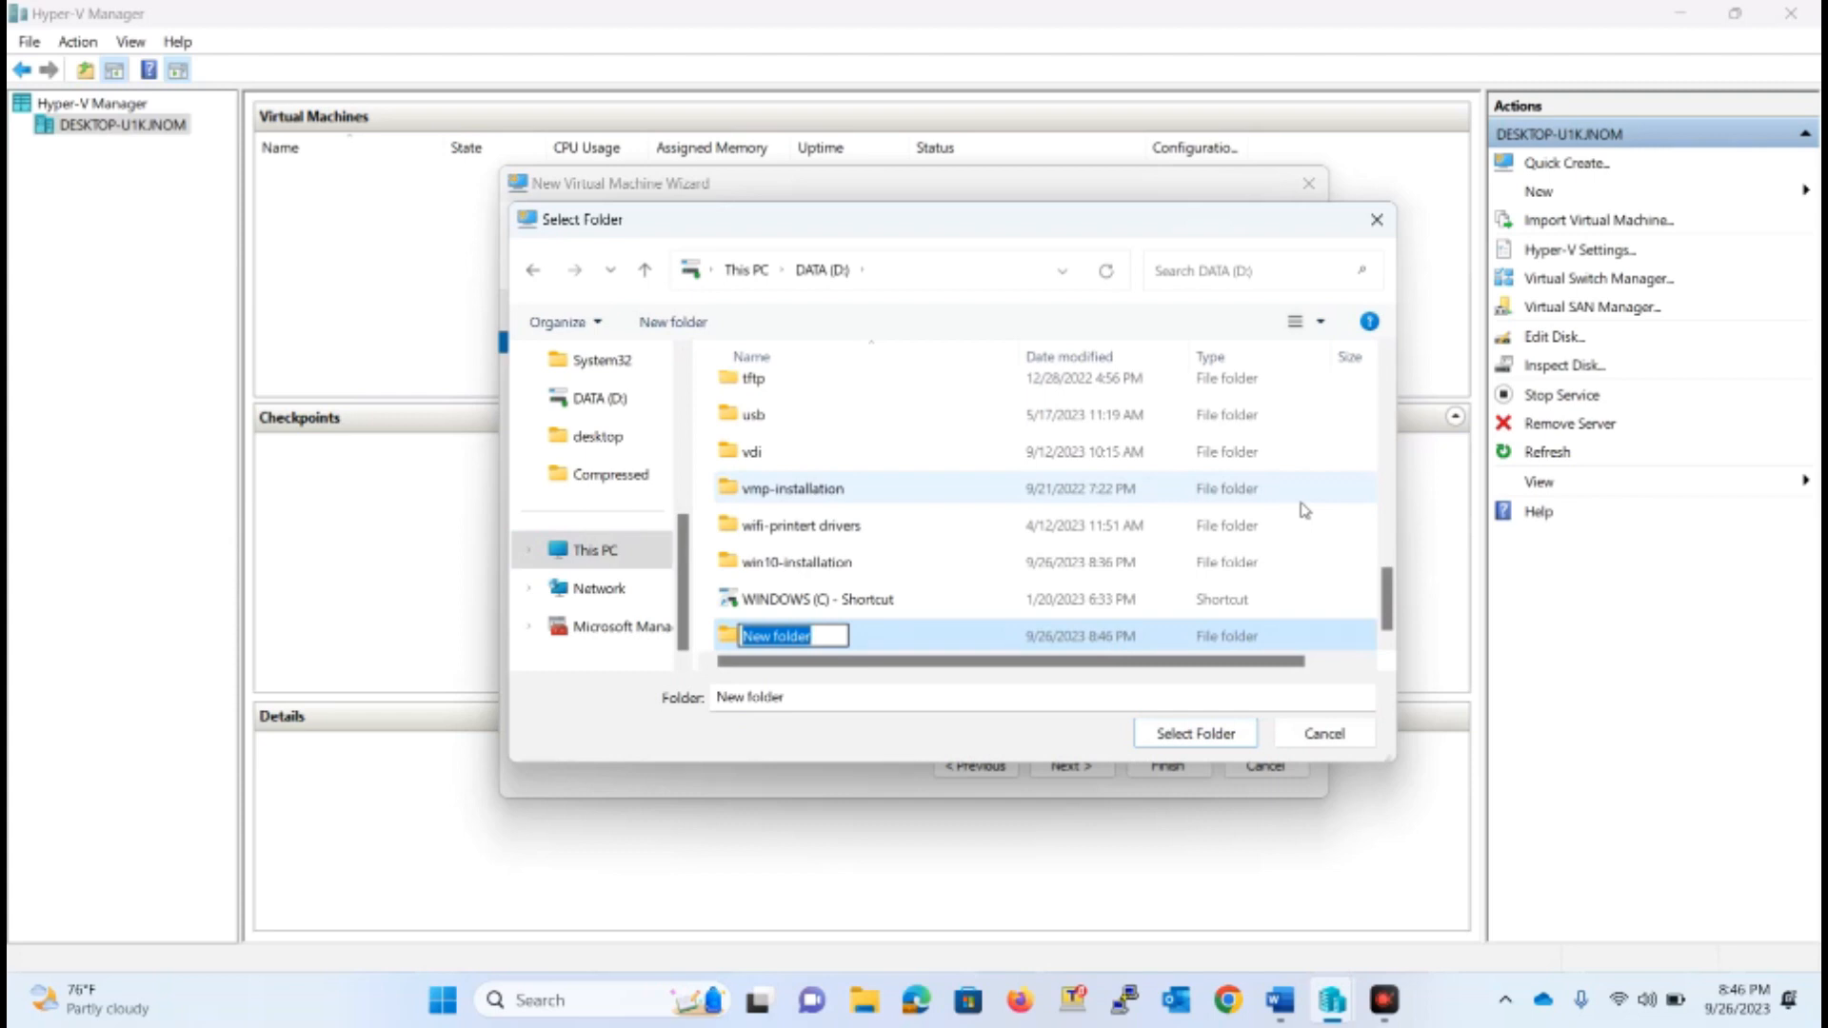
{"action": "type", "text": "VIRTUAL-INSTALLATION"}
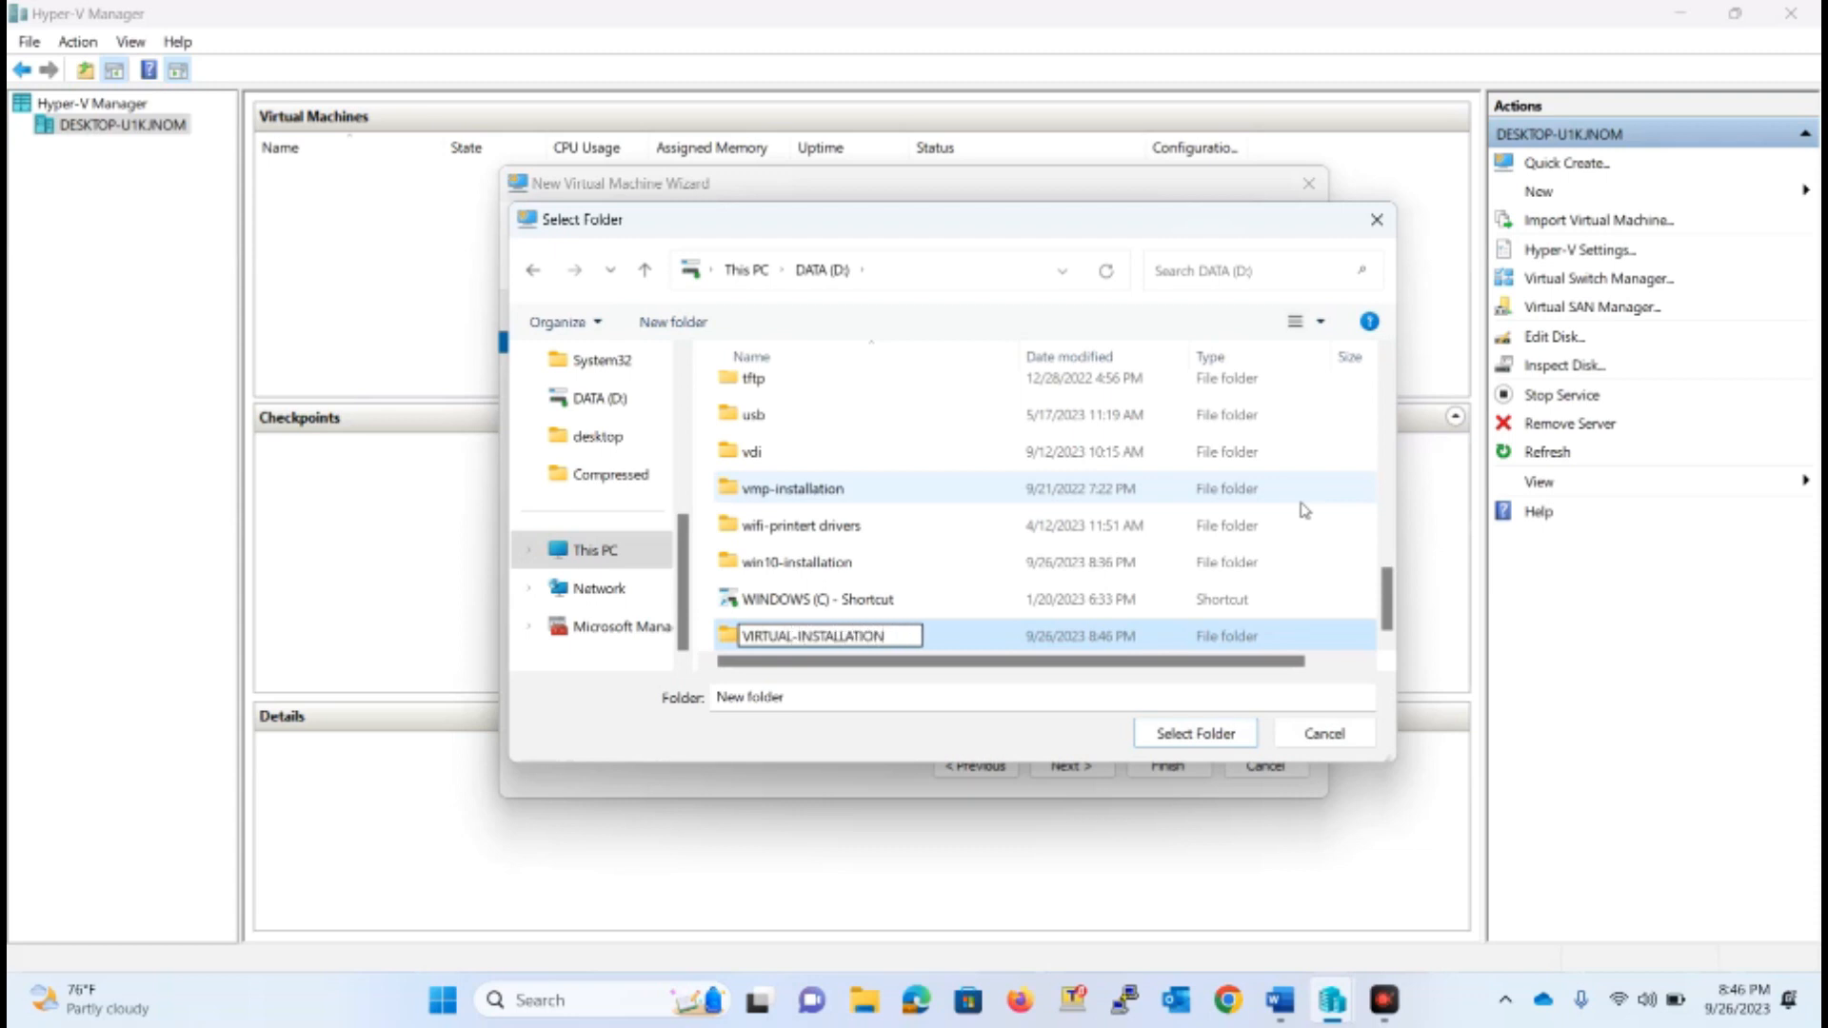
{"action": "key", "text": "Return"}
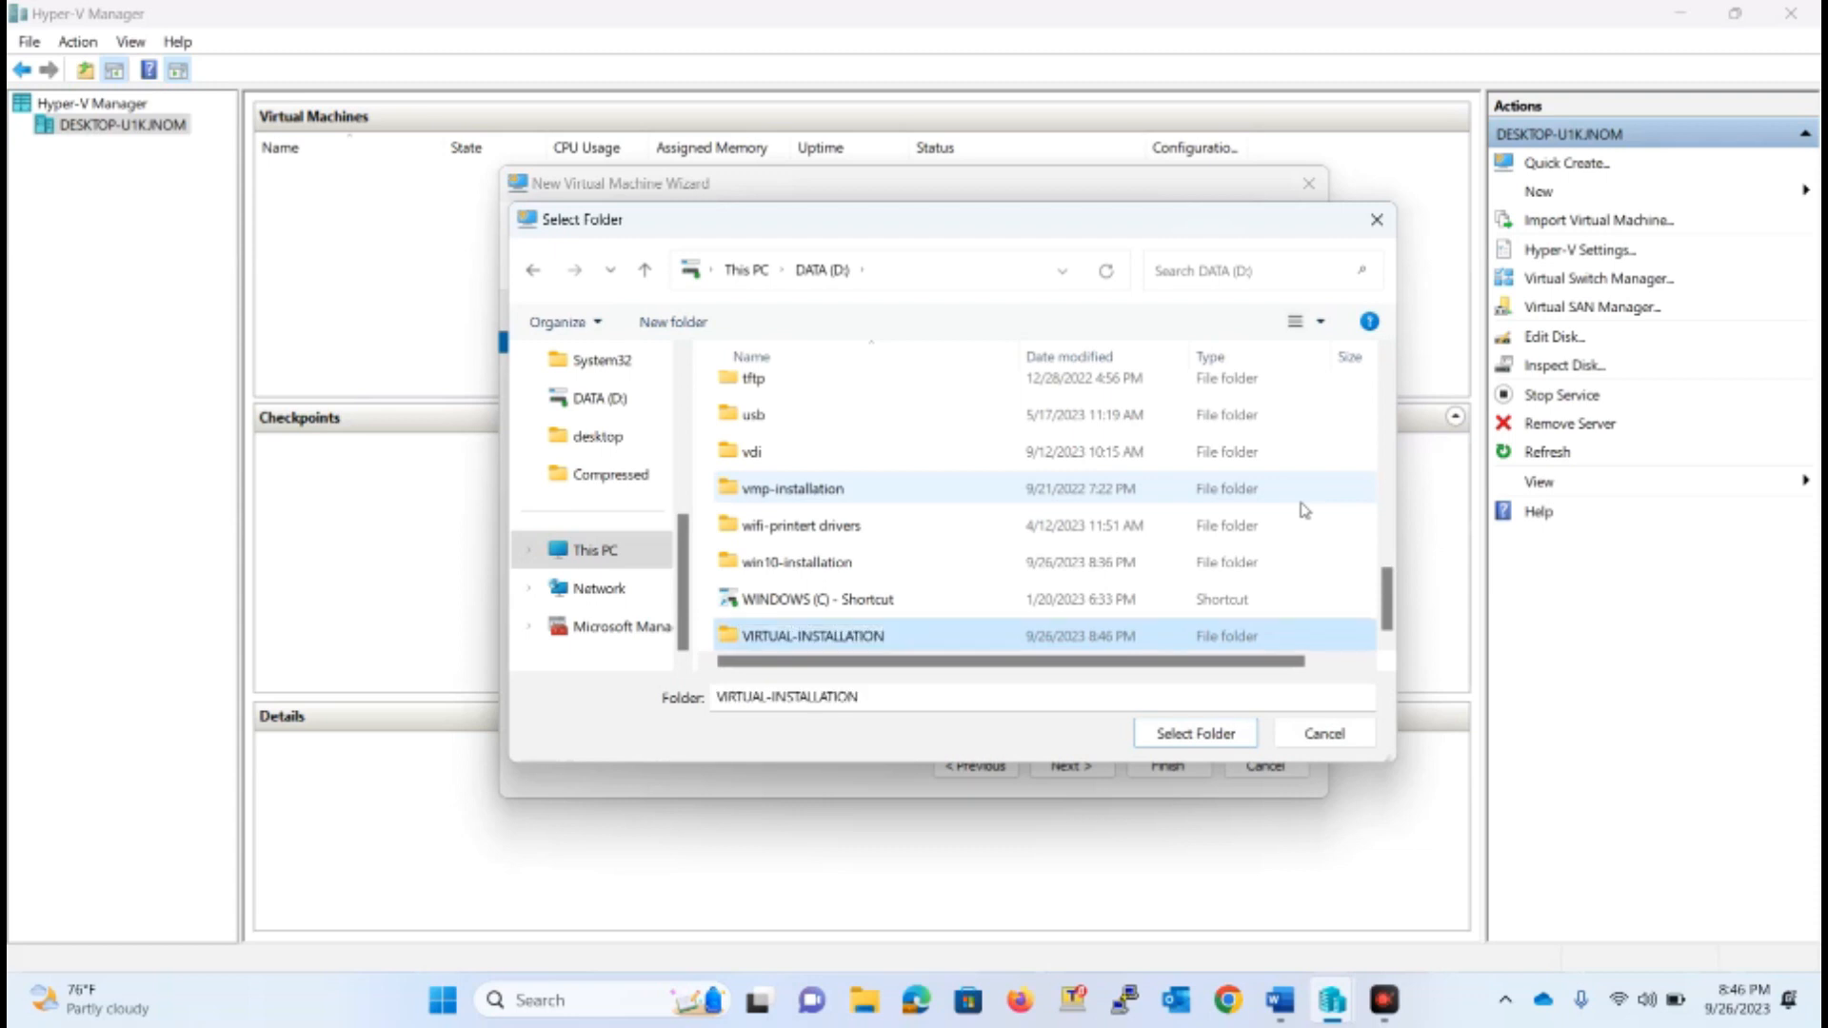
Create a WIN10-1 subfolder inside VIRTUAL-INSTALLATION and set it as the virtual machine's storage location
{"action": "double_click", "coordinate": [887, 646]}
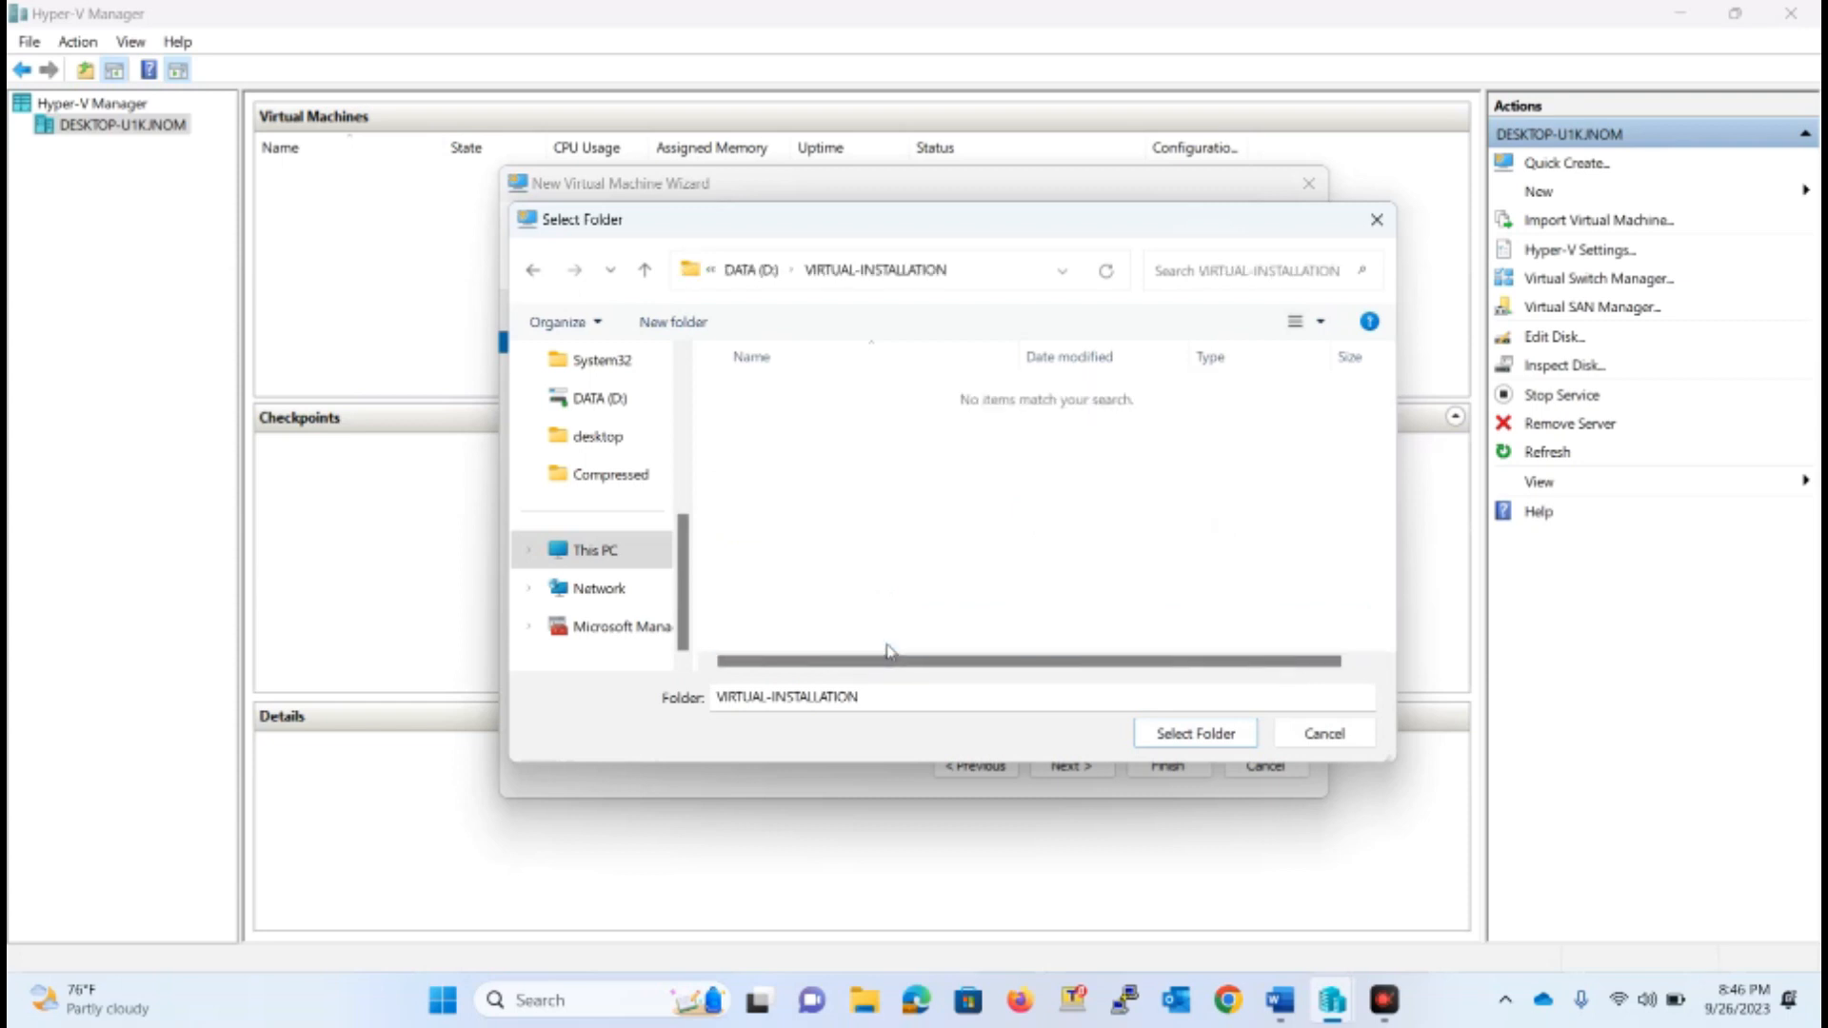
{"action": "right_click", "coordinate": [973, 463]}
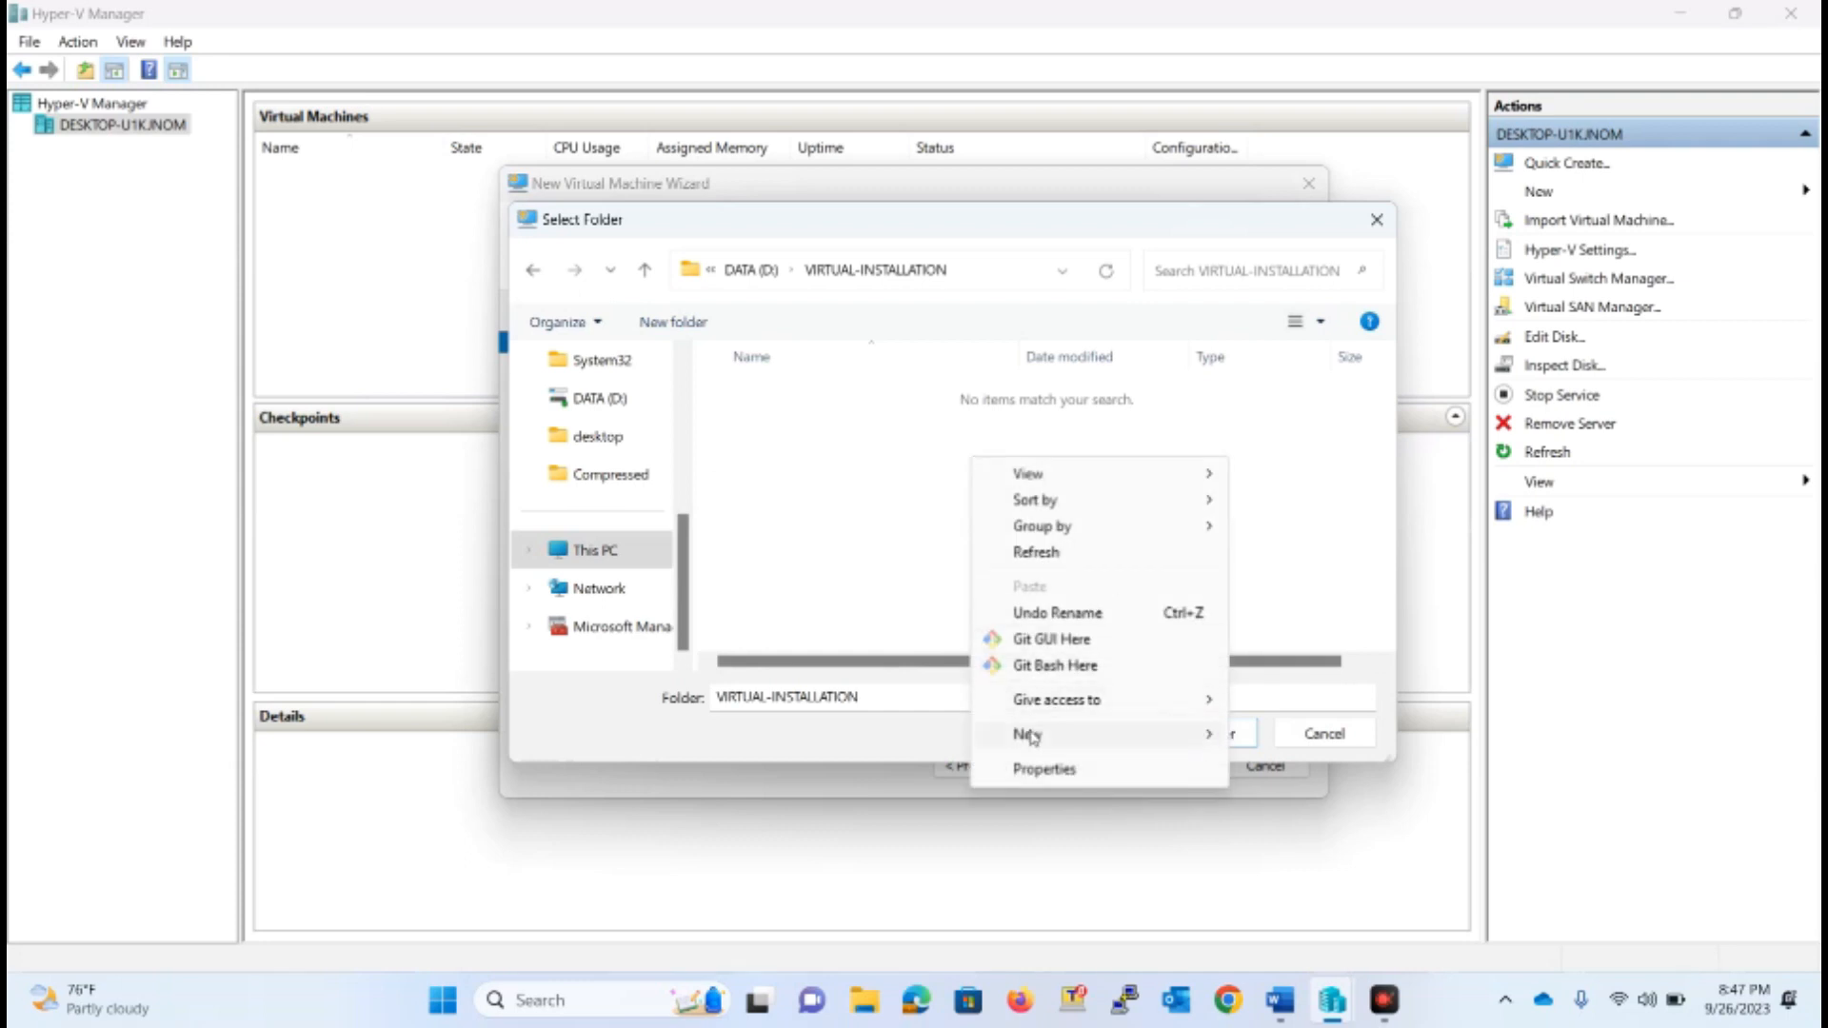
{"action": "mouse_move", "coordinate": [1114, 734]}
{"action": "left_click", "coordinate": [1293, 355]}
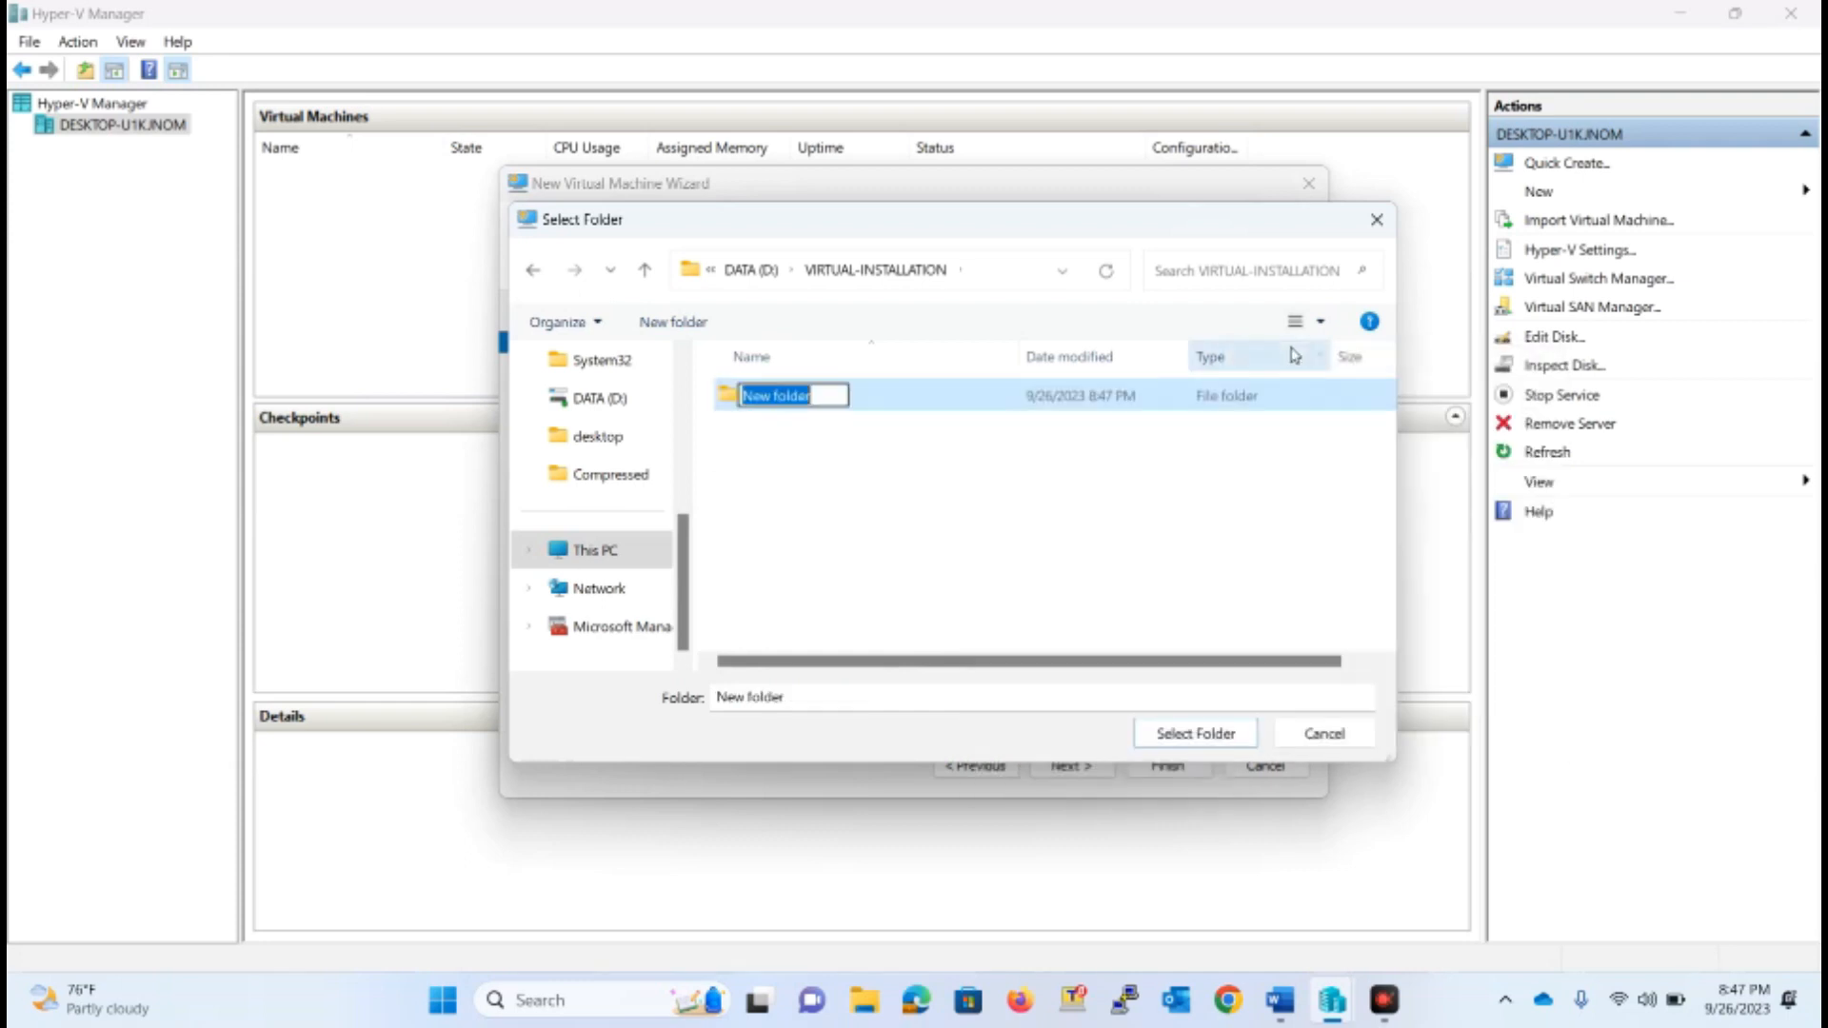
{"action": "type", "text": "W"}
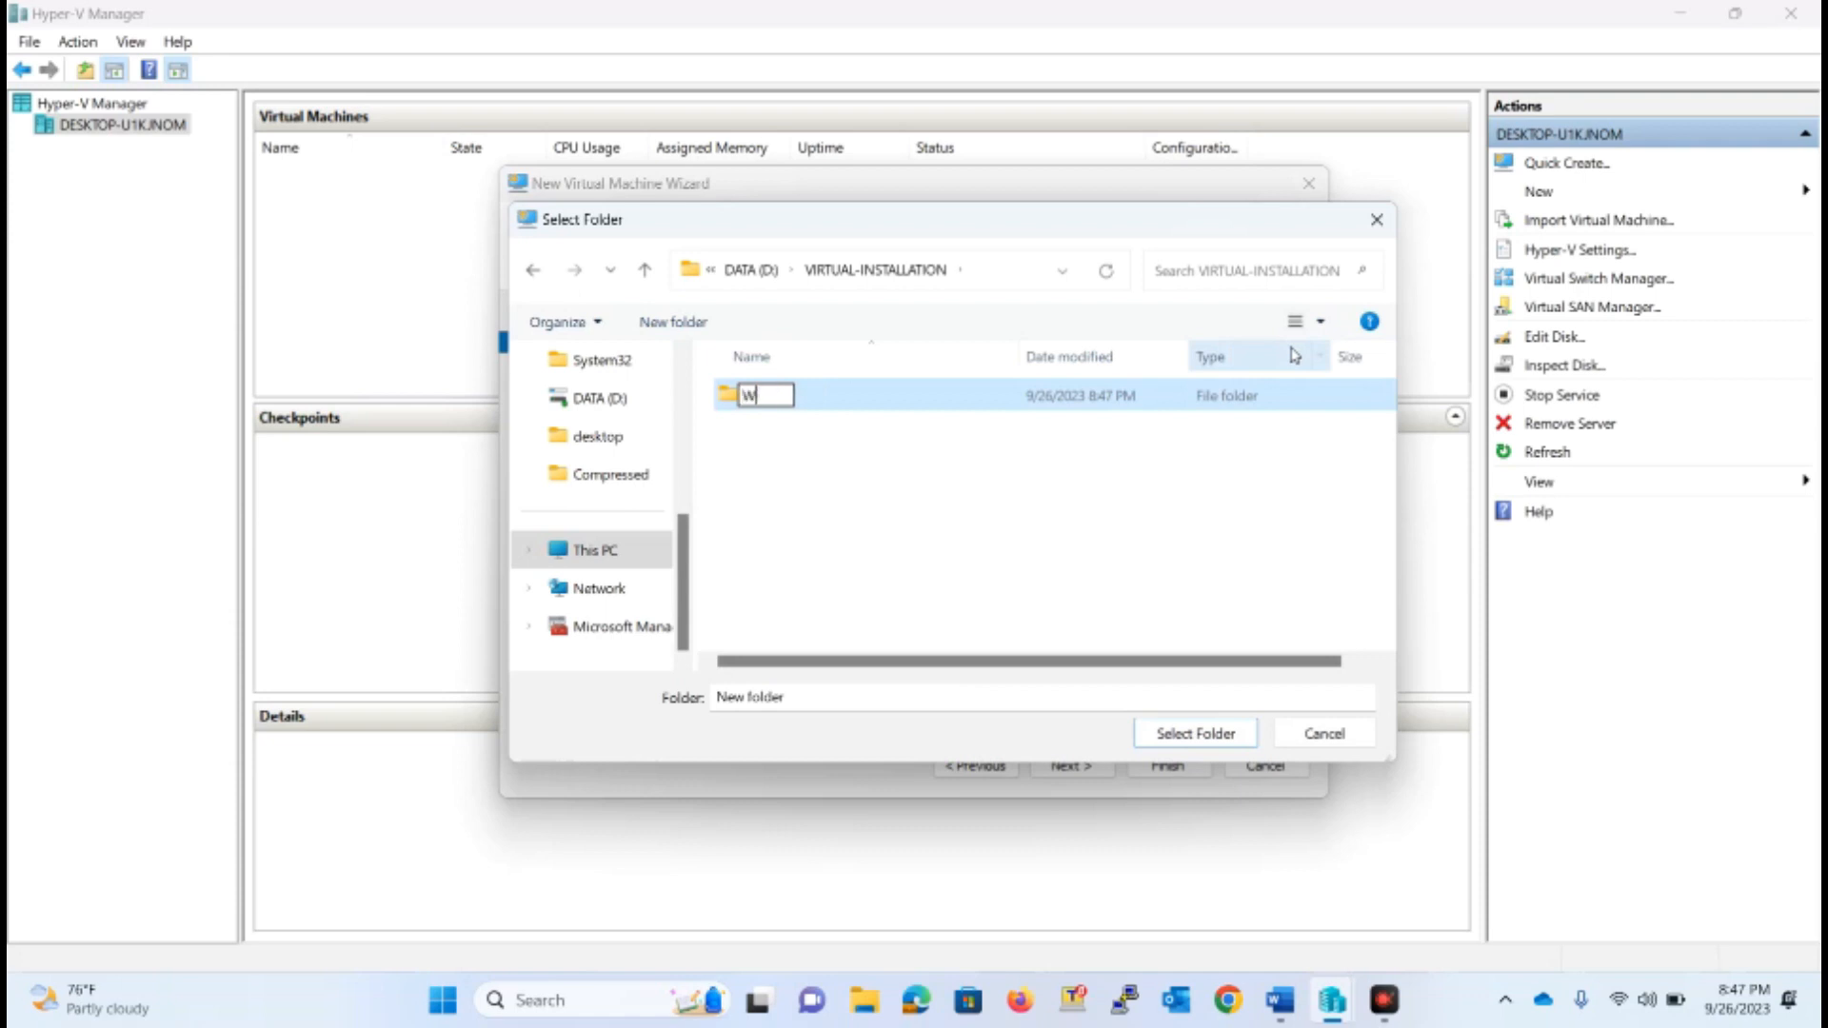
{"action": "type", "text": "IN10-1"}
{"action": "left_click", "coordinate": [976, 398]}
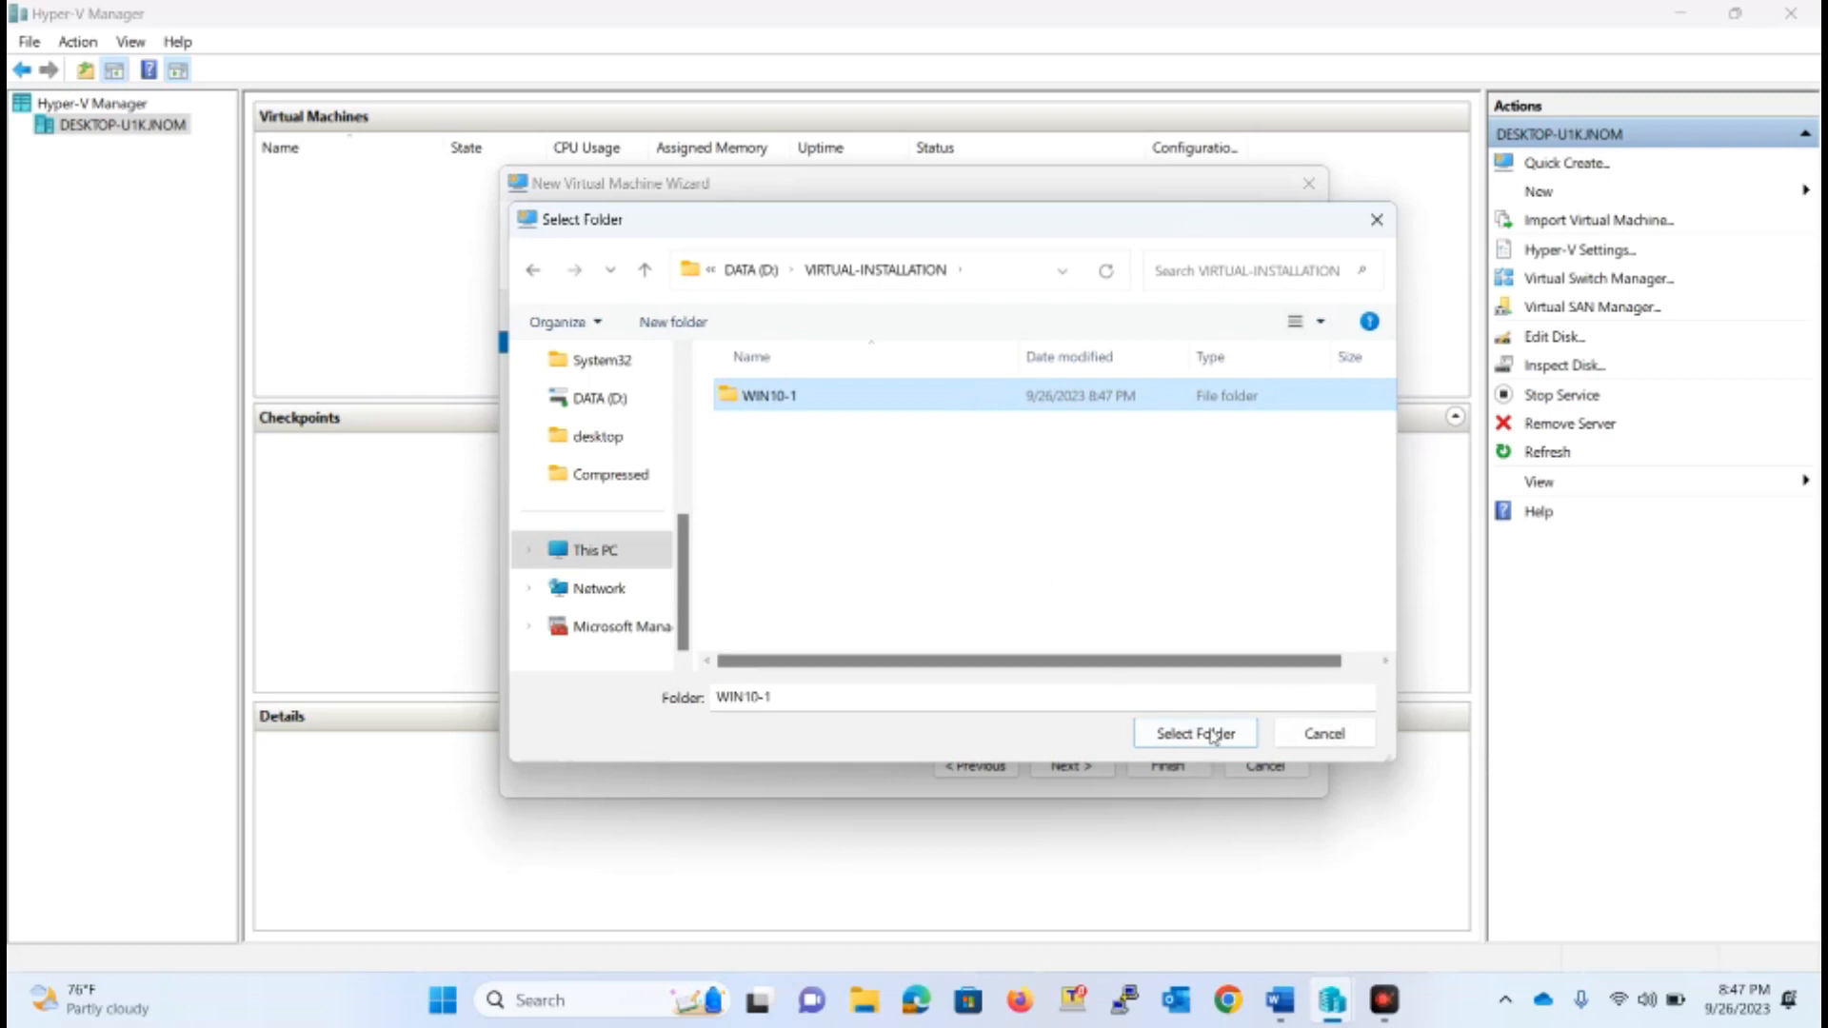
{"action": "left_click", "coordinate": [1181, 745]}
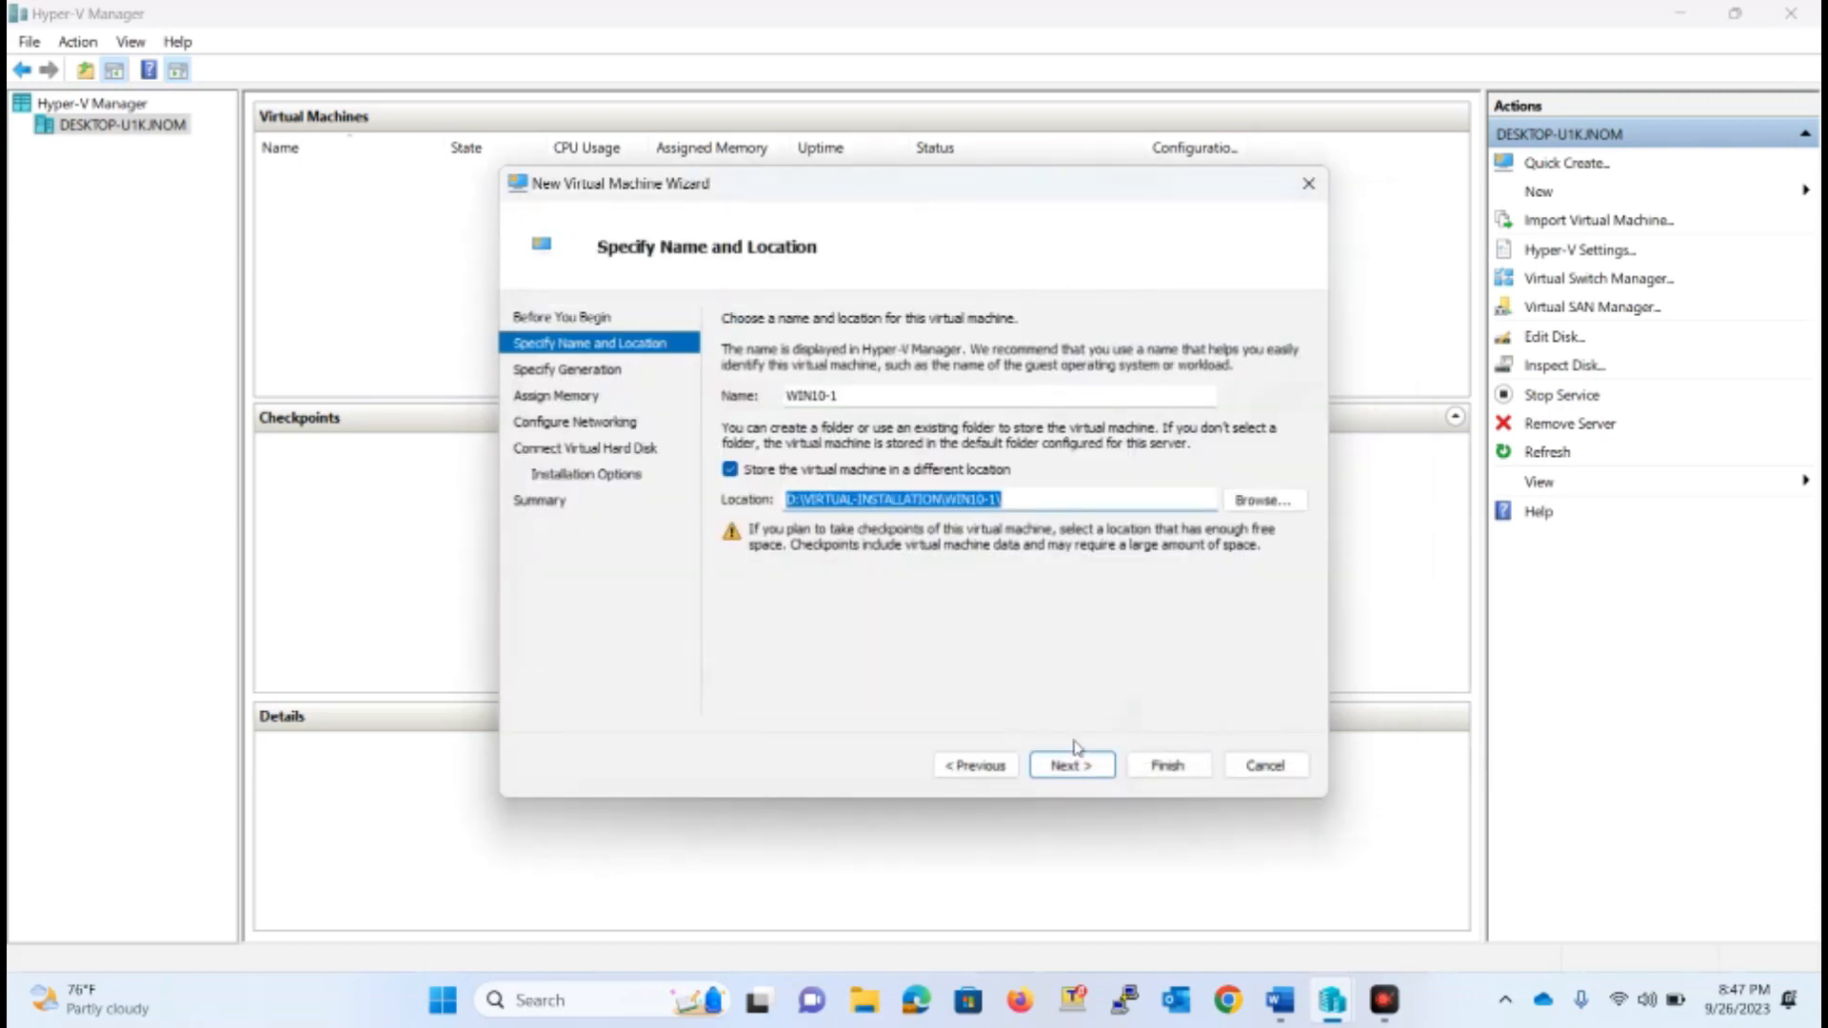
{"action": "left_click", "coordinate": [1093, 770]}
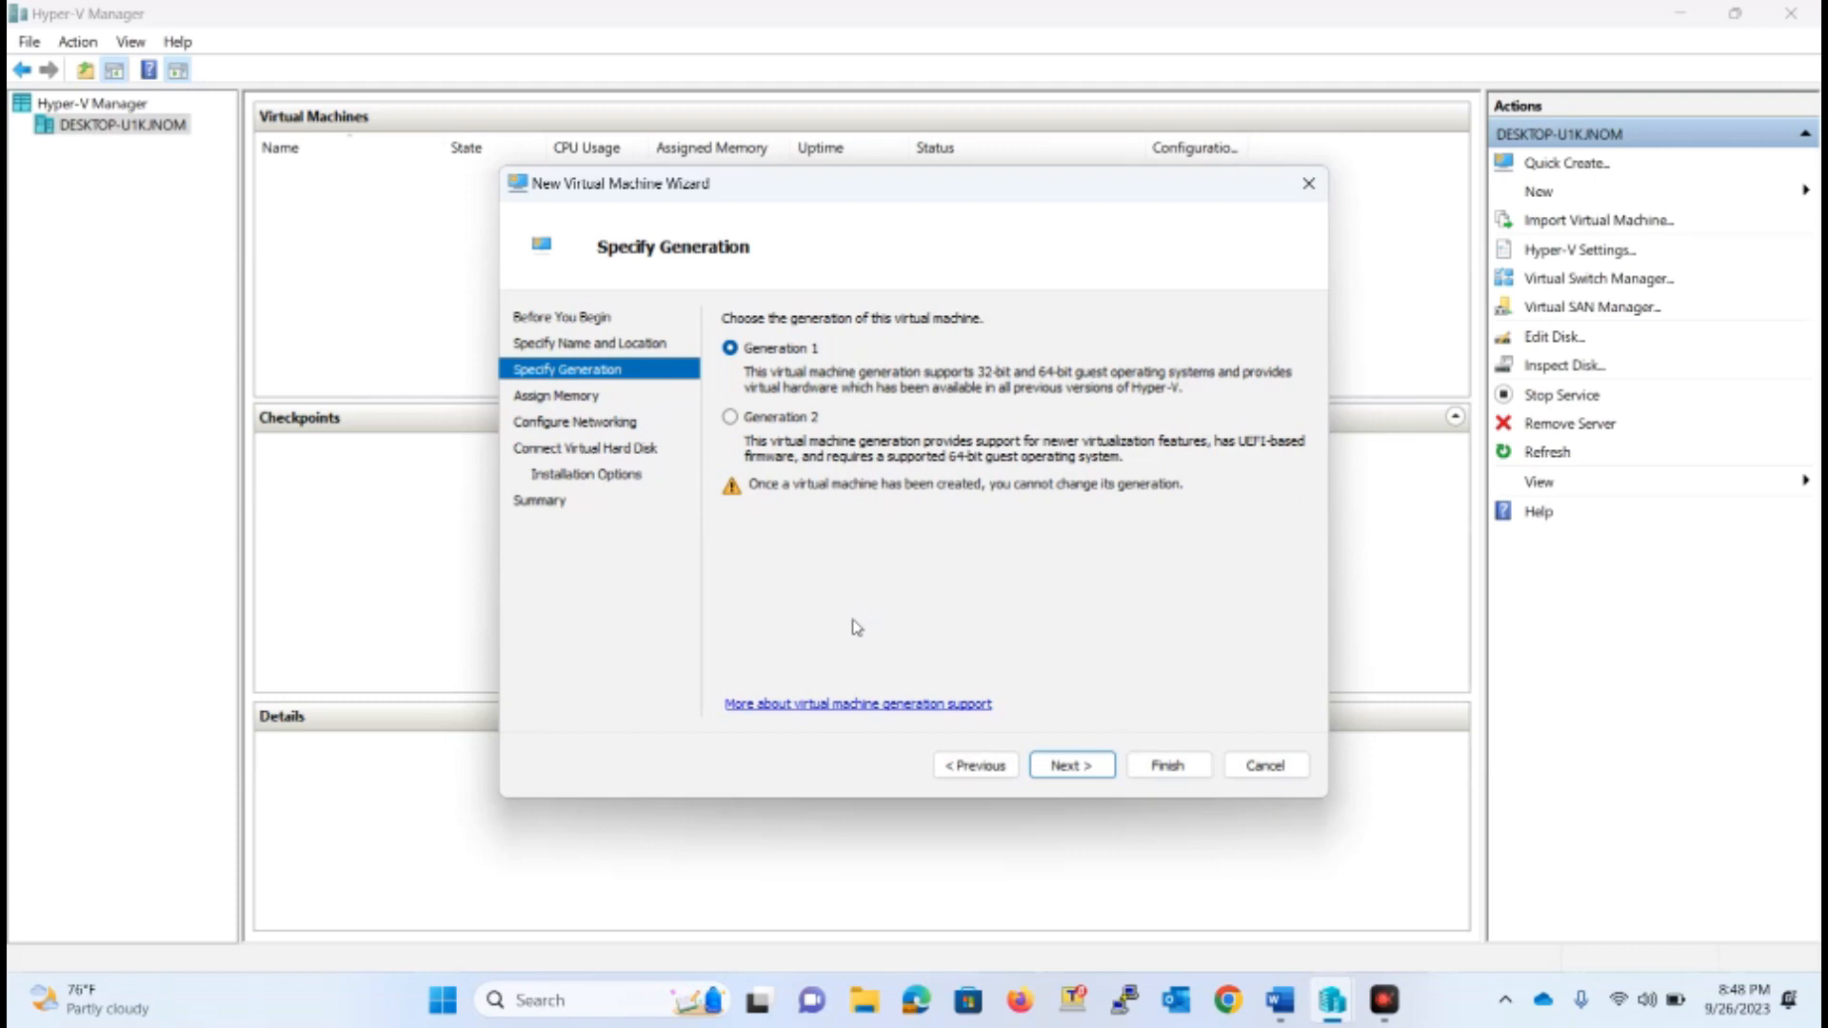
Accept Generation 1 and 4096 MB of startup memory, and turn off dynamic memory for the virtual machine
{"action": "left_click", "coordinate": [1071, 765]}
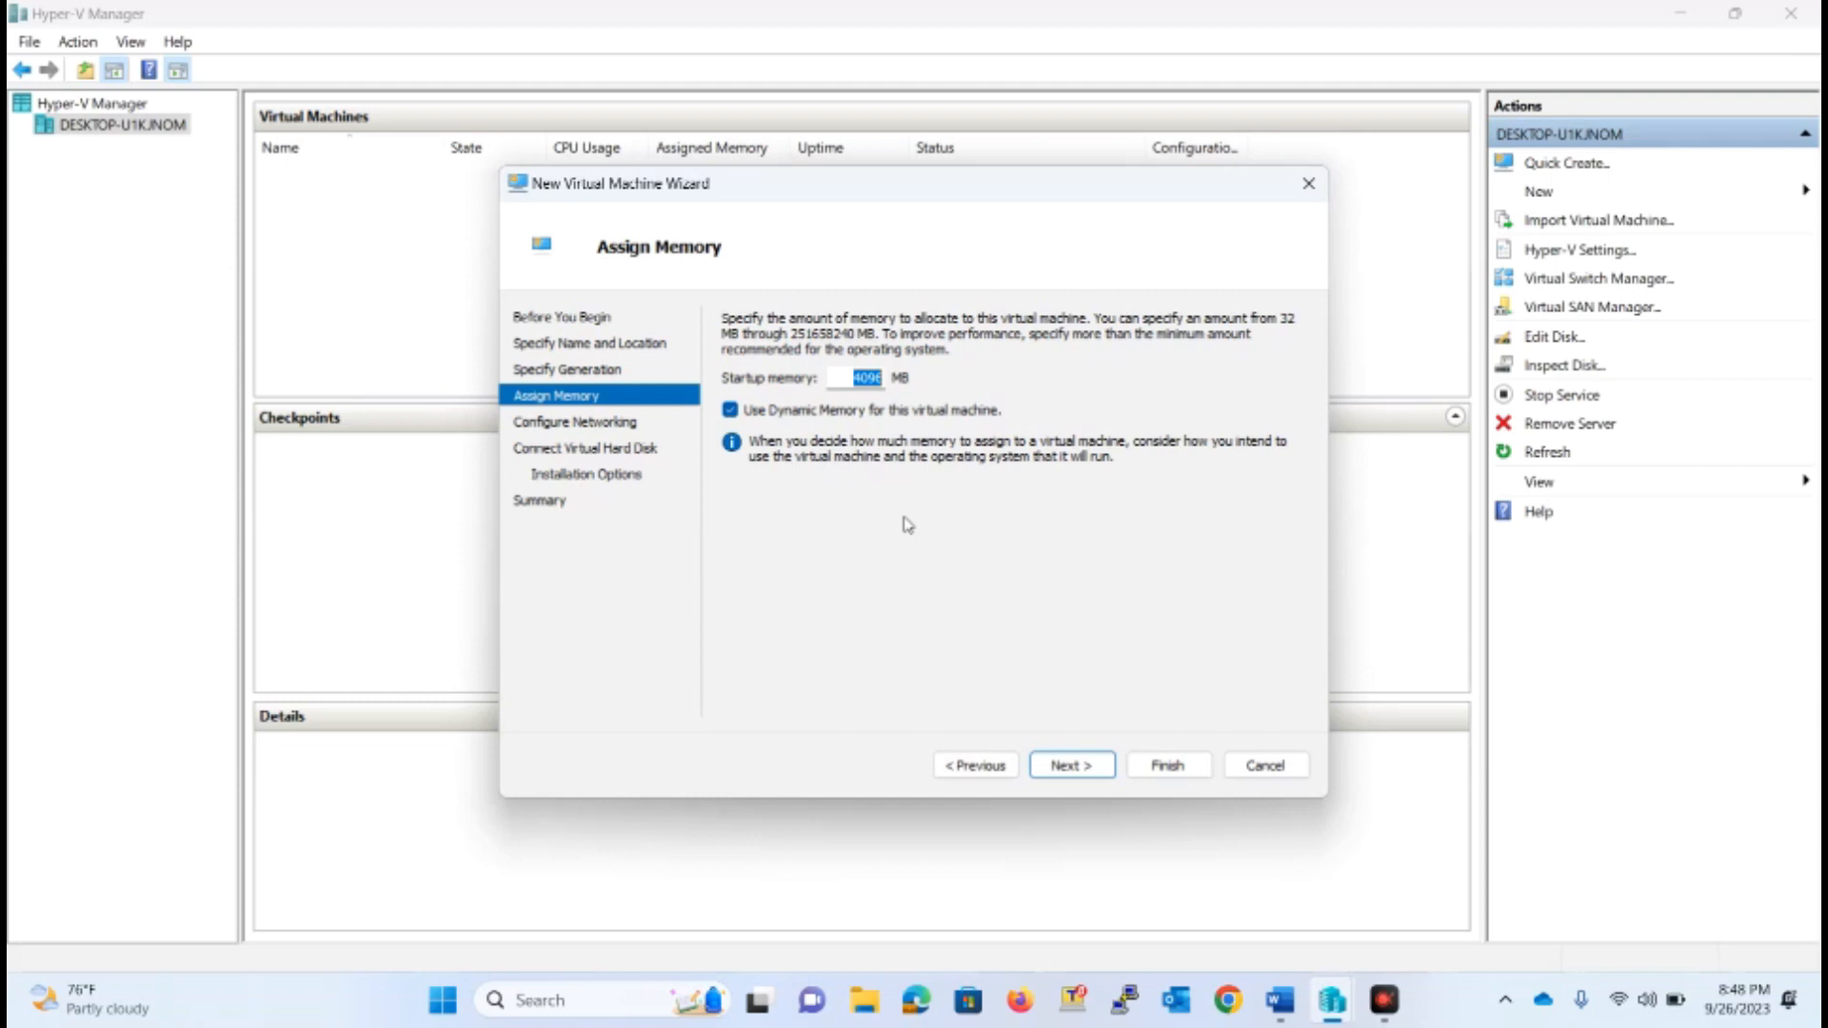
{"action": "left_click", "coordinate": [769, 413]}
{"action": "left_click", "coordinate": [1073, 764]}
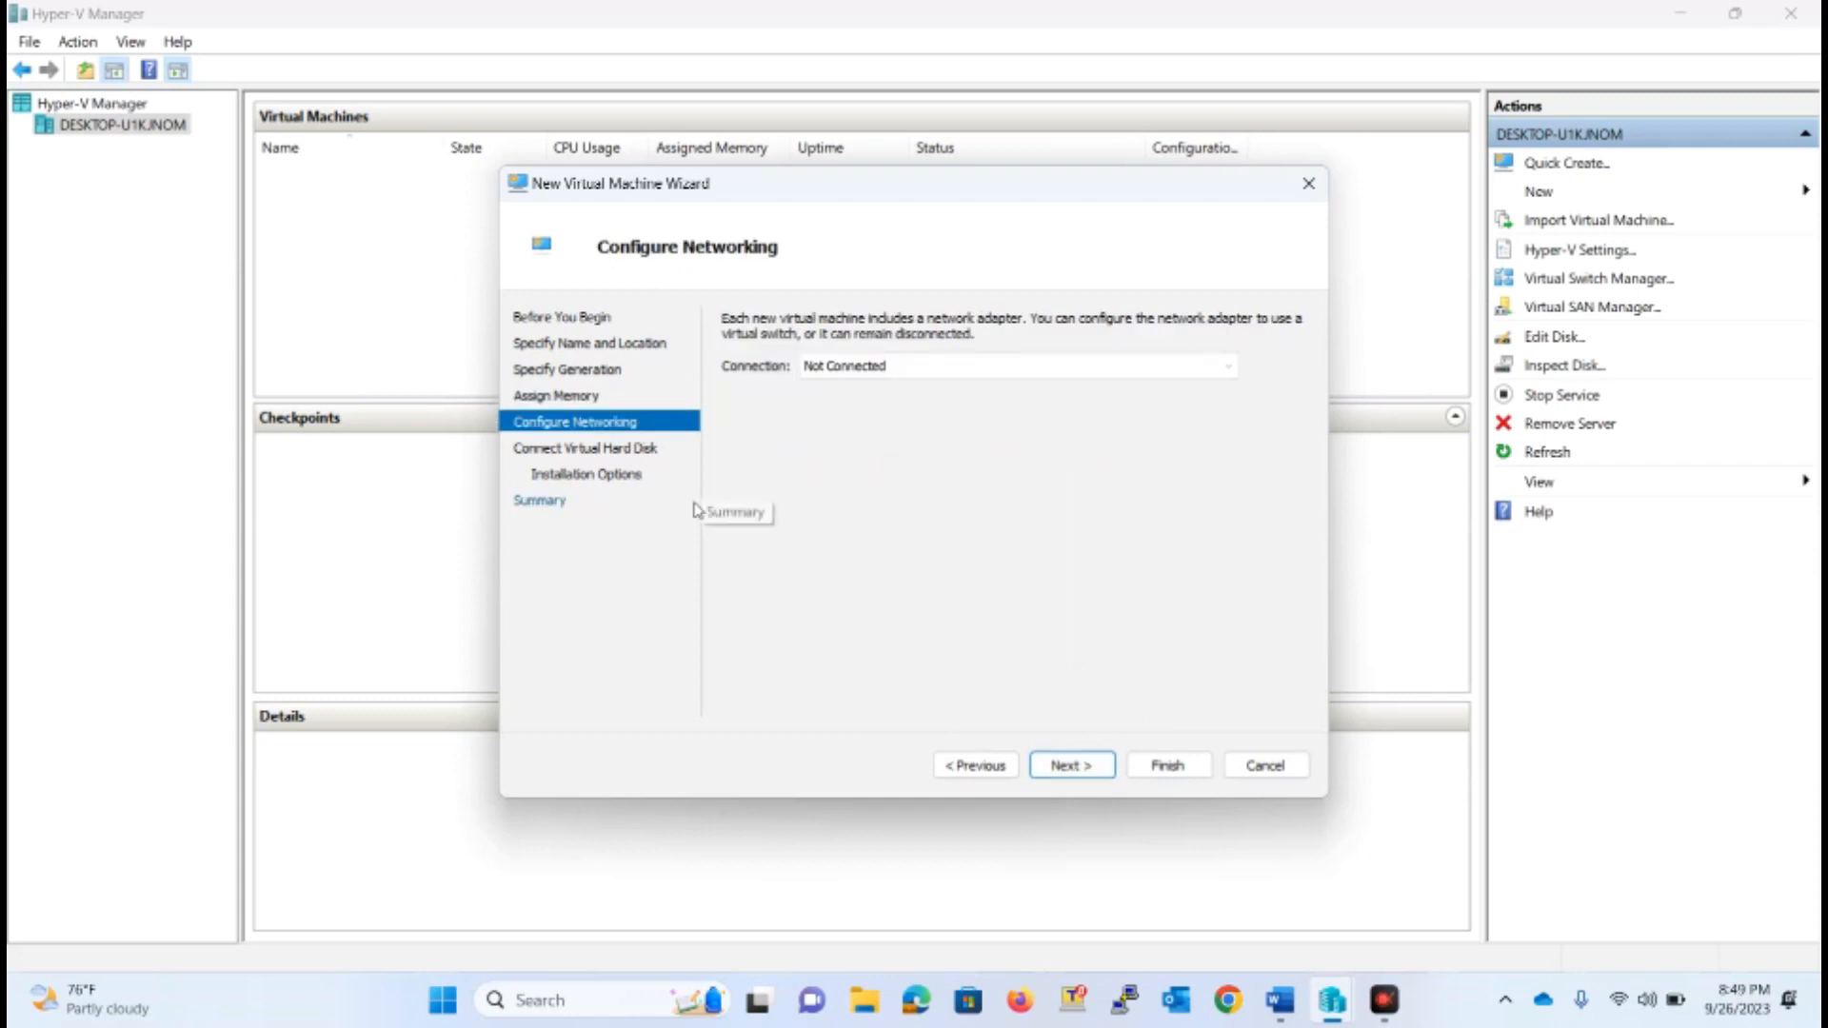
Connect the virtual machine's network adapter to Default Switch
{"action": "left_click", "coordinate": [874, 368]}
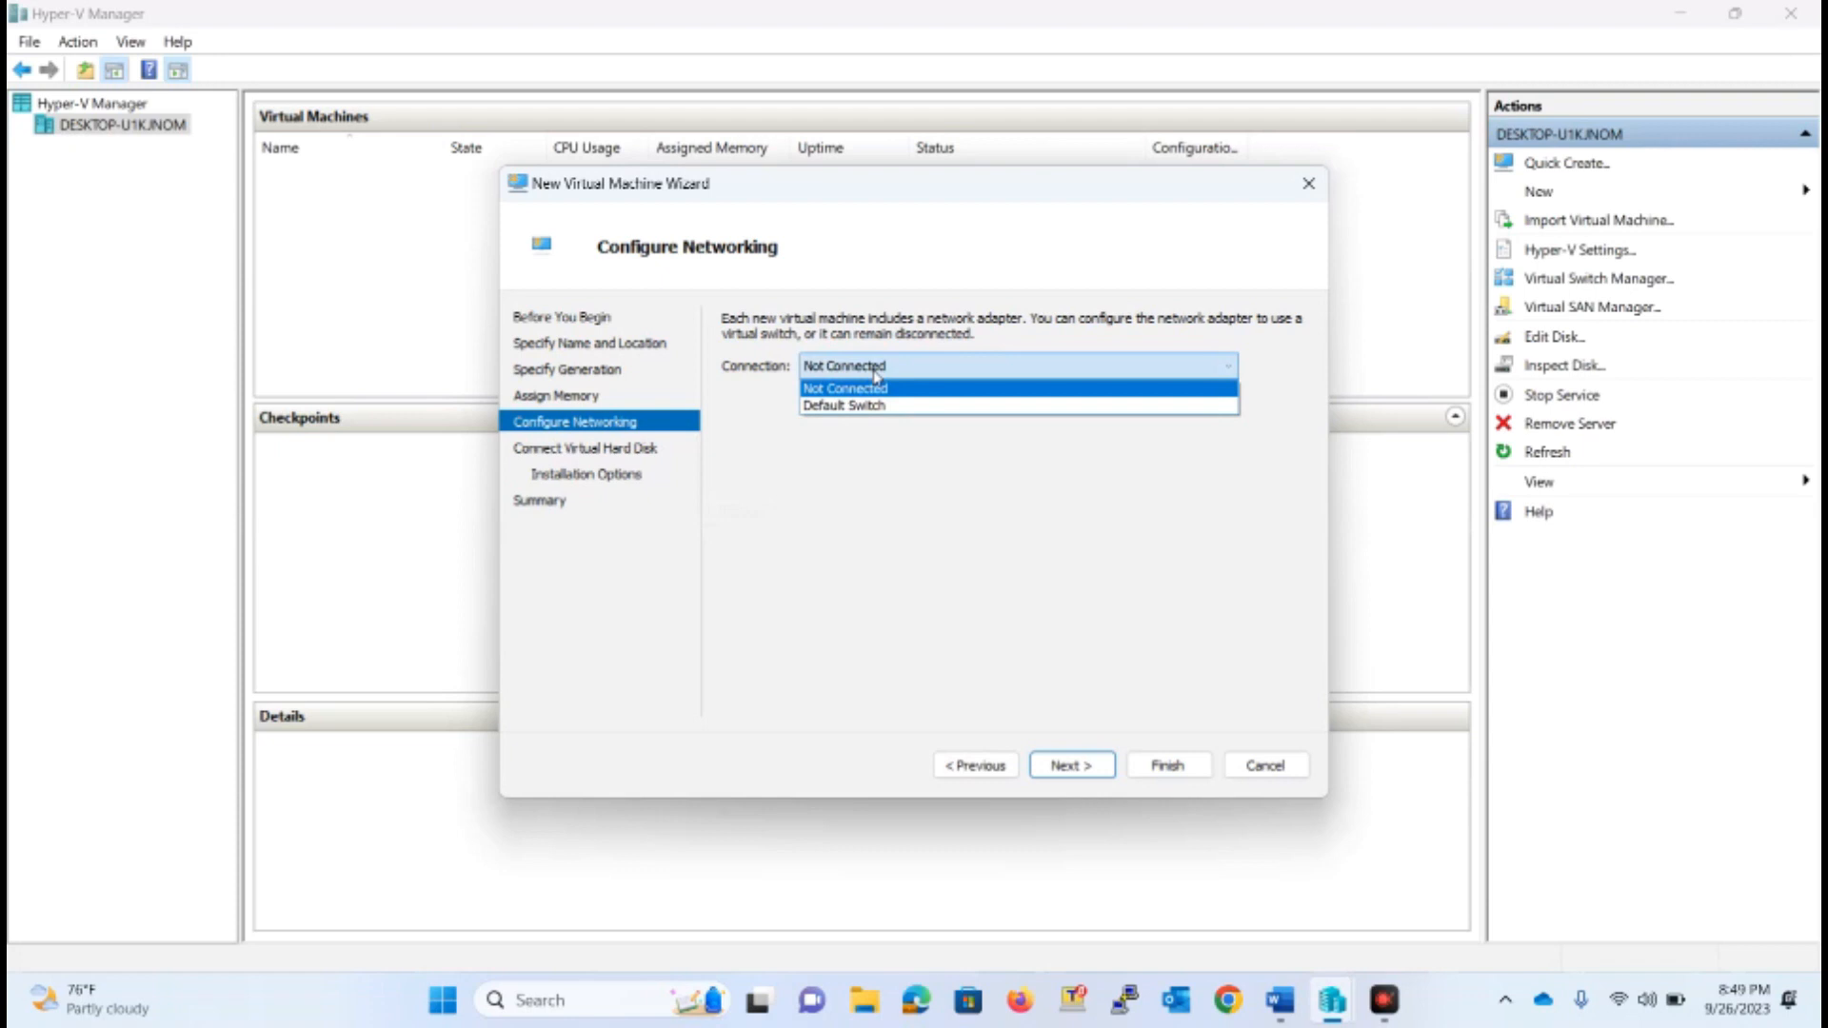
{"action": "left_click", "coordinate": [859, 407]}
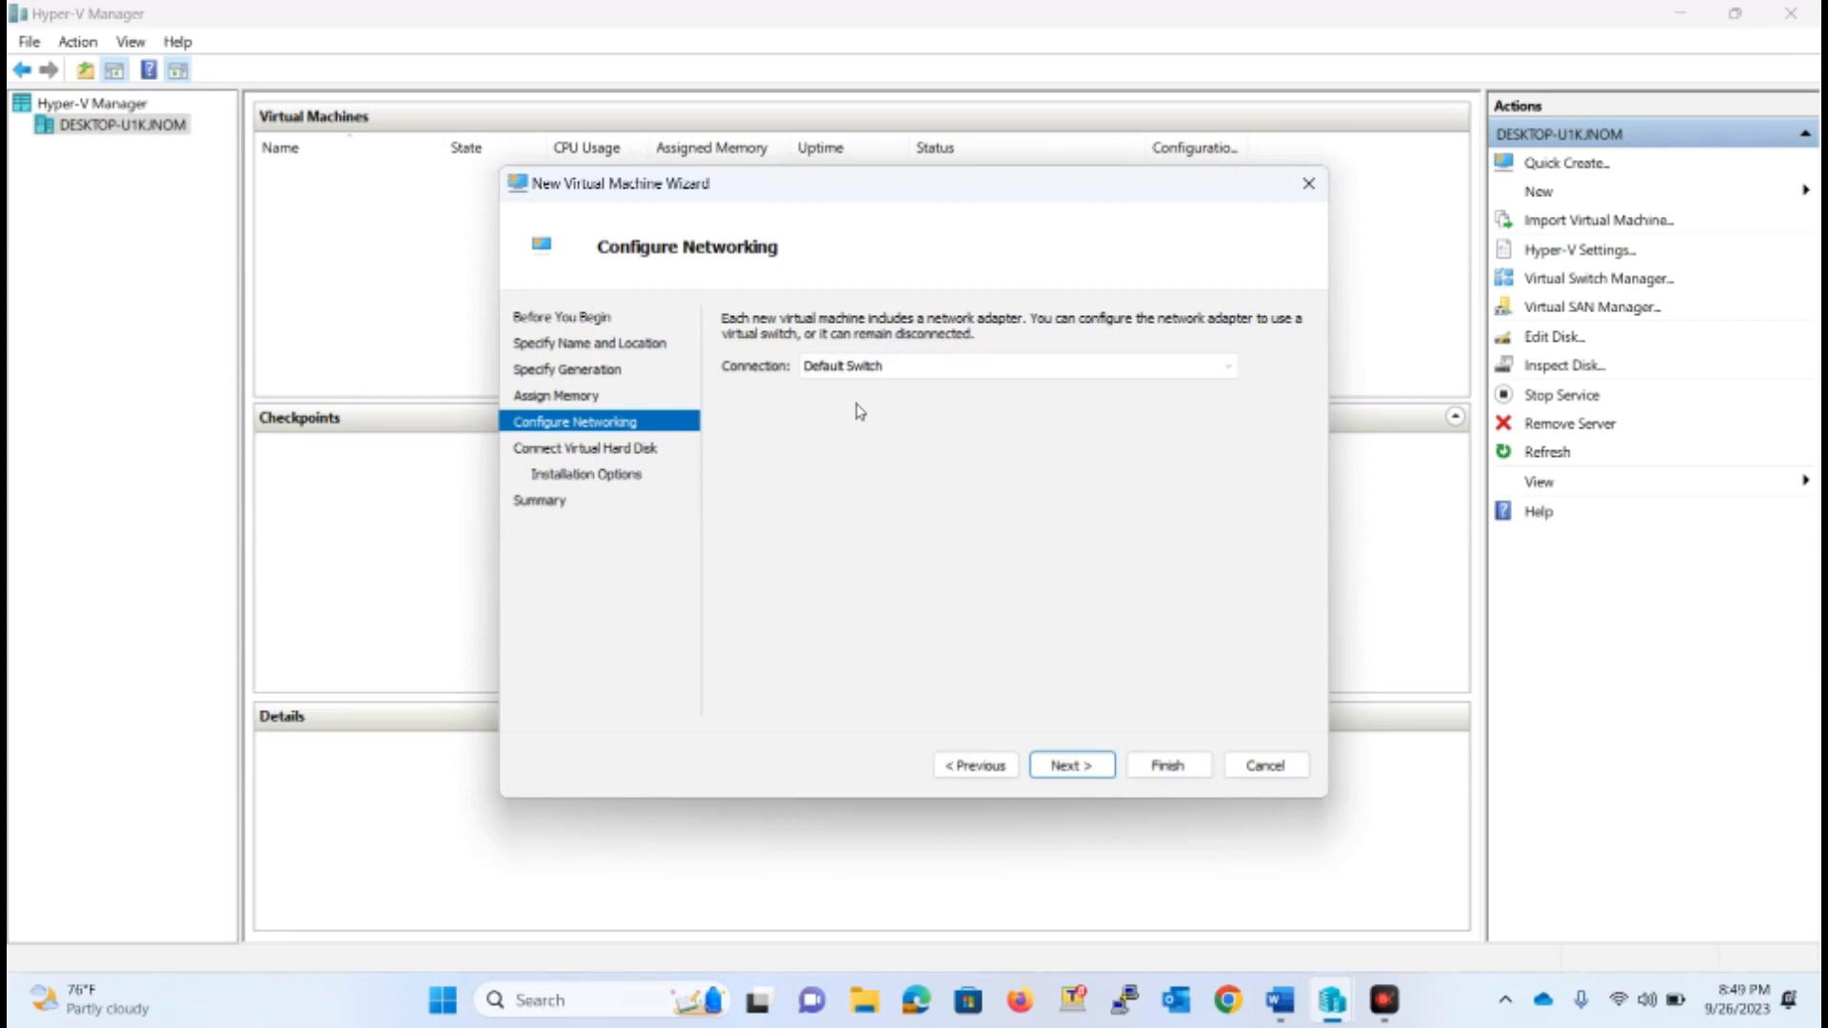
{"action": "left_click", "coordinate": [1073, 762]}
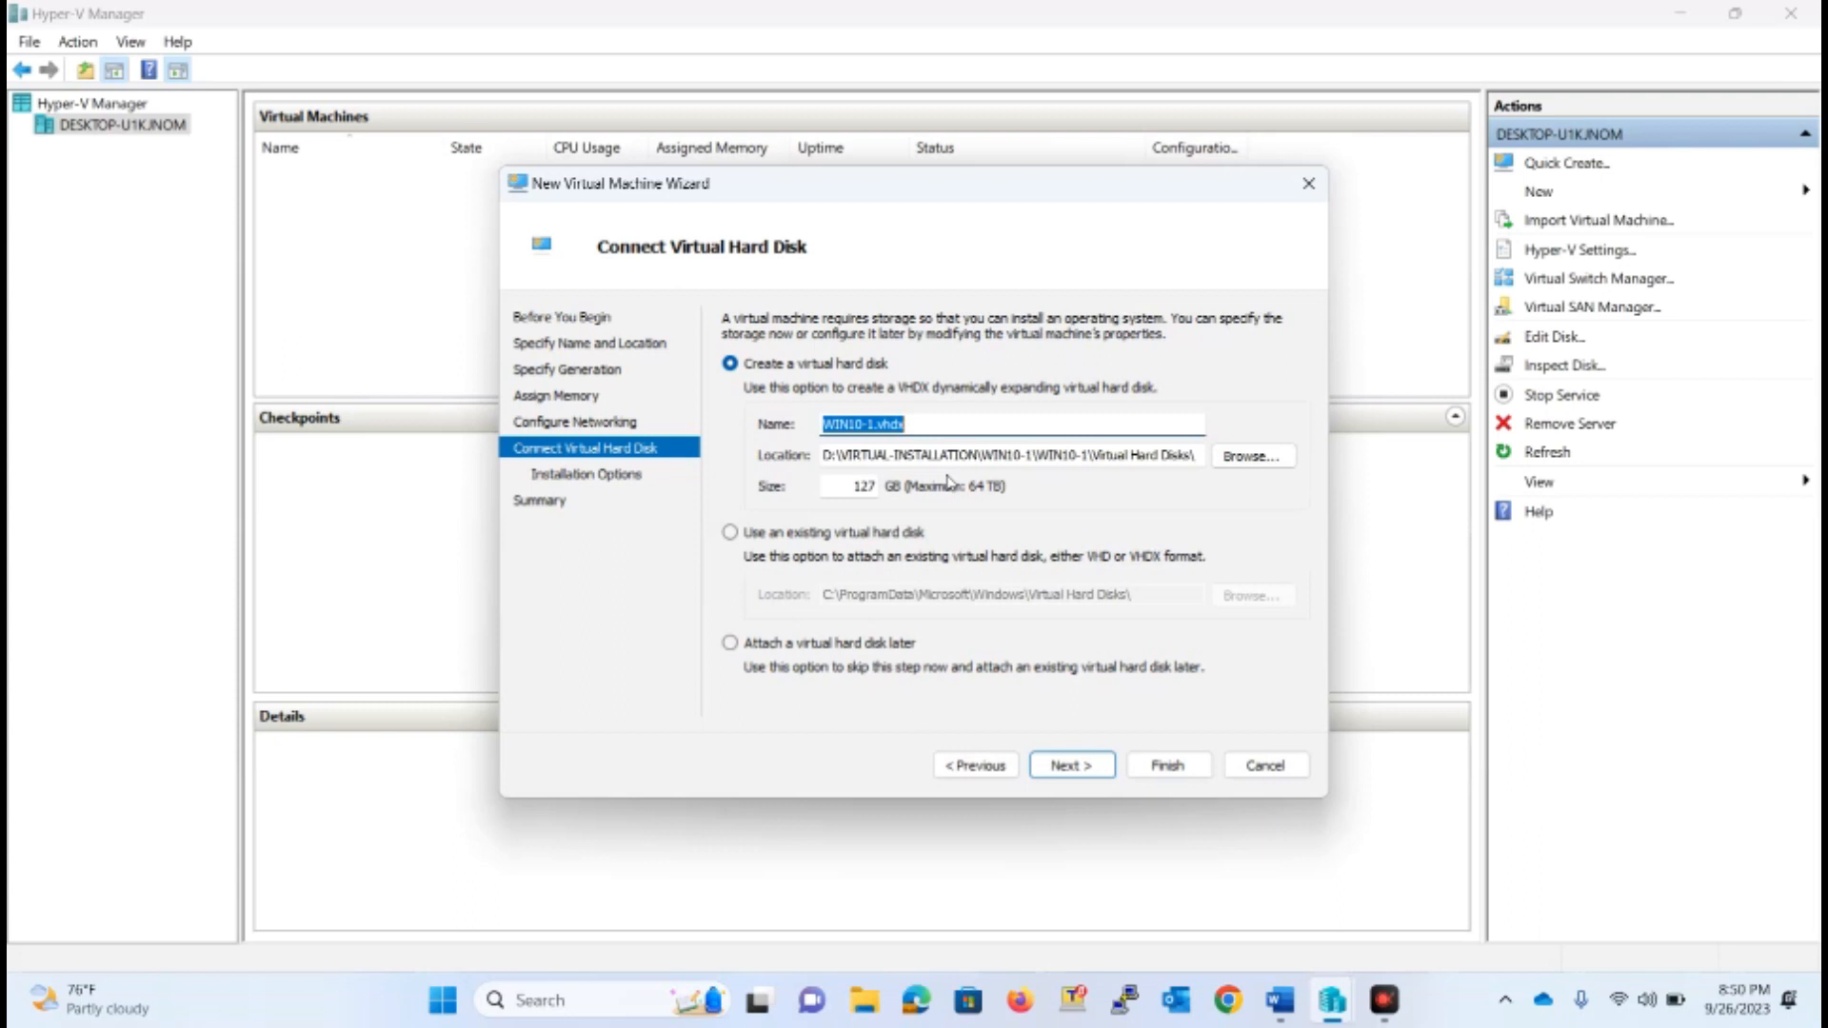
Create the virtual hard disk WIN10-1.vhdx with a size of 60 GB
{"action": "double_click", "coordinate": [856, 486]}
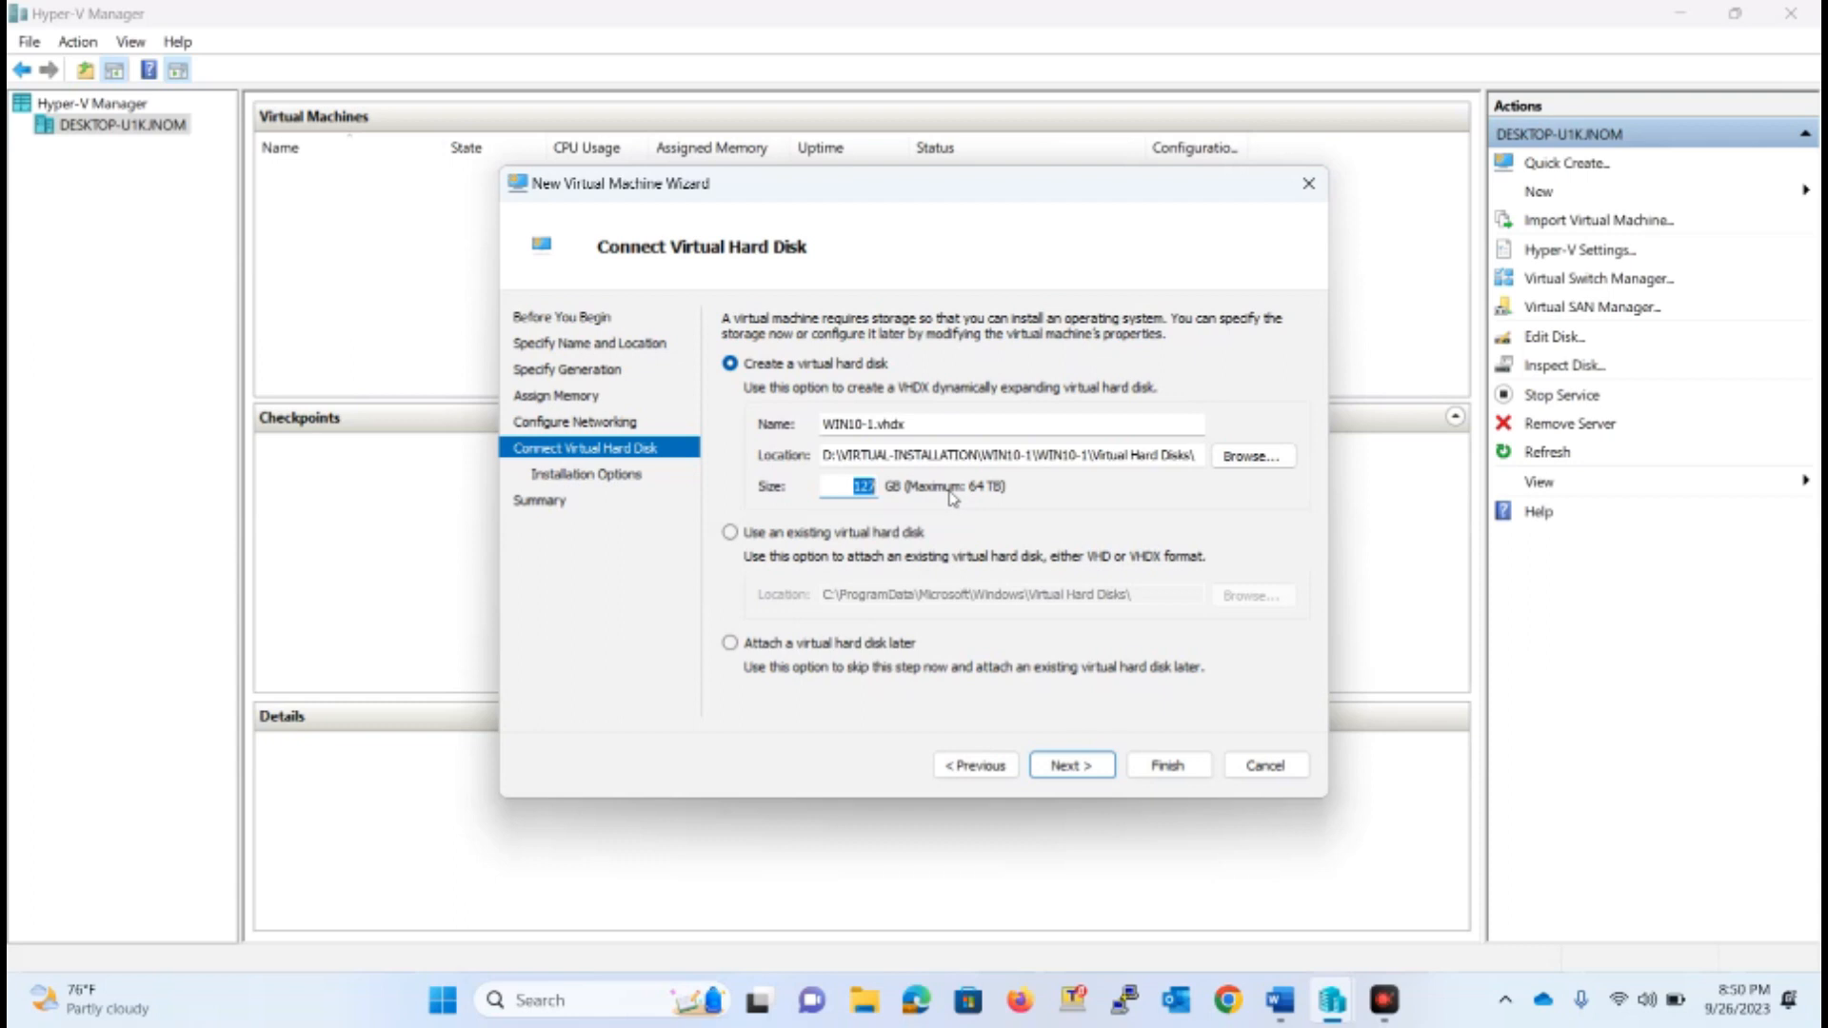
{"action": "type", "text": "60"}
{"action": "left_click", "coordinate": [1068, 764]}
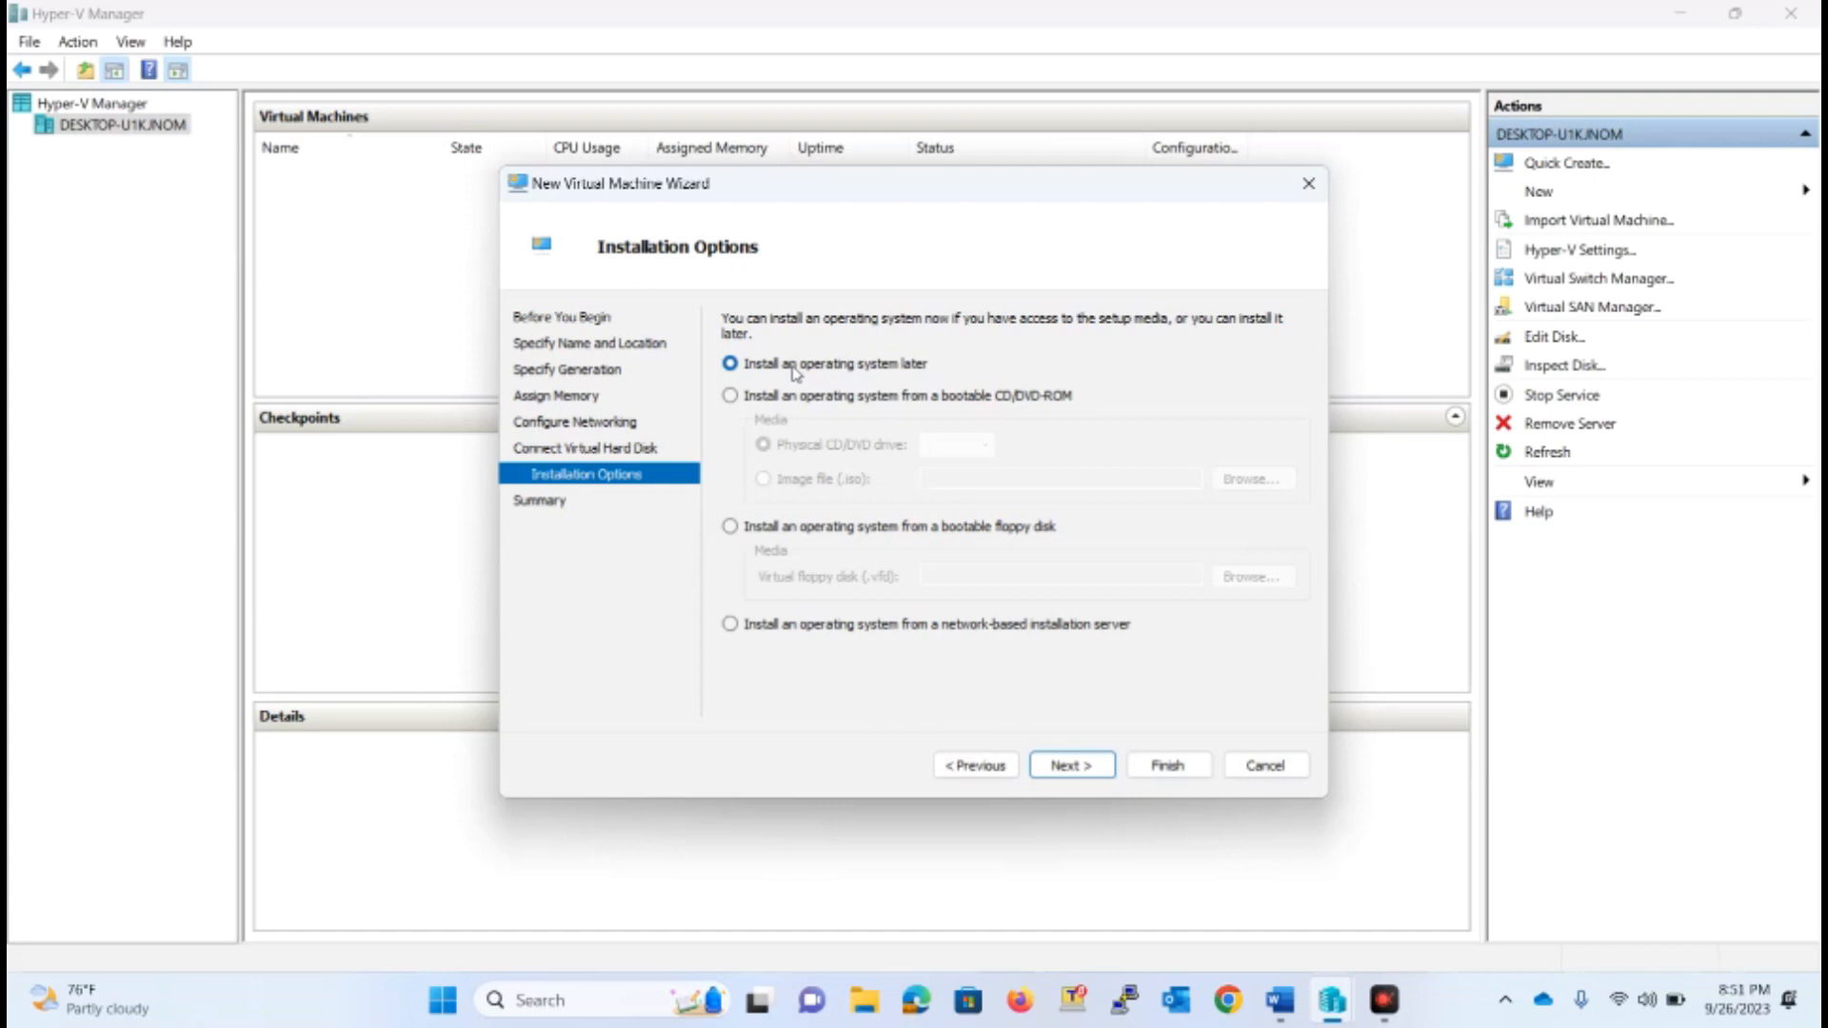
Set the SW_DVD9_Win_Pro_10_1903_64BIT ISO image on drive D as the bootable installation media and finish creating the virtual machine
{"action": "left_click", "coordinate": [751, 400]}
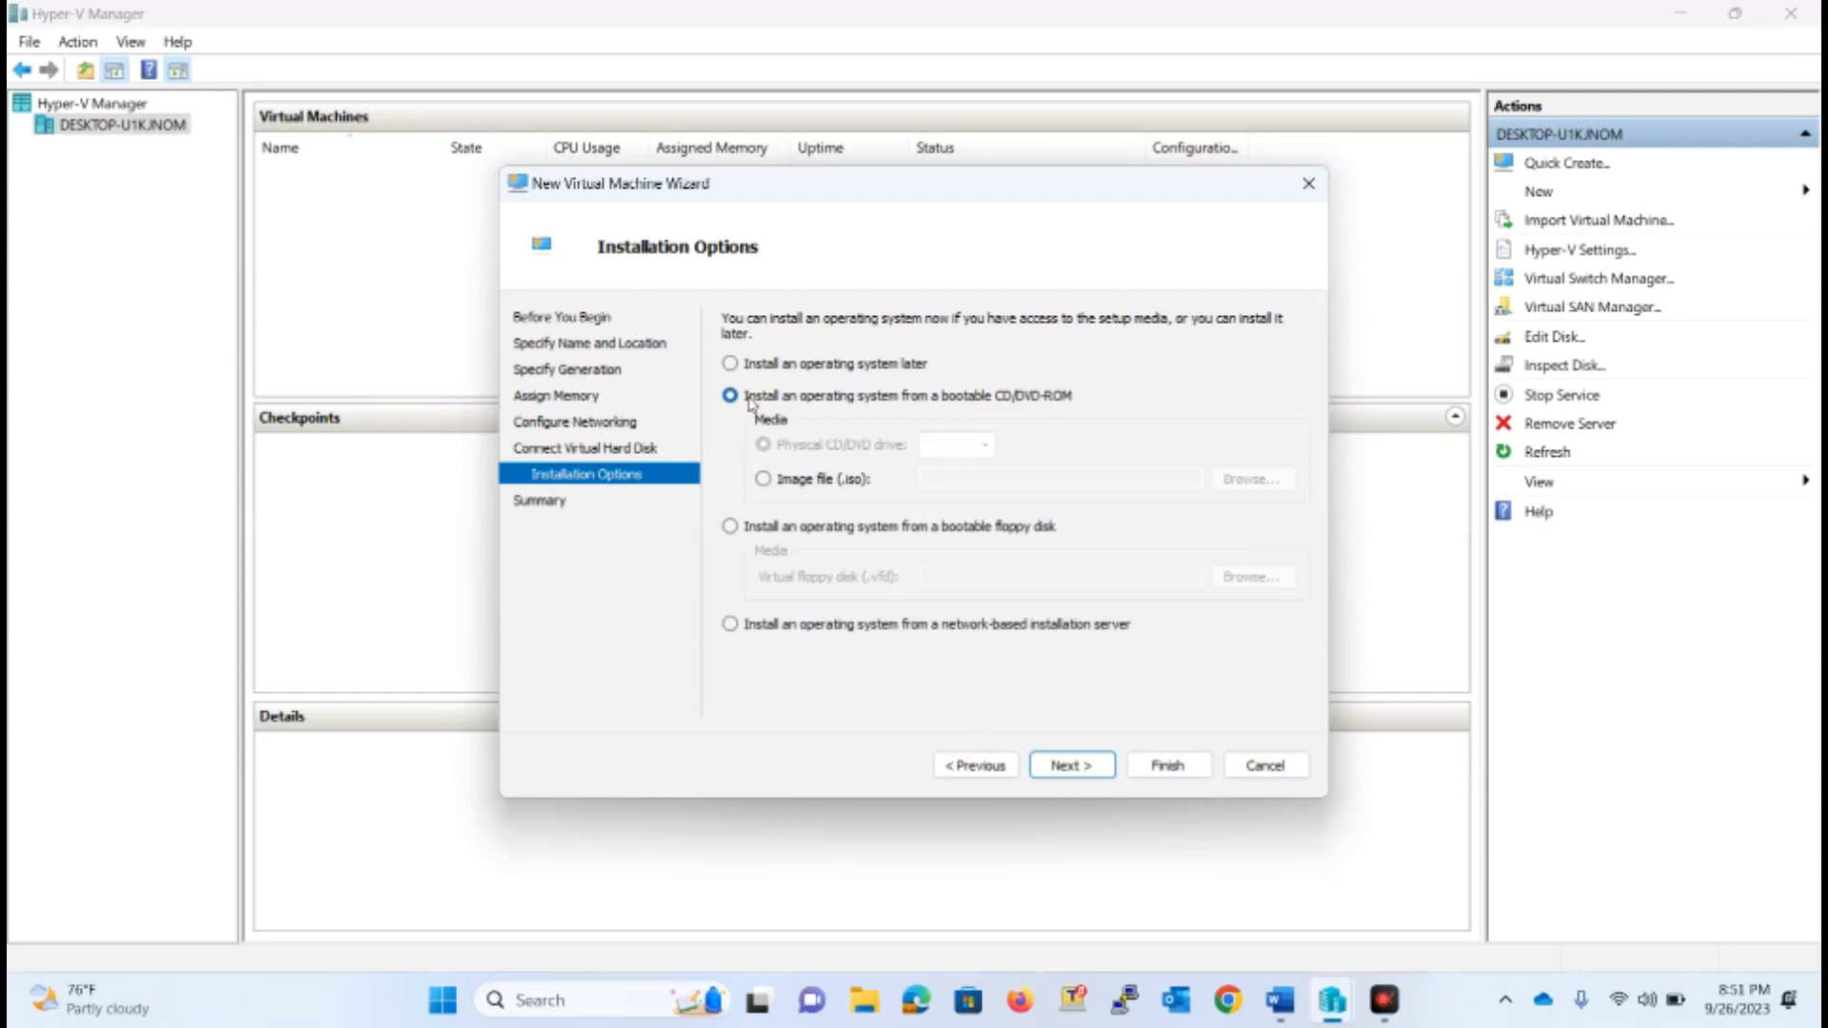
{"action": "left_click", "coordinate": [801, 482]}
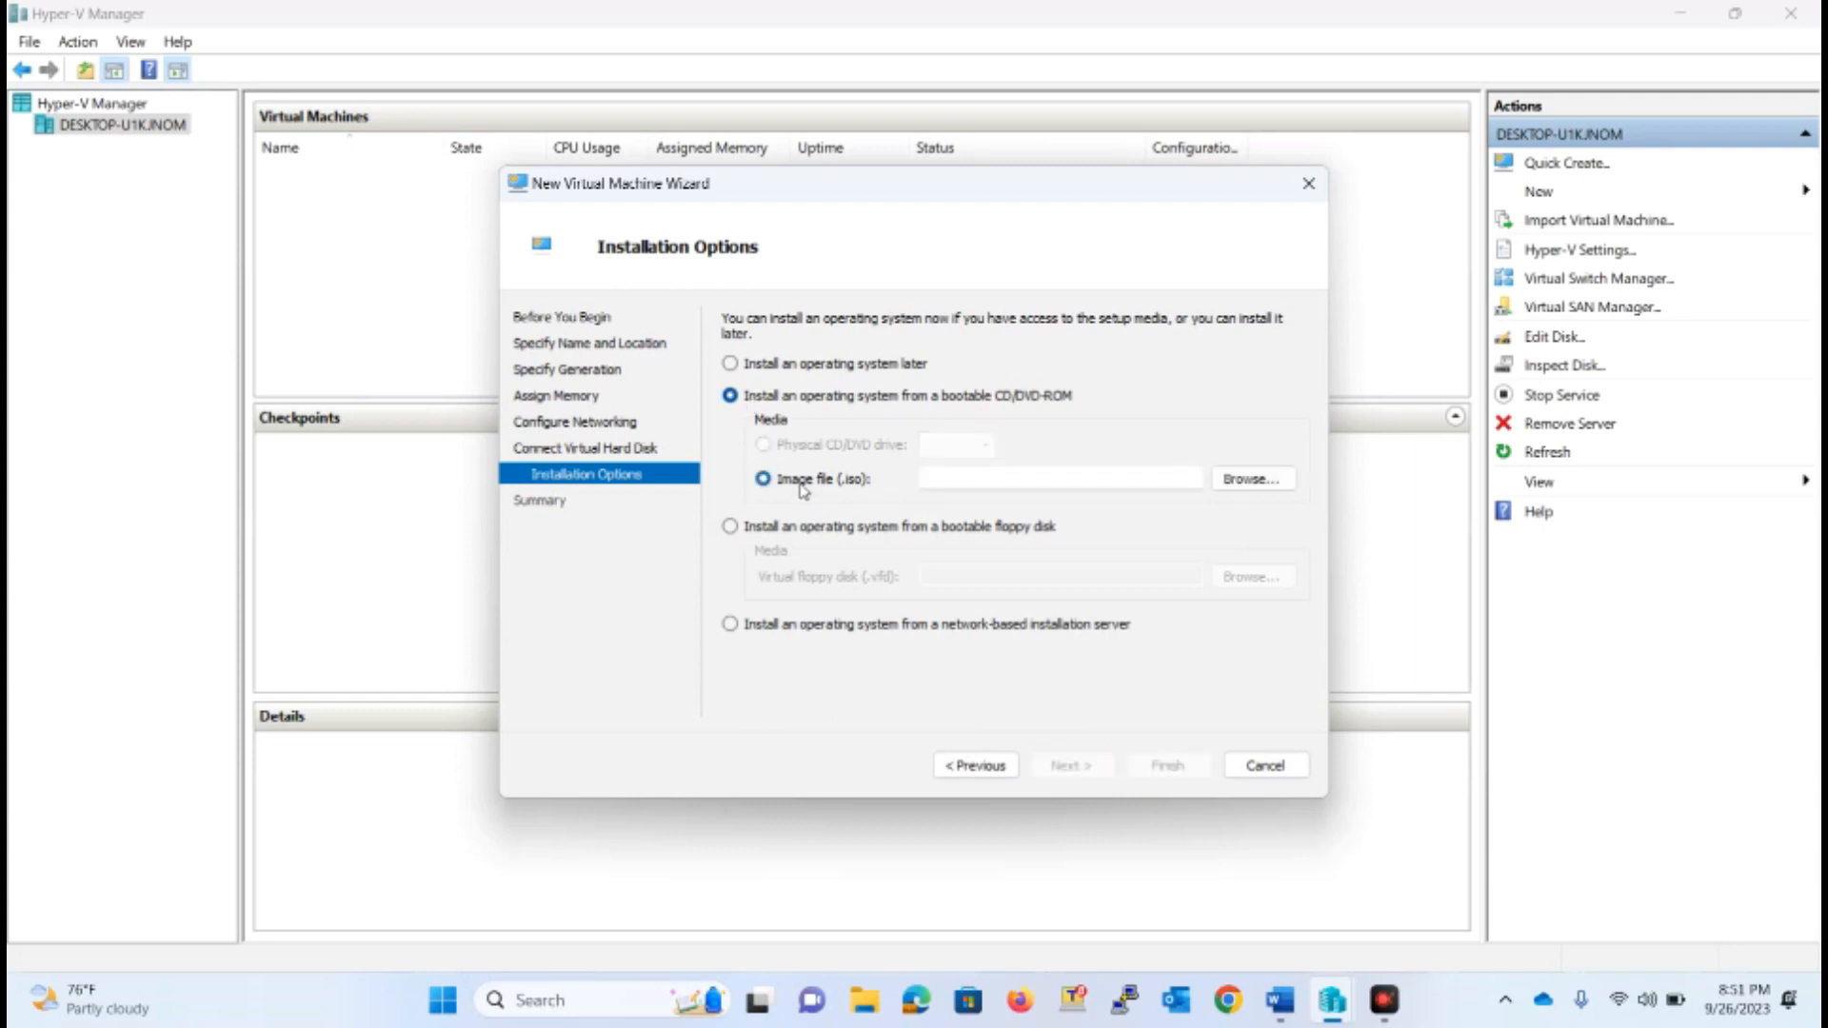
{"action": "left_click", "coordinate": [1253, 479]}
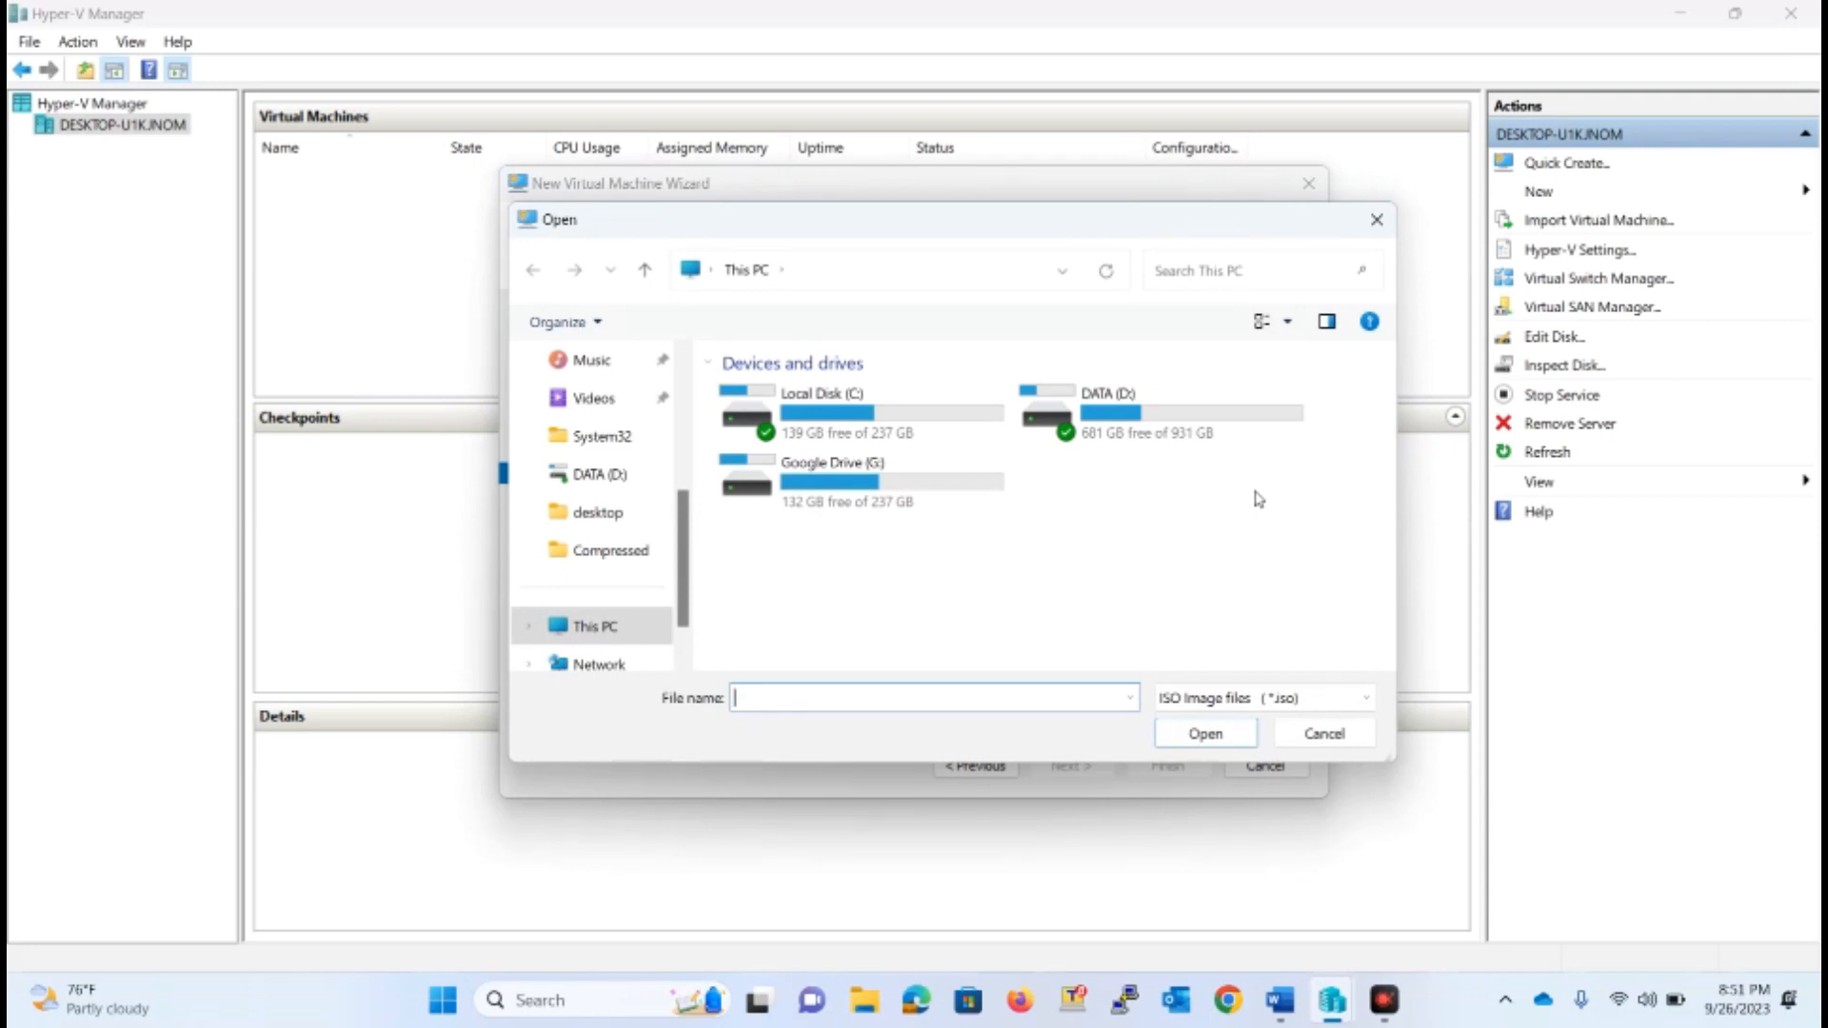
{"action": "double_click", "coordinate": [1179, 421]}
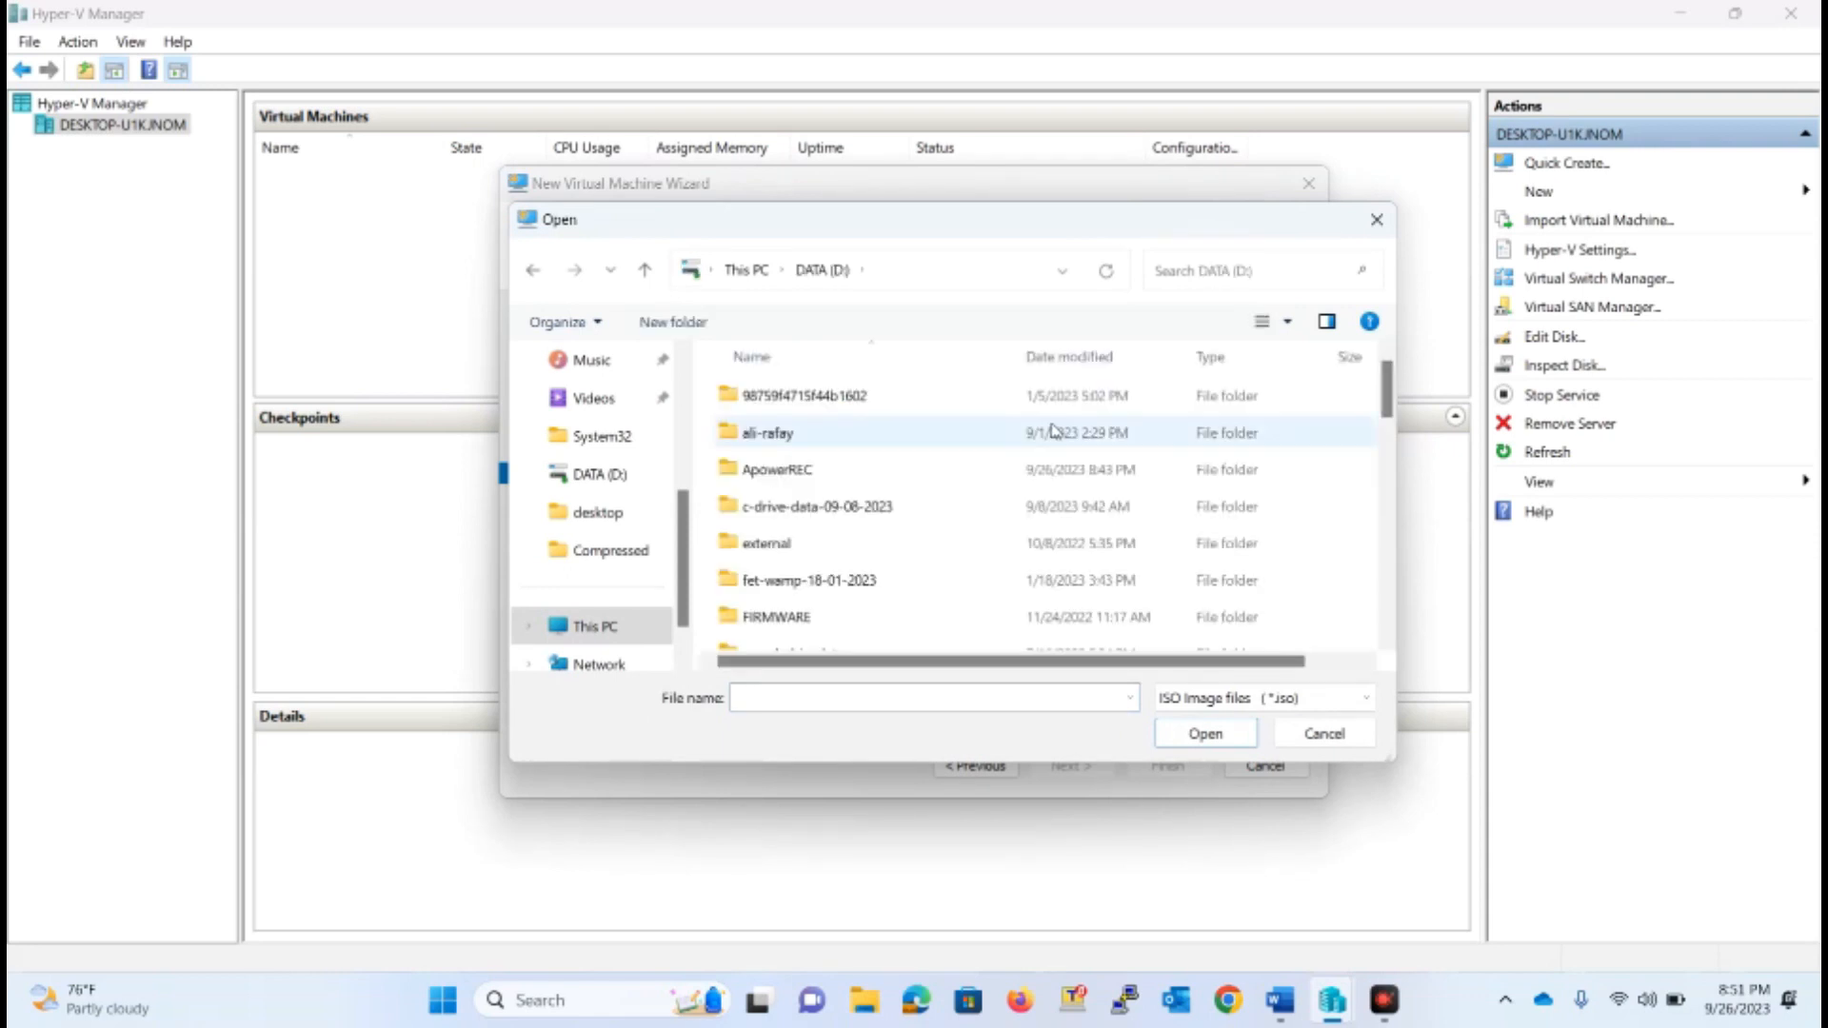
{"action": "left_click", "coordinate": [816, 502]}
{"action": "scroll", "coordinate": [816, 502], "scroll_direction": "down", "scroll_amount": 5}
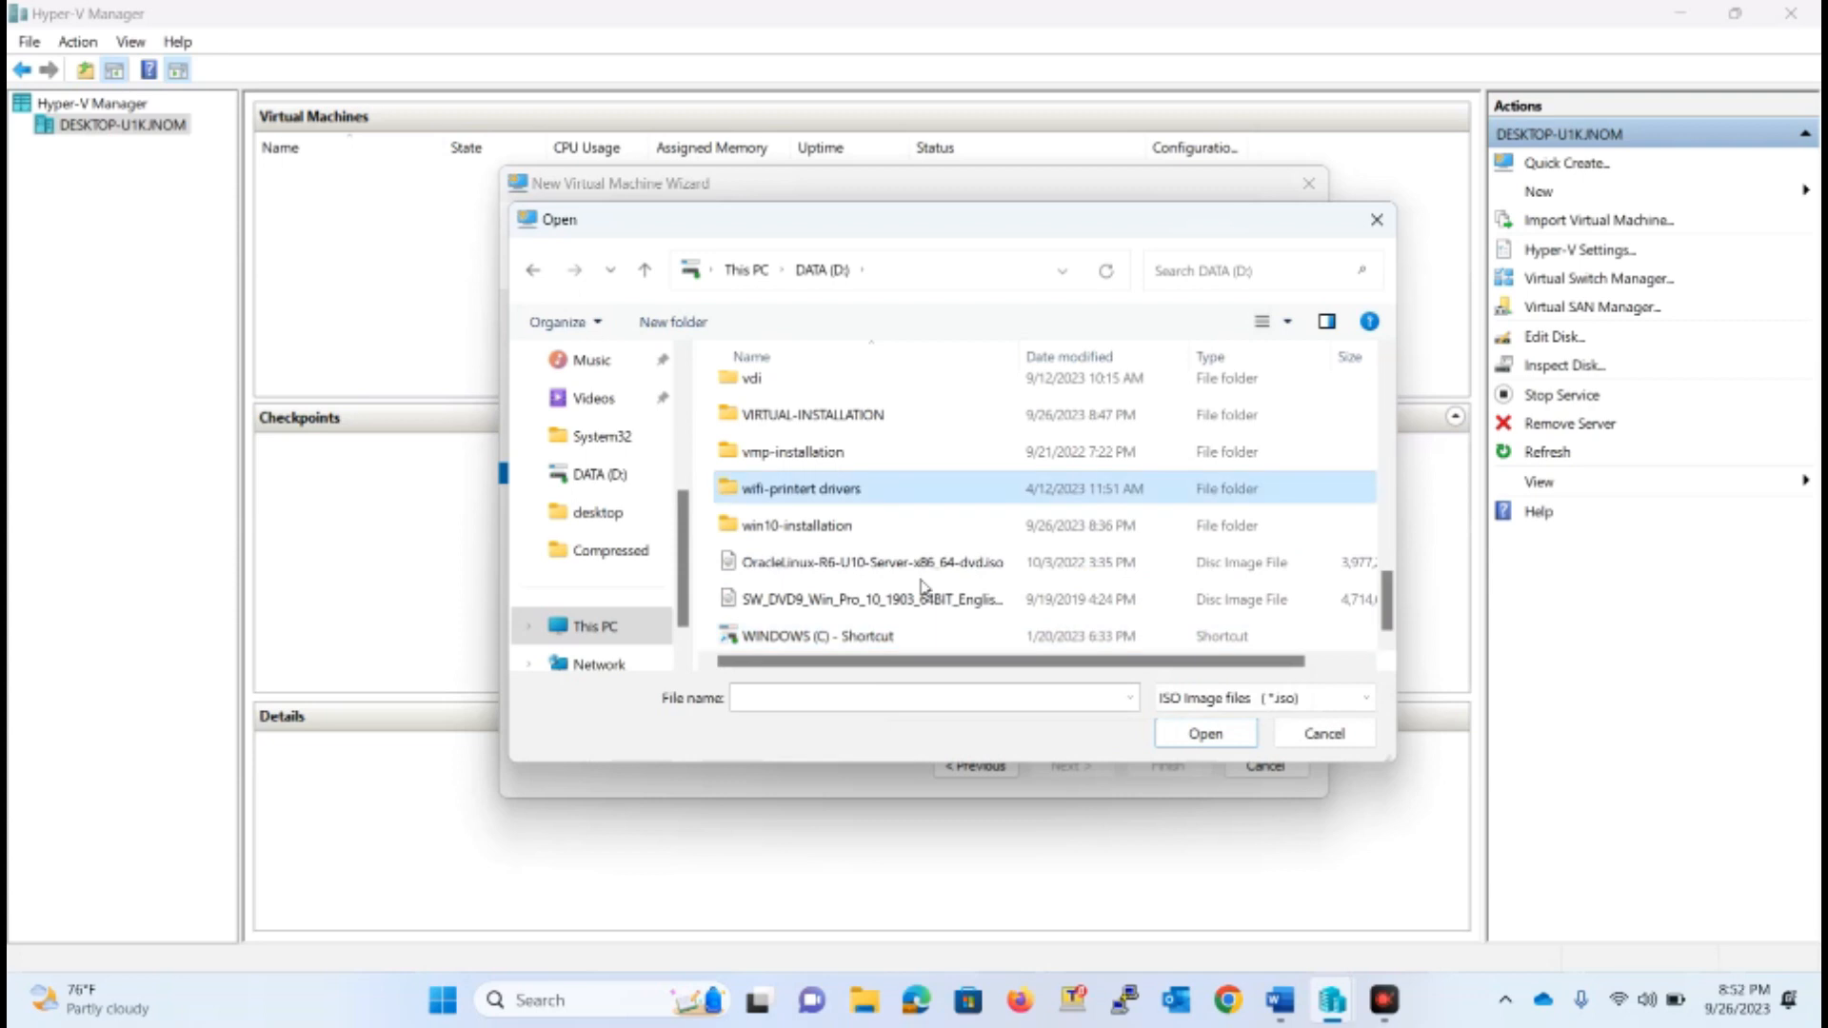
{"action": "left_click", "coordinate": [836, 601]}
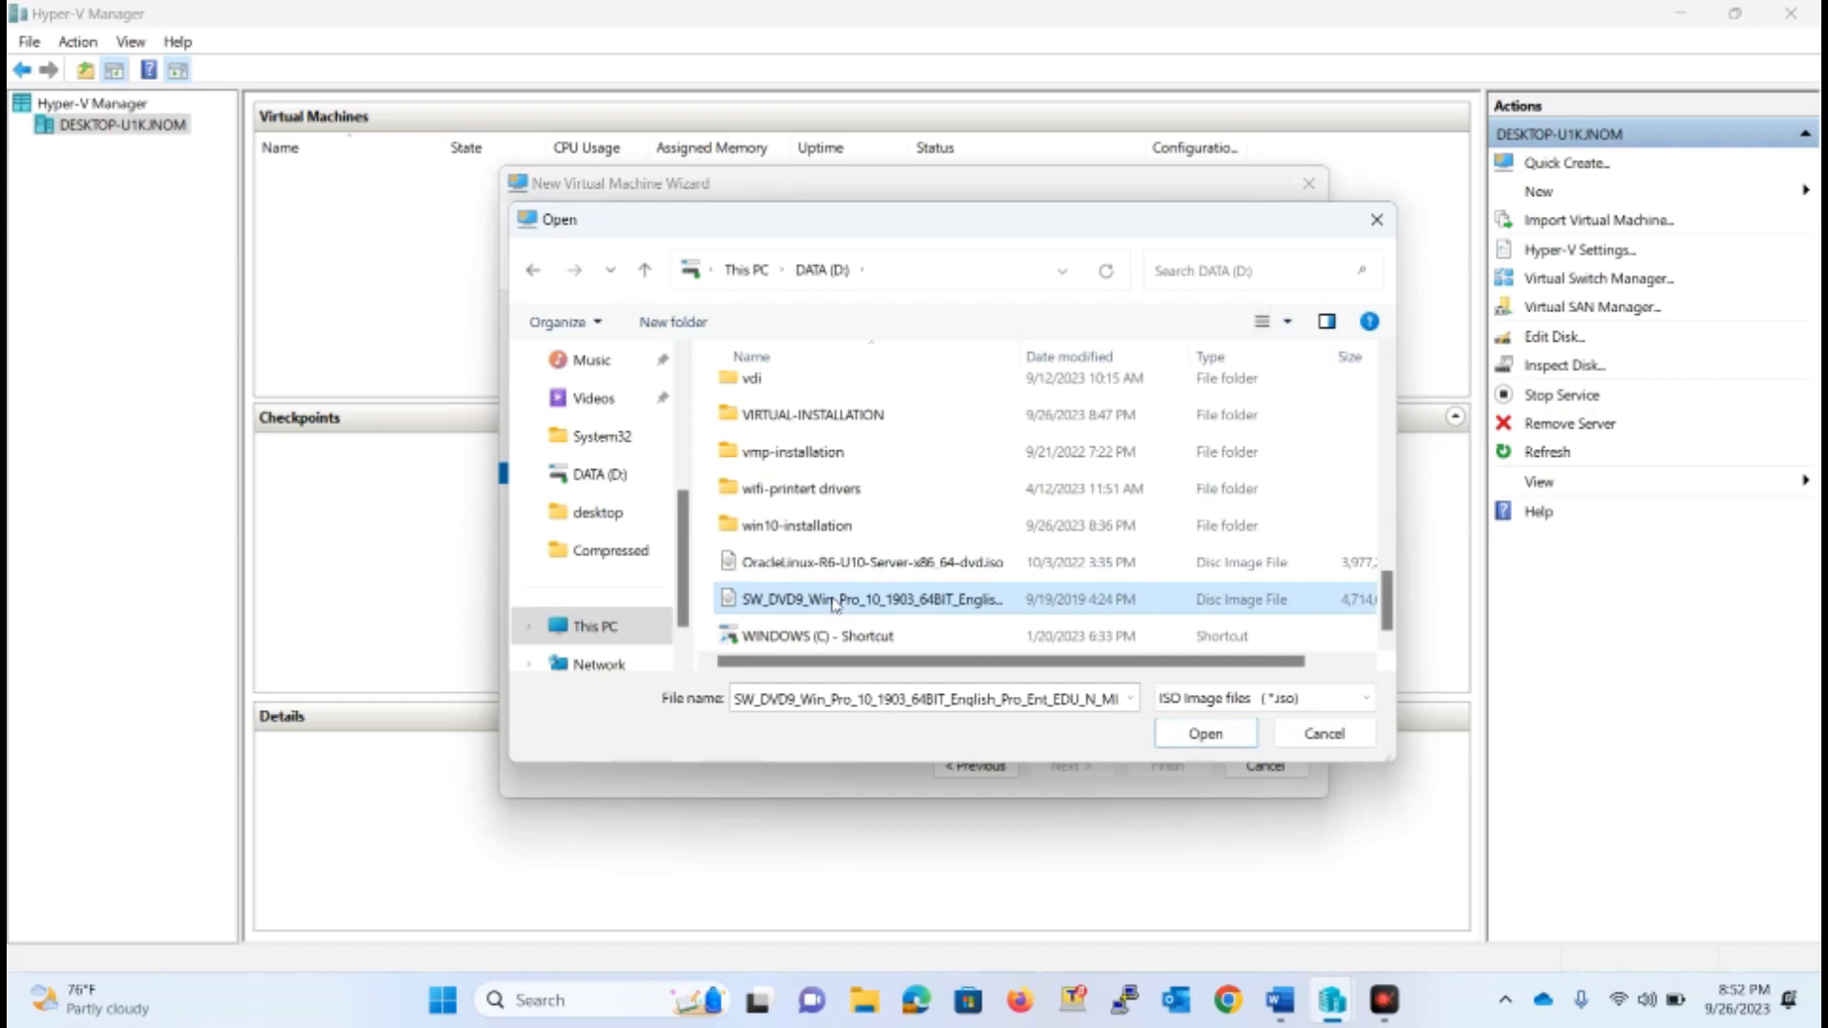
{"action": "left_click", "coordinate": [1207, 733]}
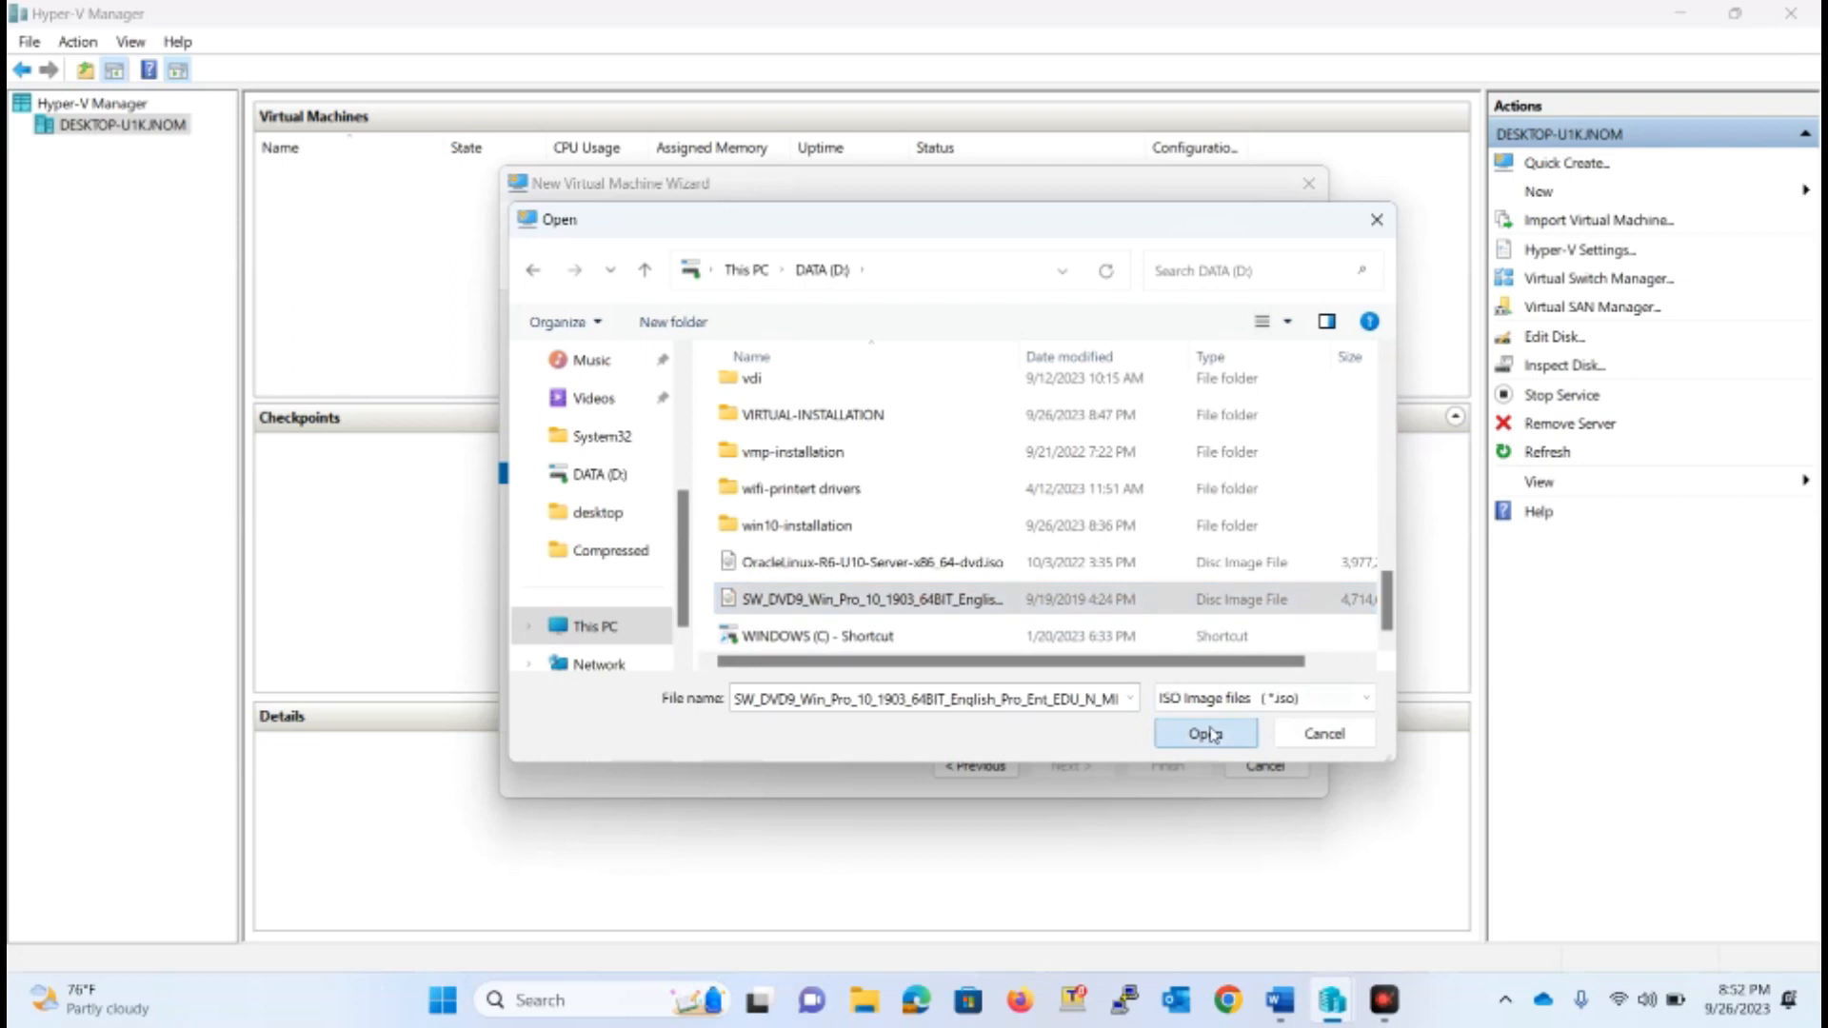
{"action": "left_click", "coordinate": [1071, 765]}
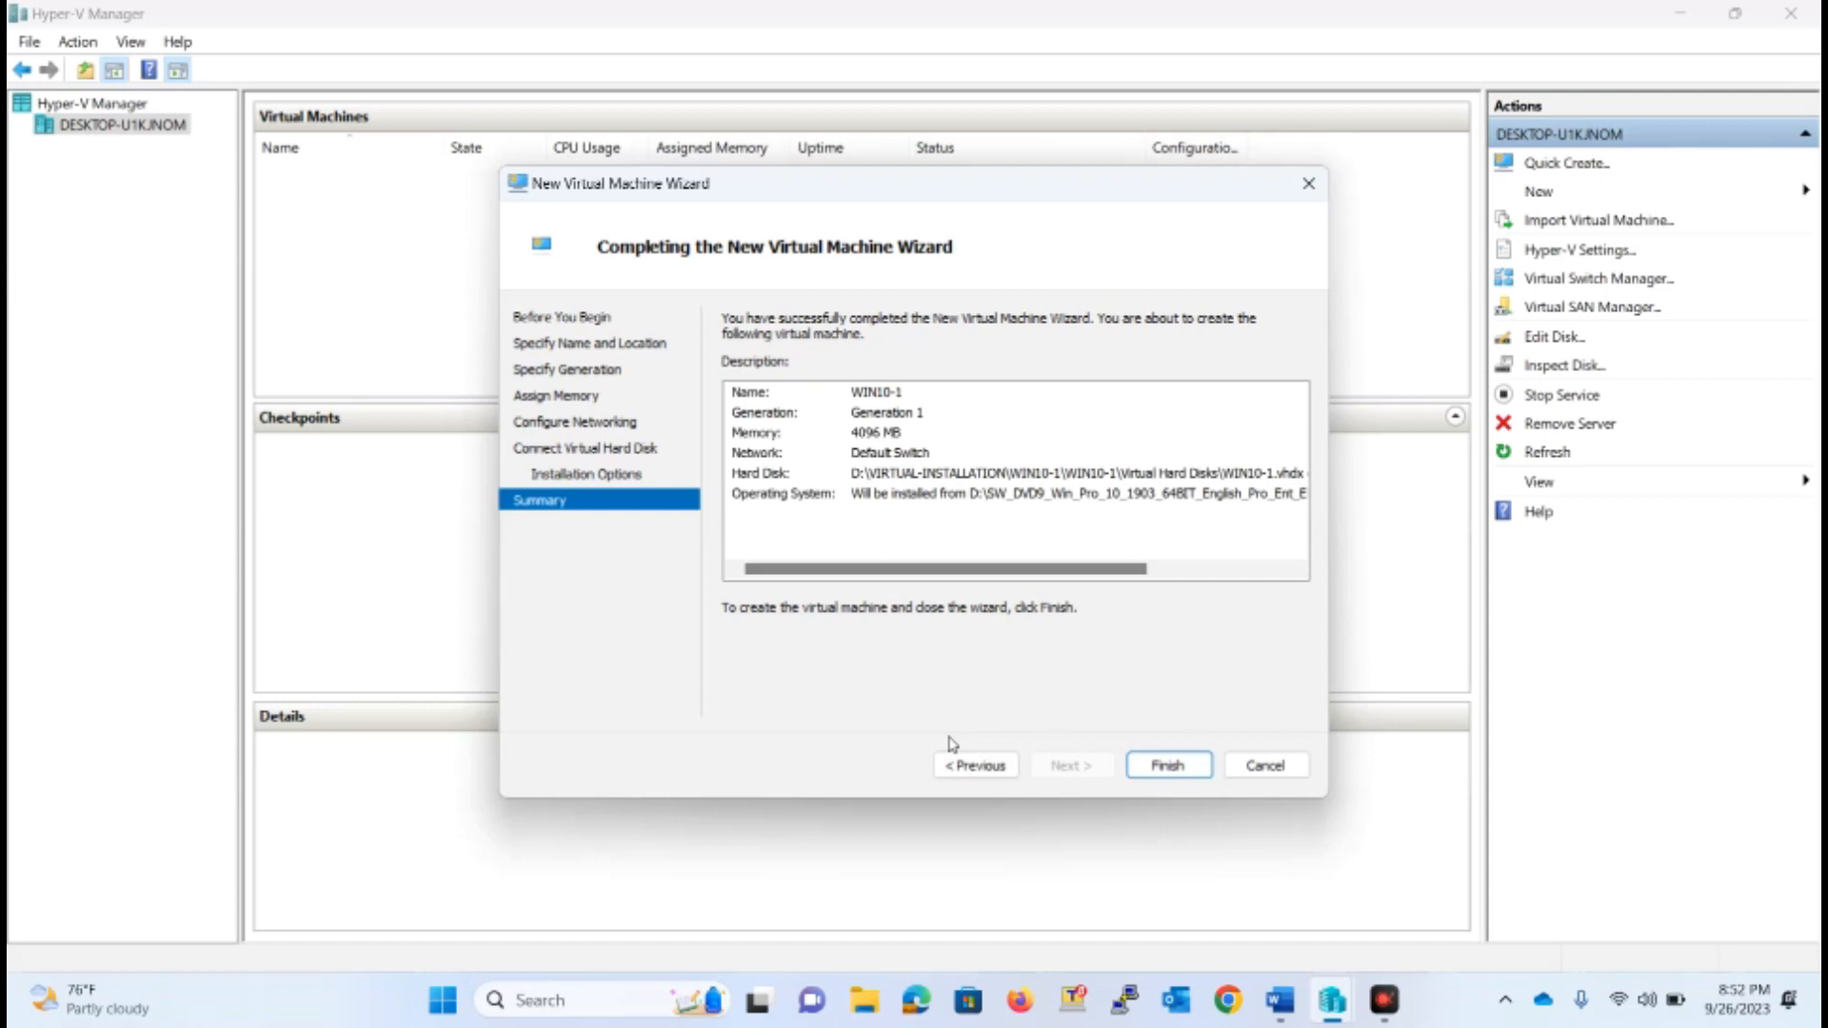
{"action": "left_click", "coordinate": [1169, 765]}
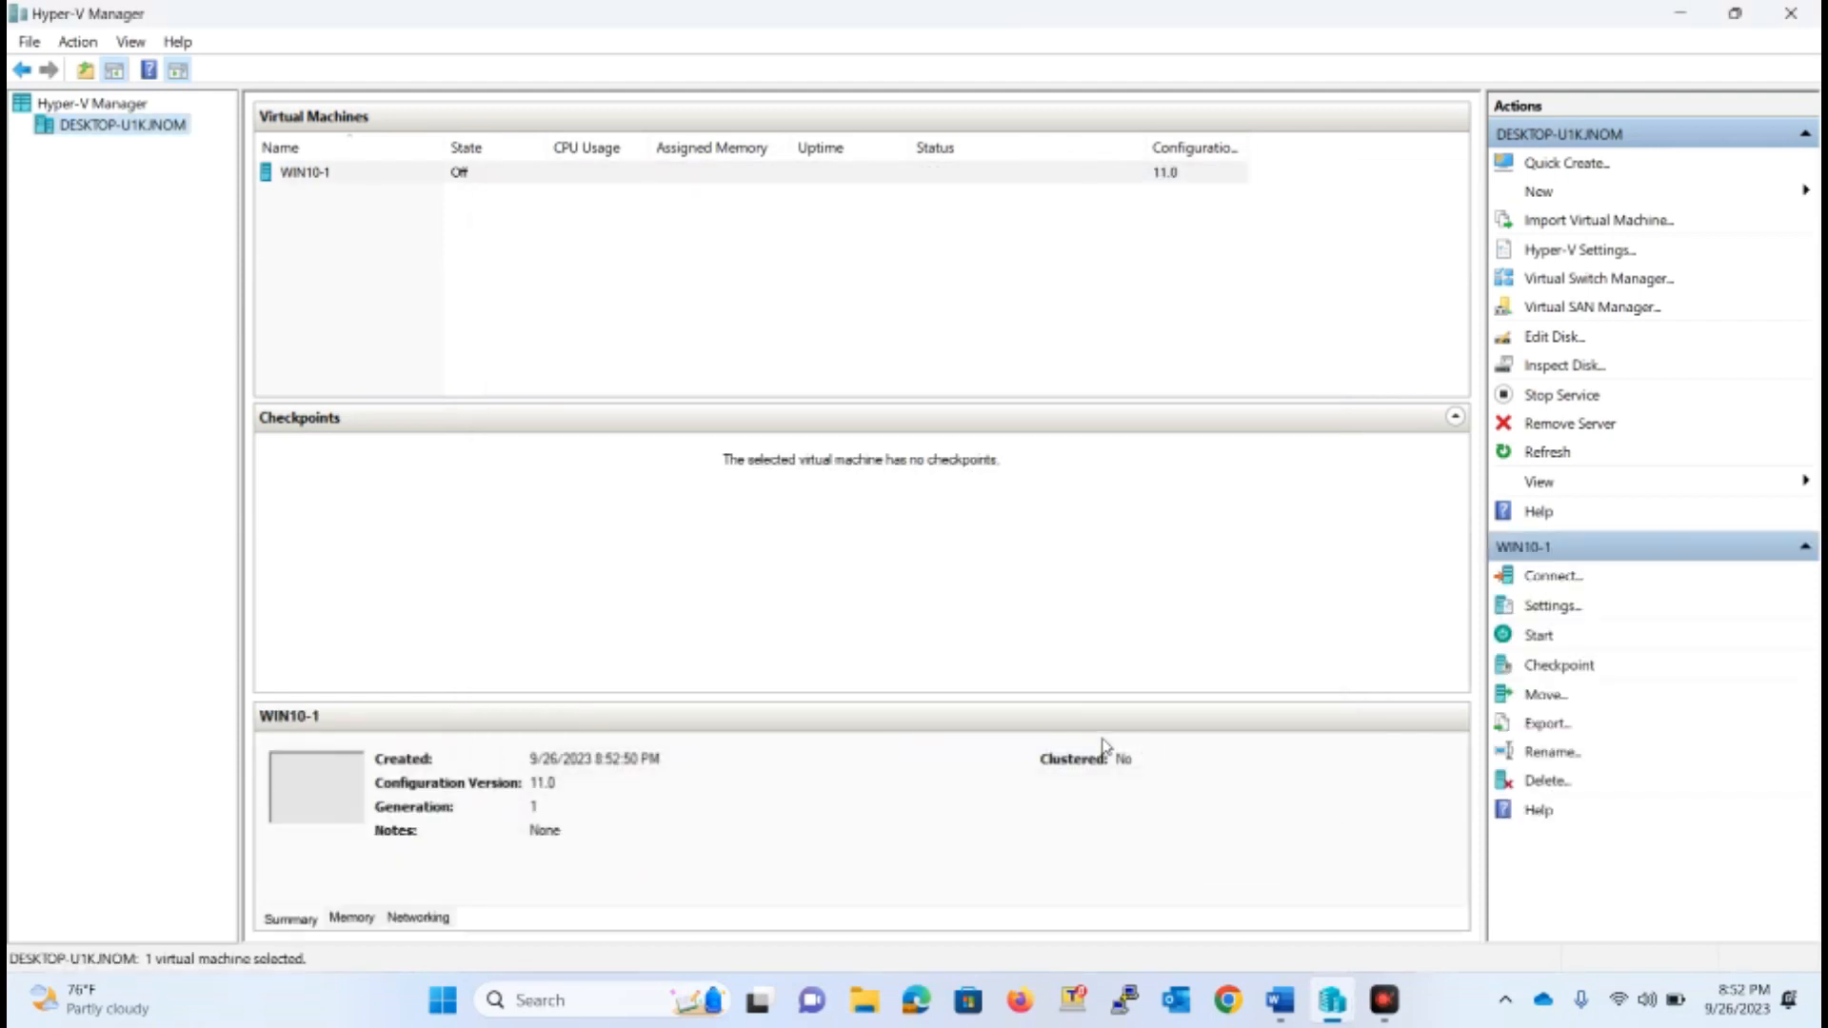
Connect to the WIN10-1 virtual machine, start it, and expand its window to full screen
{"action": "left_click", "coordinate": [329, 181]}
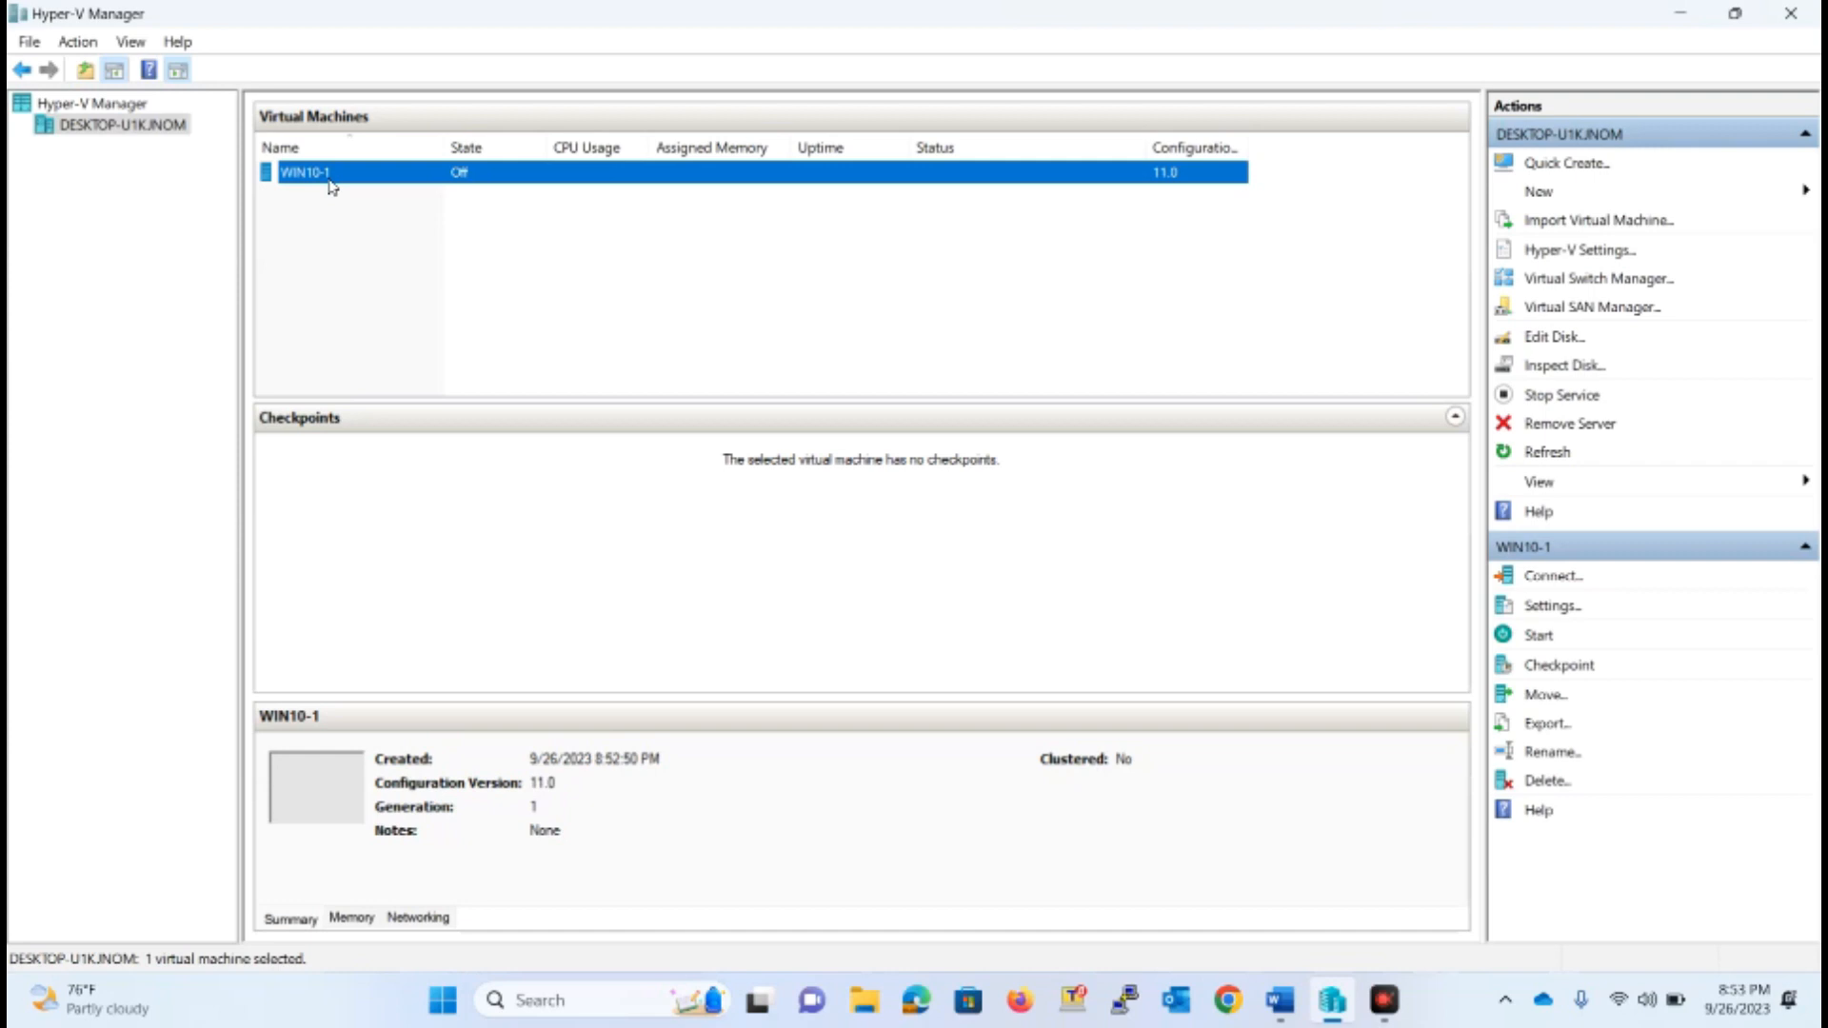
{"action": "right_click", "coordinate": [330, 184]}
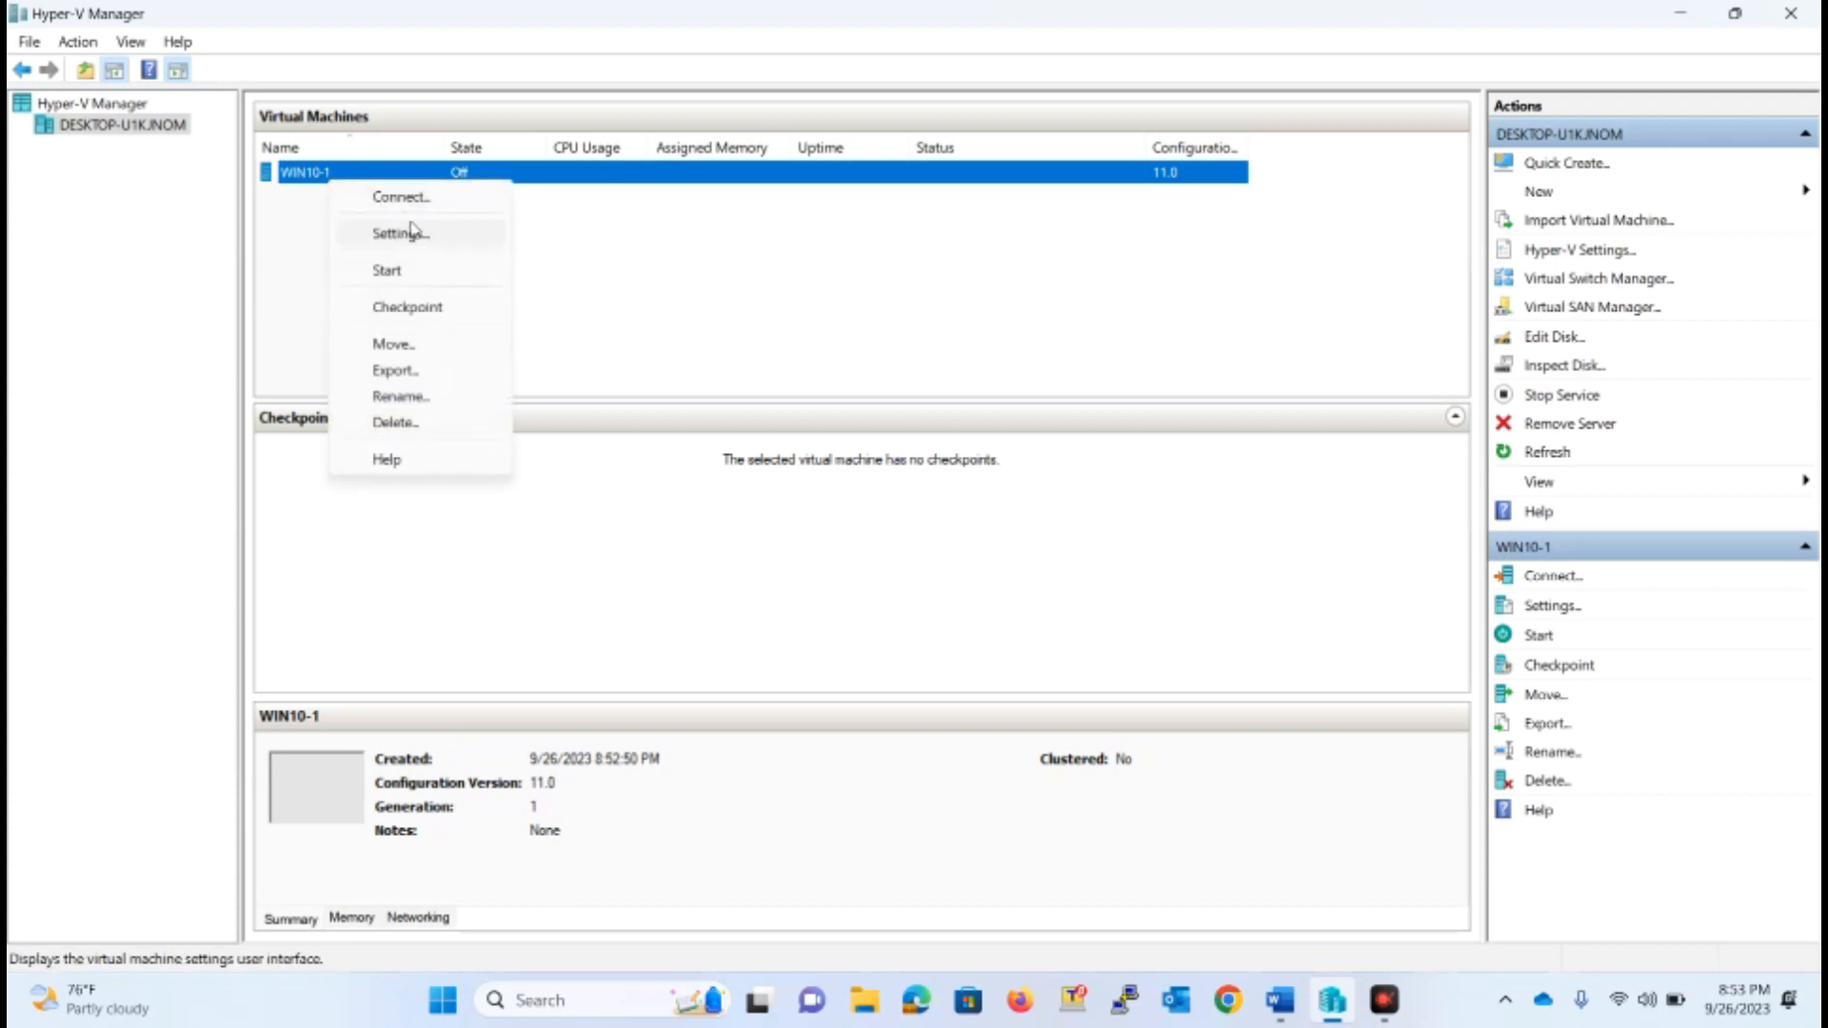
{"action": "left_click", "coordinate": [413, 199]}
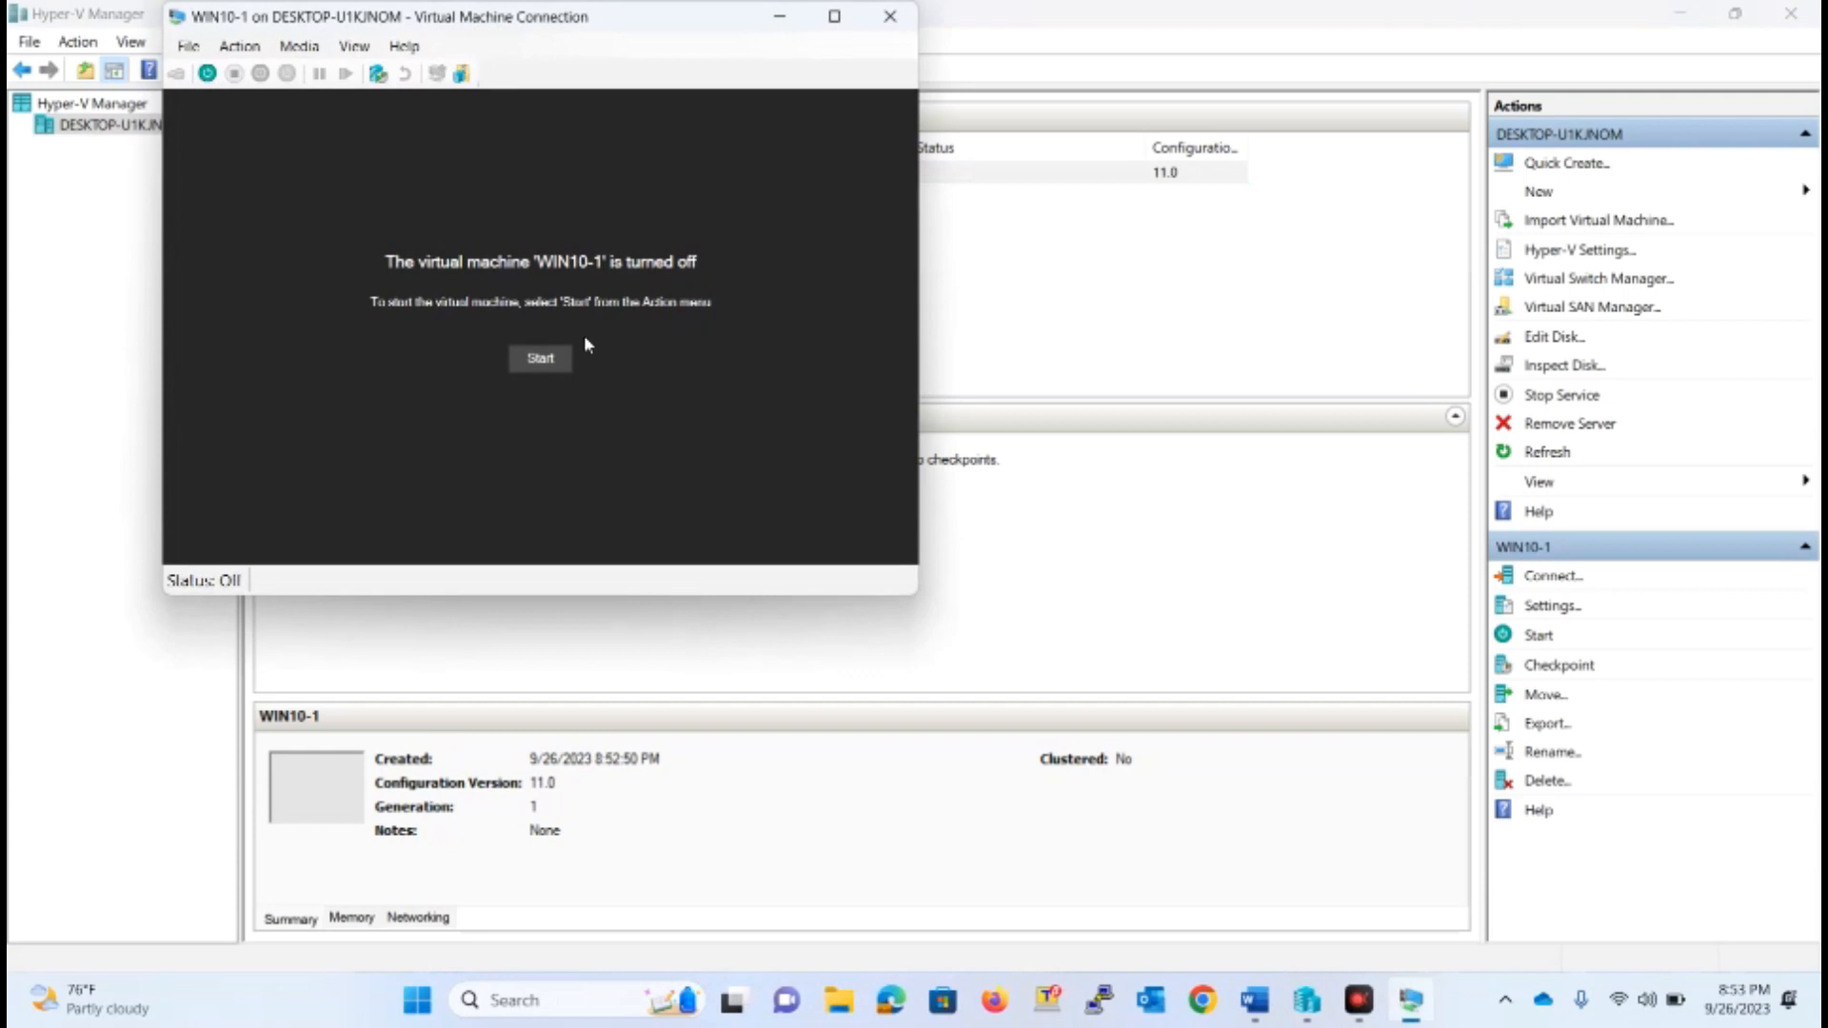
{"action": "left_click", "coordinate": [539, 358]}
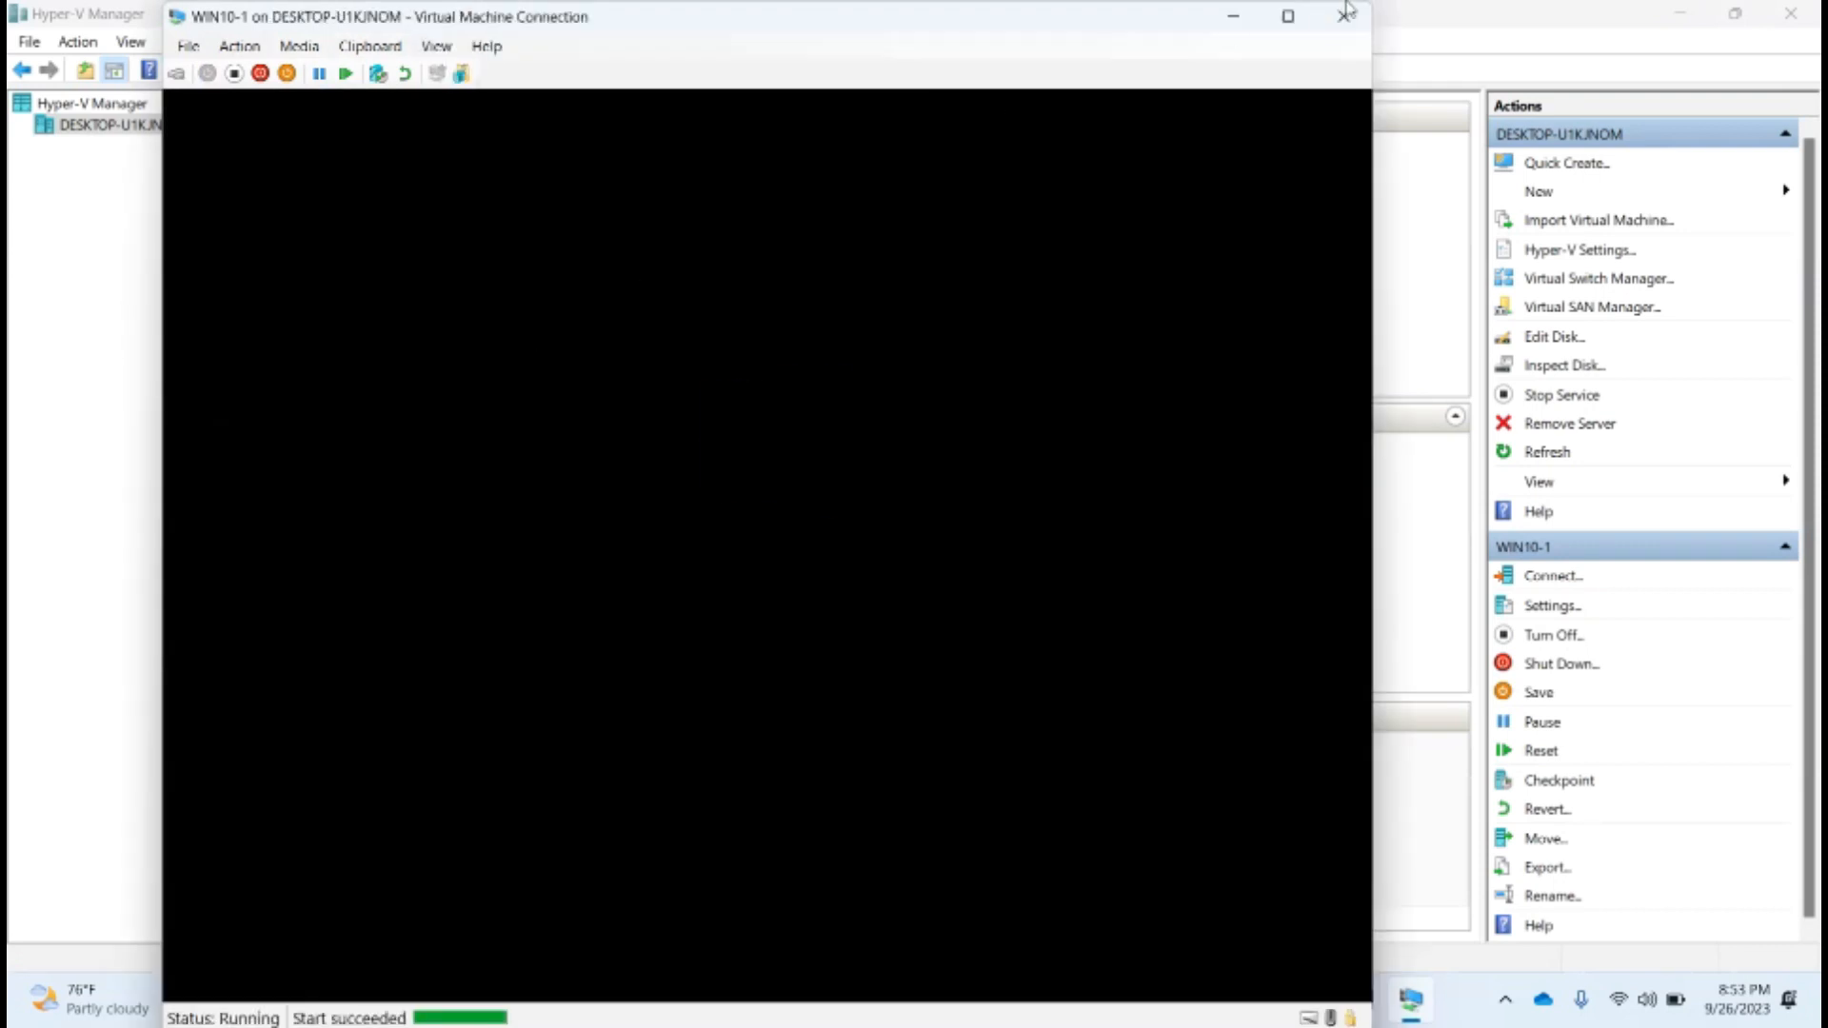
{"action": "left_click", "coordinate": [1288, 16]}
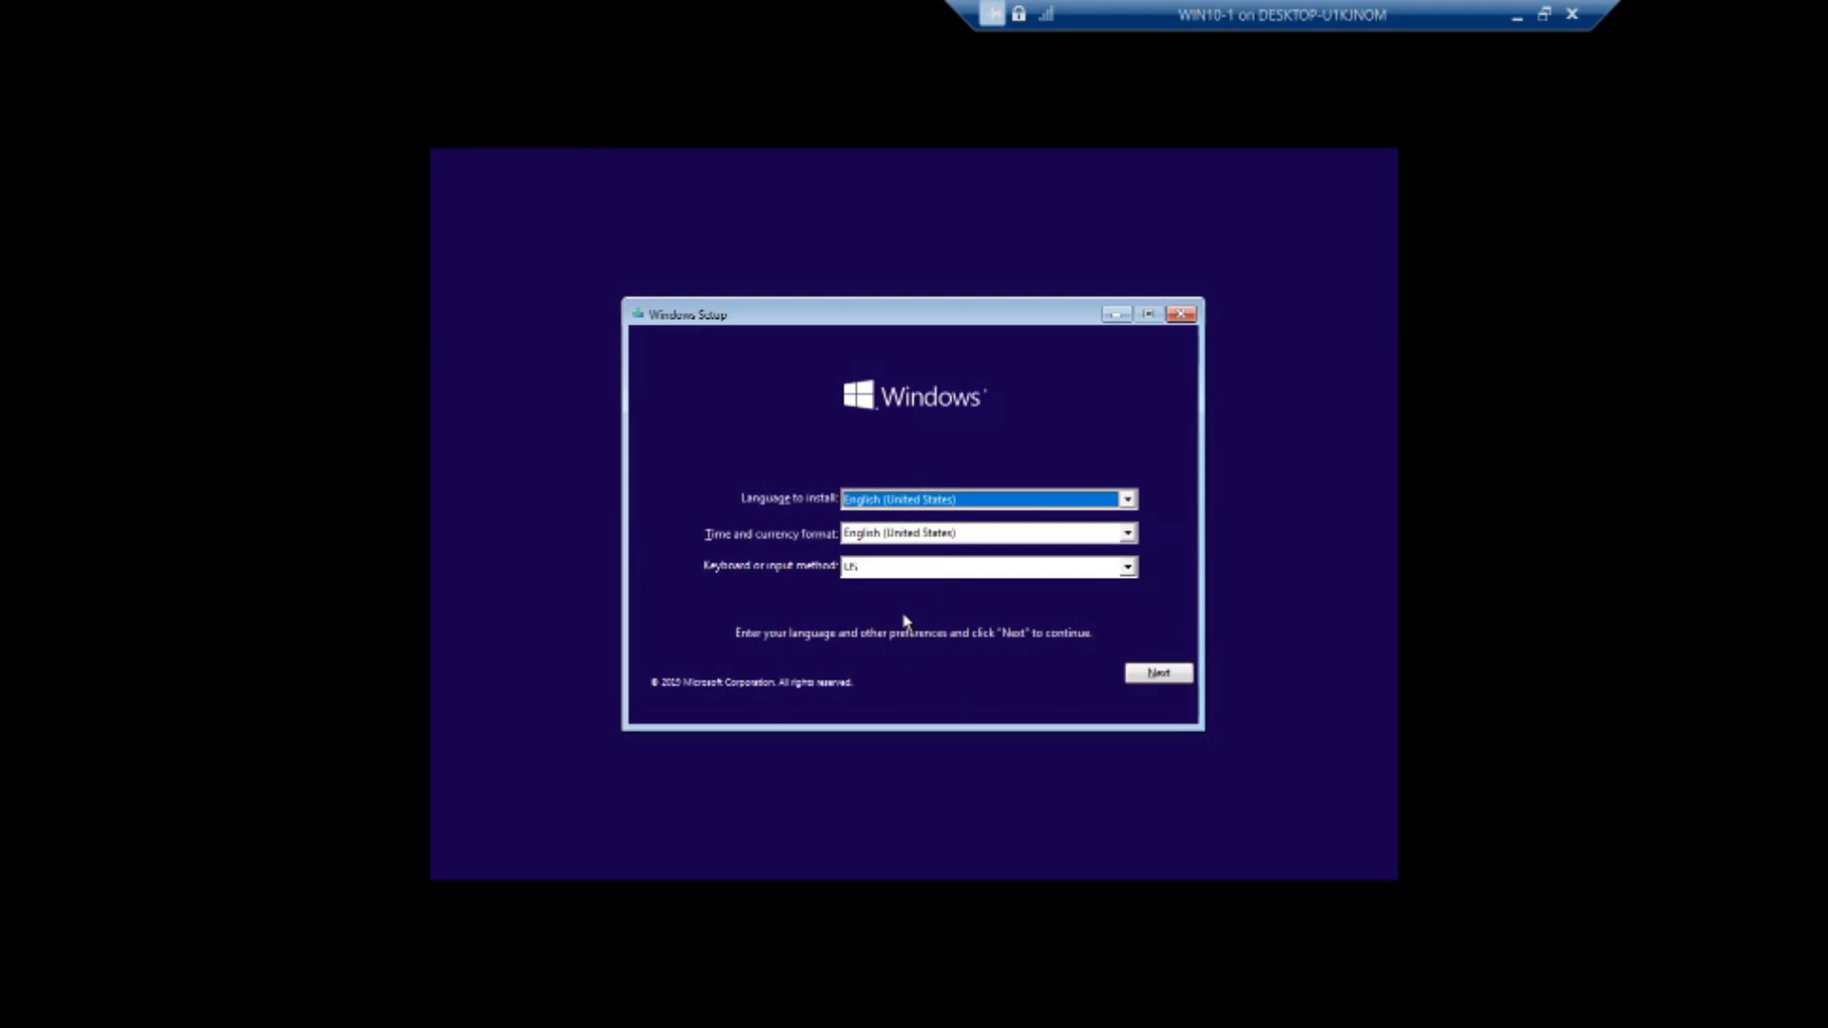
Begin installing Windows 10 Education with English (United States) as language and format and the US keyboard
{"action": "left_click", "coordinate": [1162, 673]}
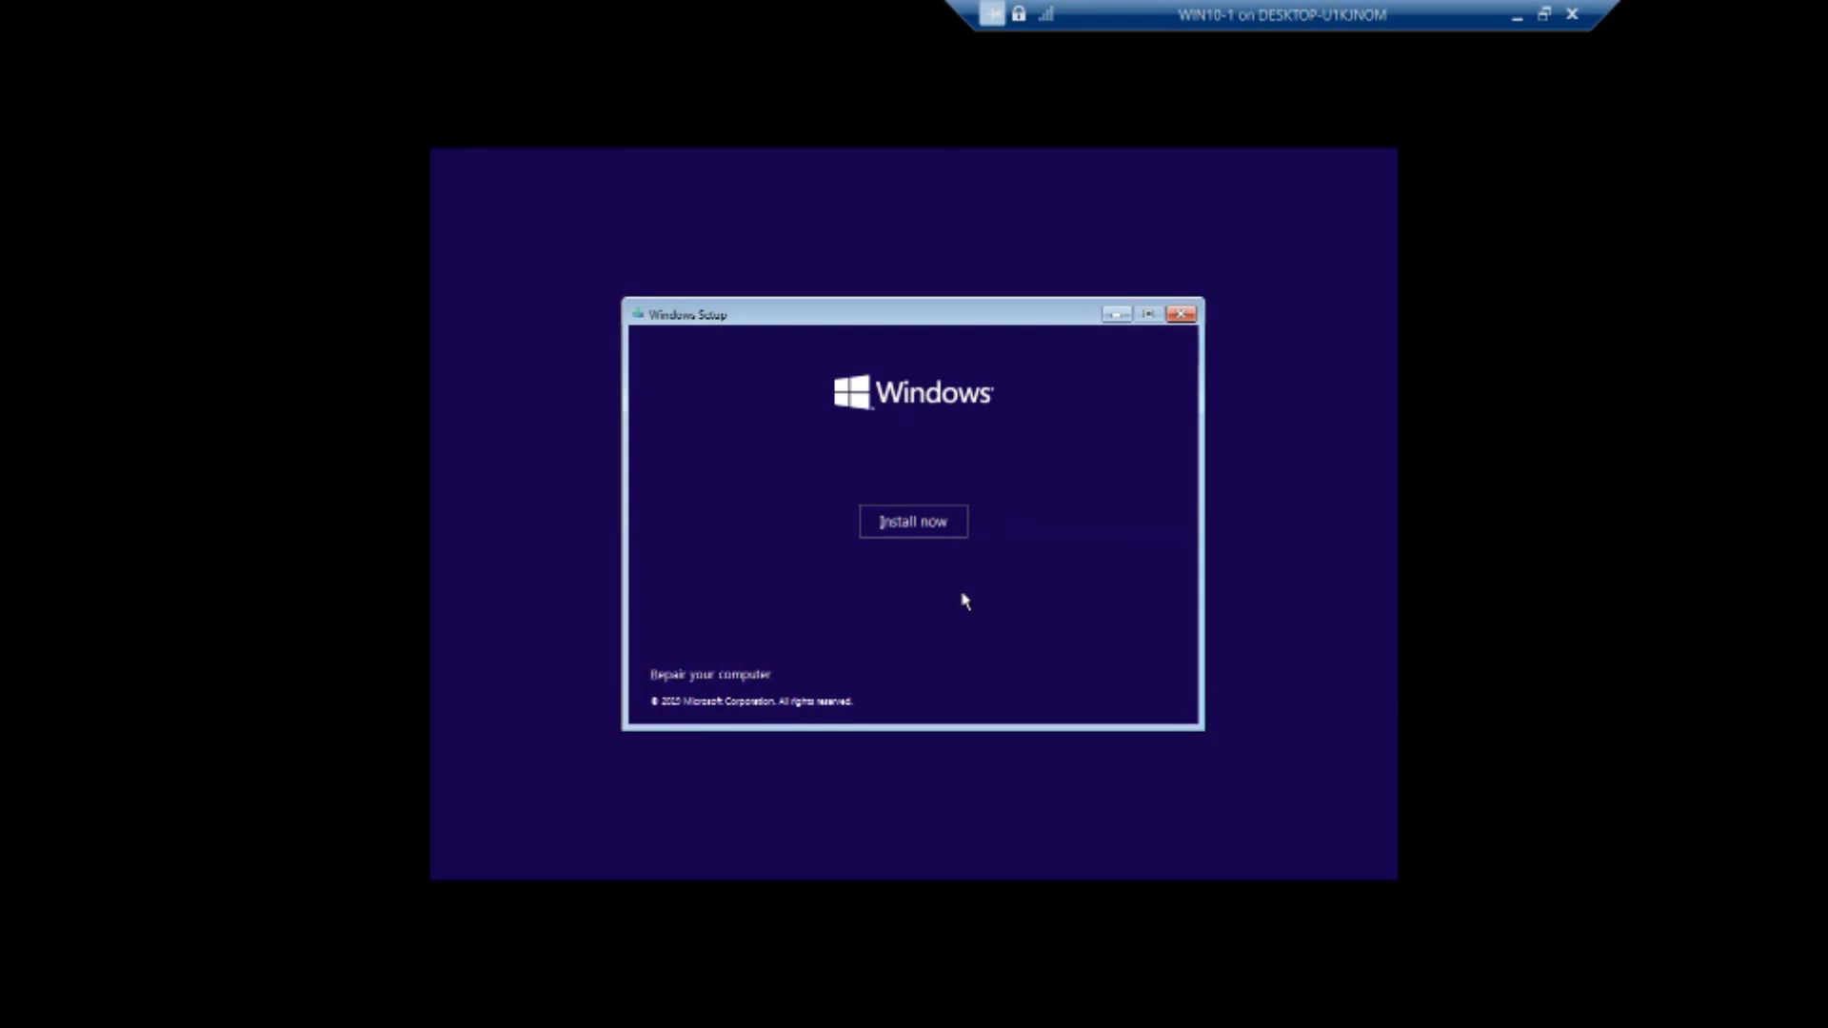
{"action": "left_click", "coordinate": [930, 536]}
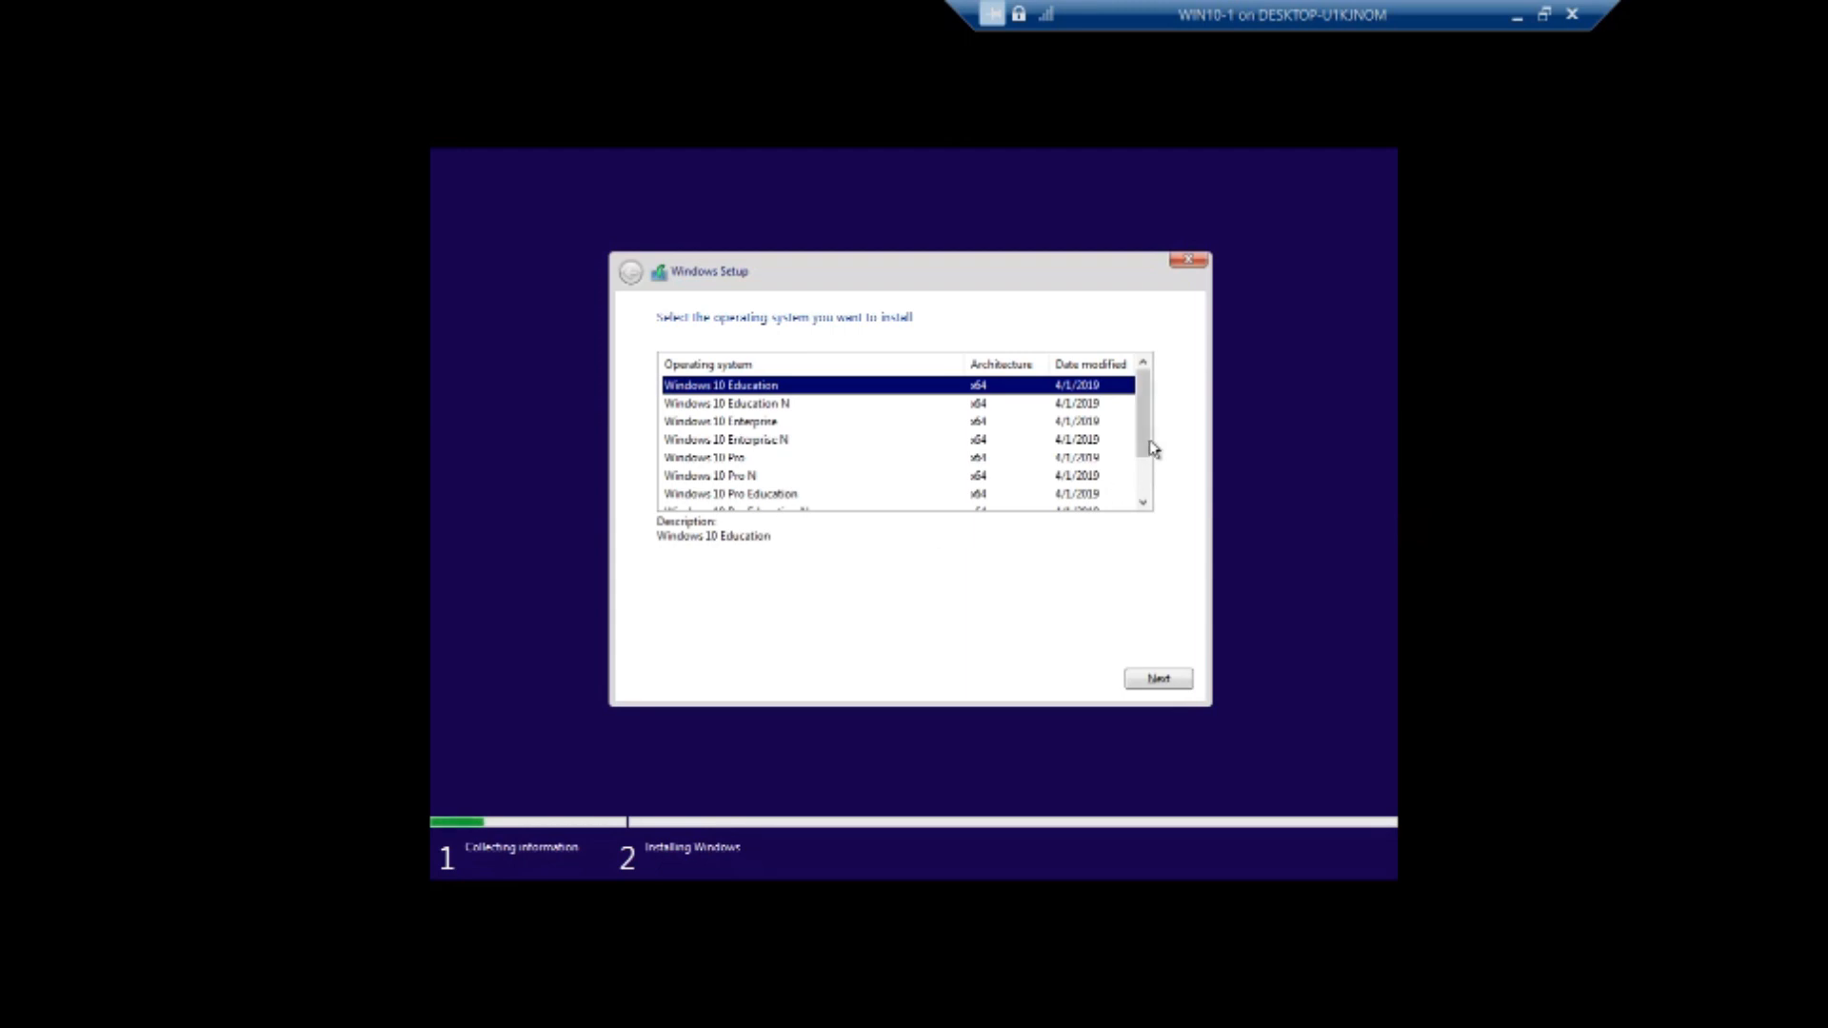
{"action": "left_click_drag", "start_coordinate": [1145, 415], "coordinate": [1118, 363]}
{"action": "left_click", "coordinate": [1170, 680]}
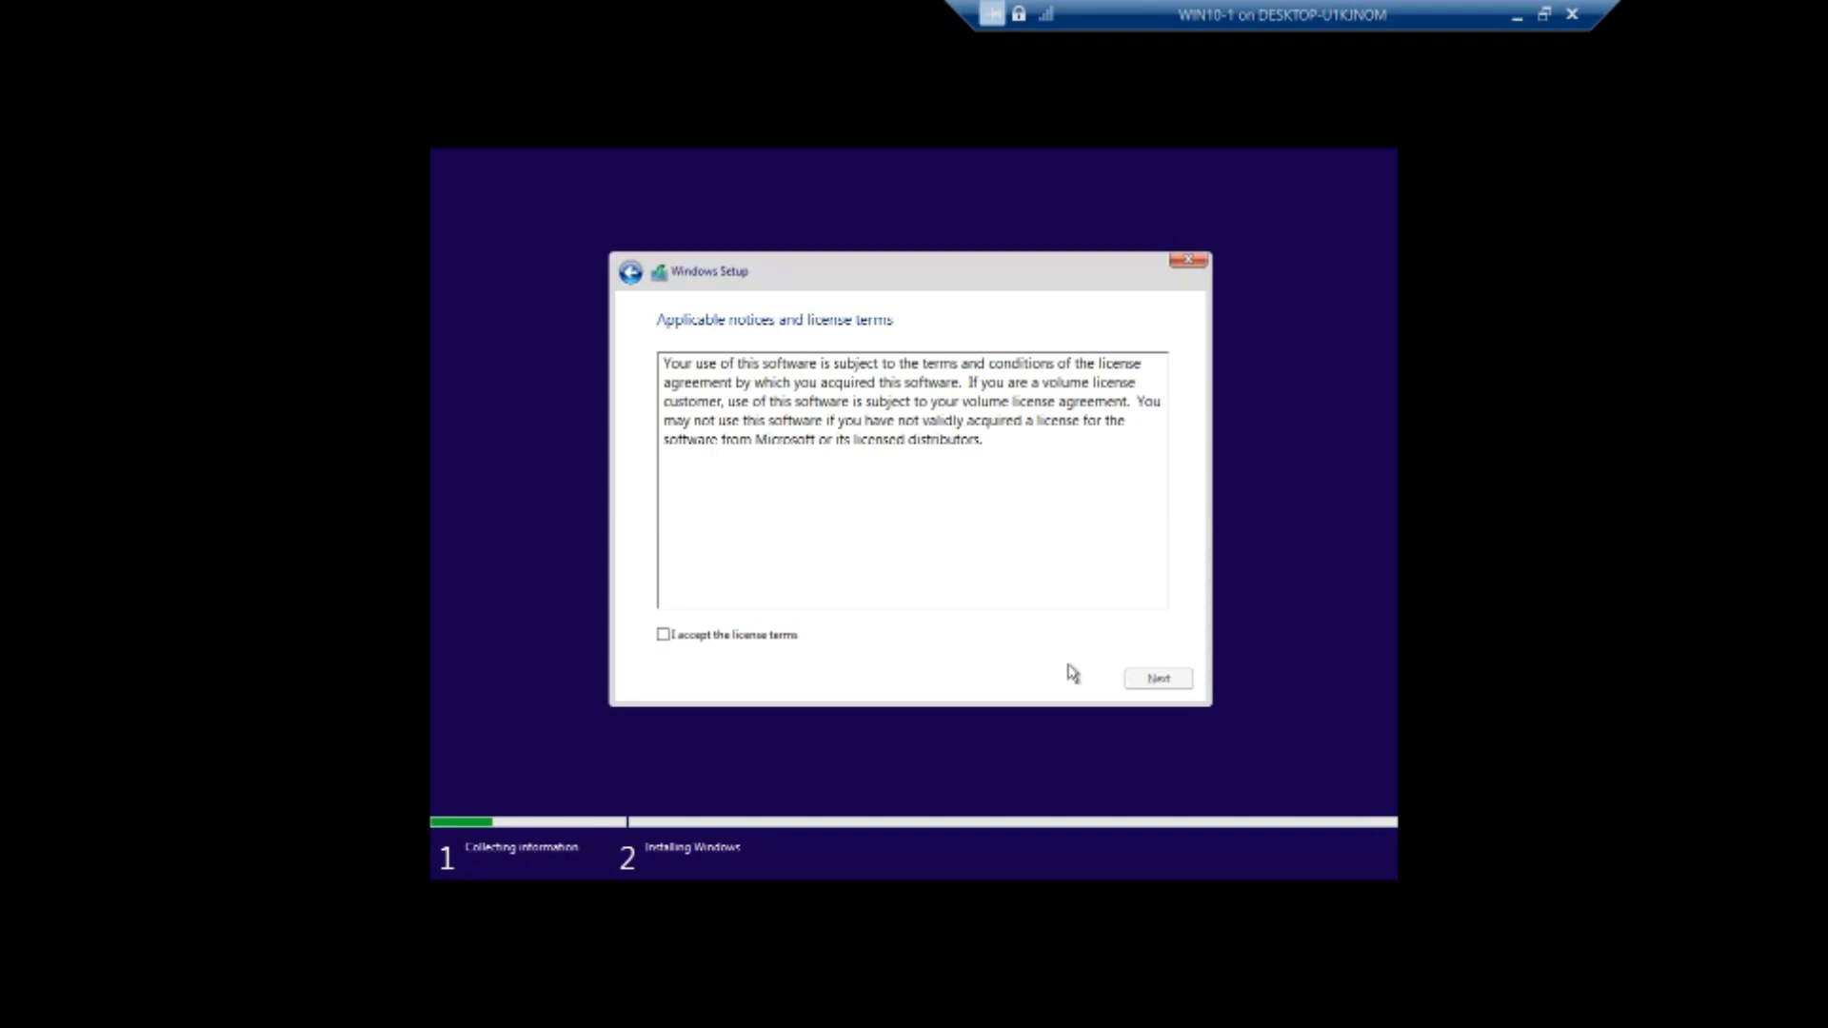
Accept the Windows license terms and choose the custom installation of Windows only
{"action": "left_click", "coordinate": [744, 641]}
{"action": "left_click", "coordinate": [1158, 678]}
{"action": "left_click", "coordinate": [1156, 679]}
{"action": "left_click", "coordinate": [746, 646]}
{"action": "left_click", "coordinate": [1159, 678]}
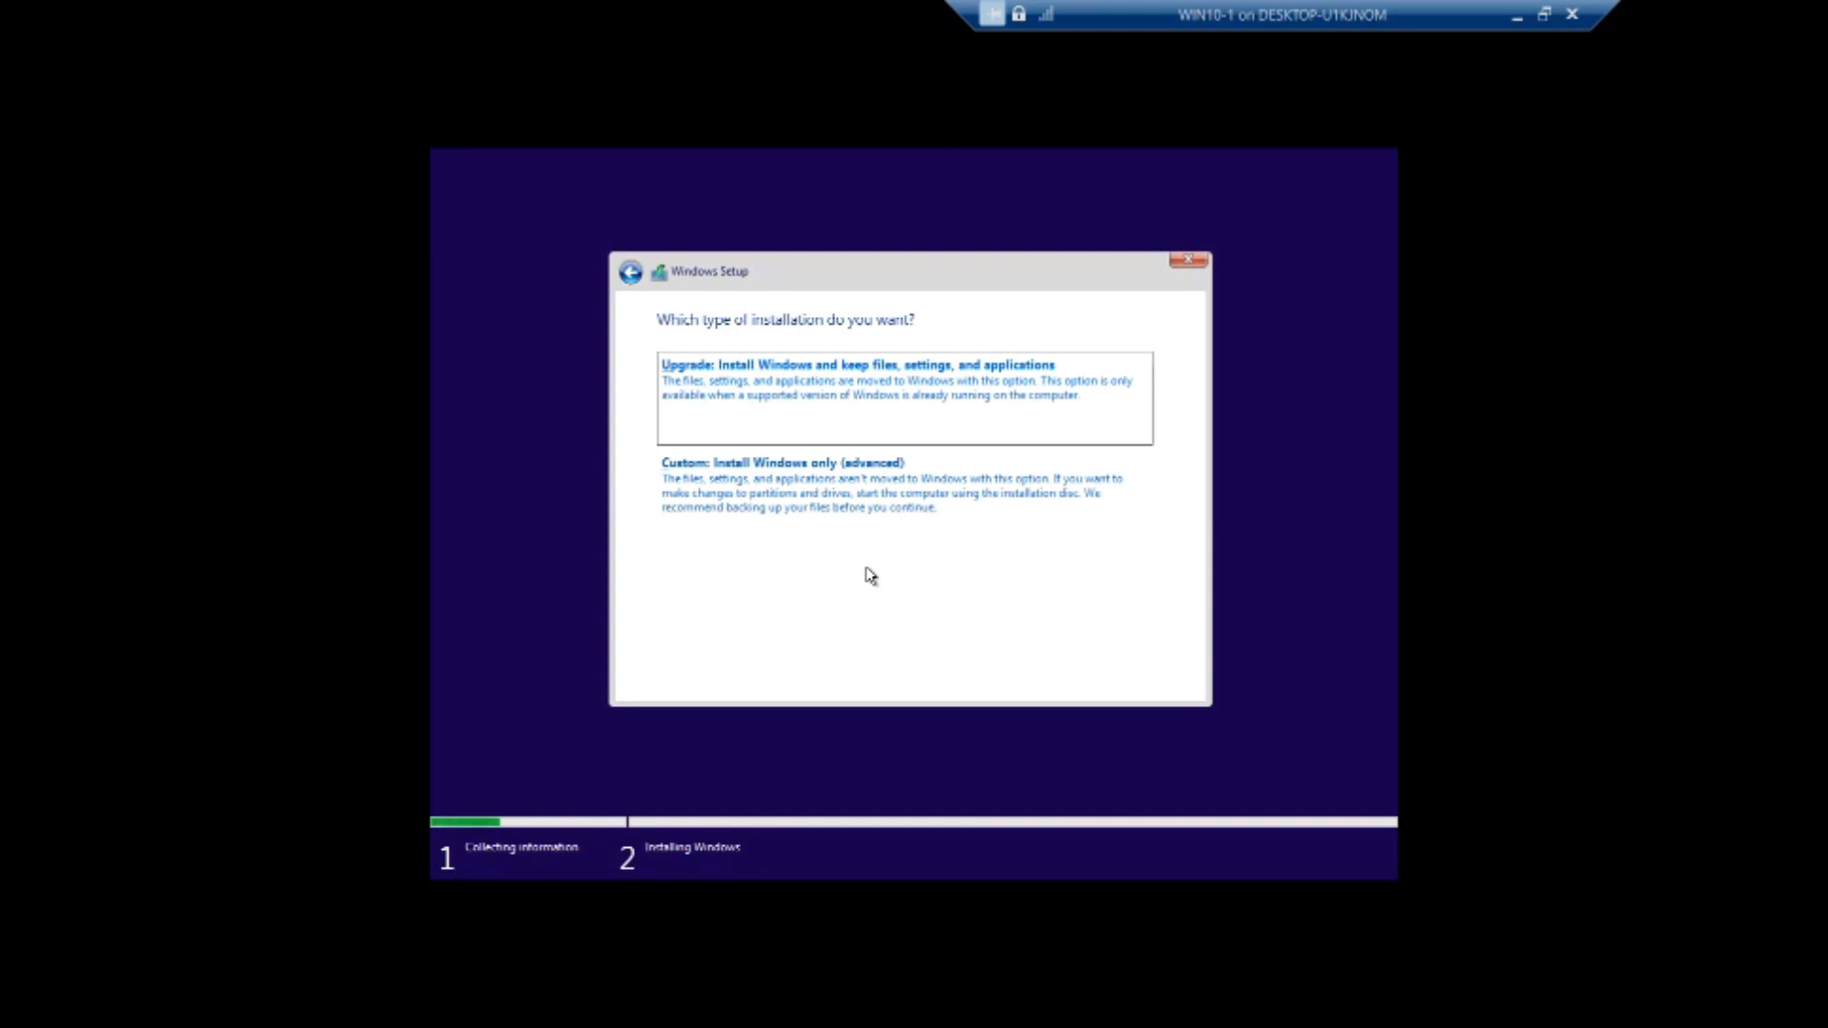
{"action": "left_click", "coordinate": [774, 493]}
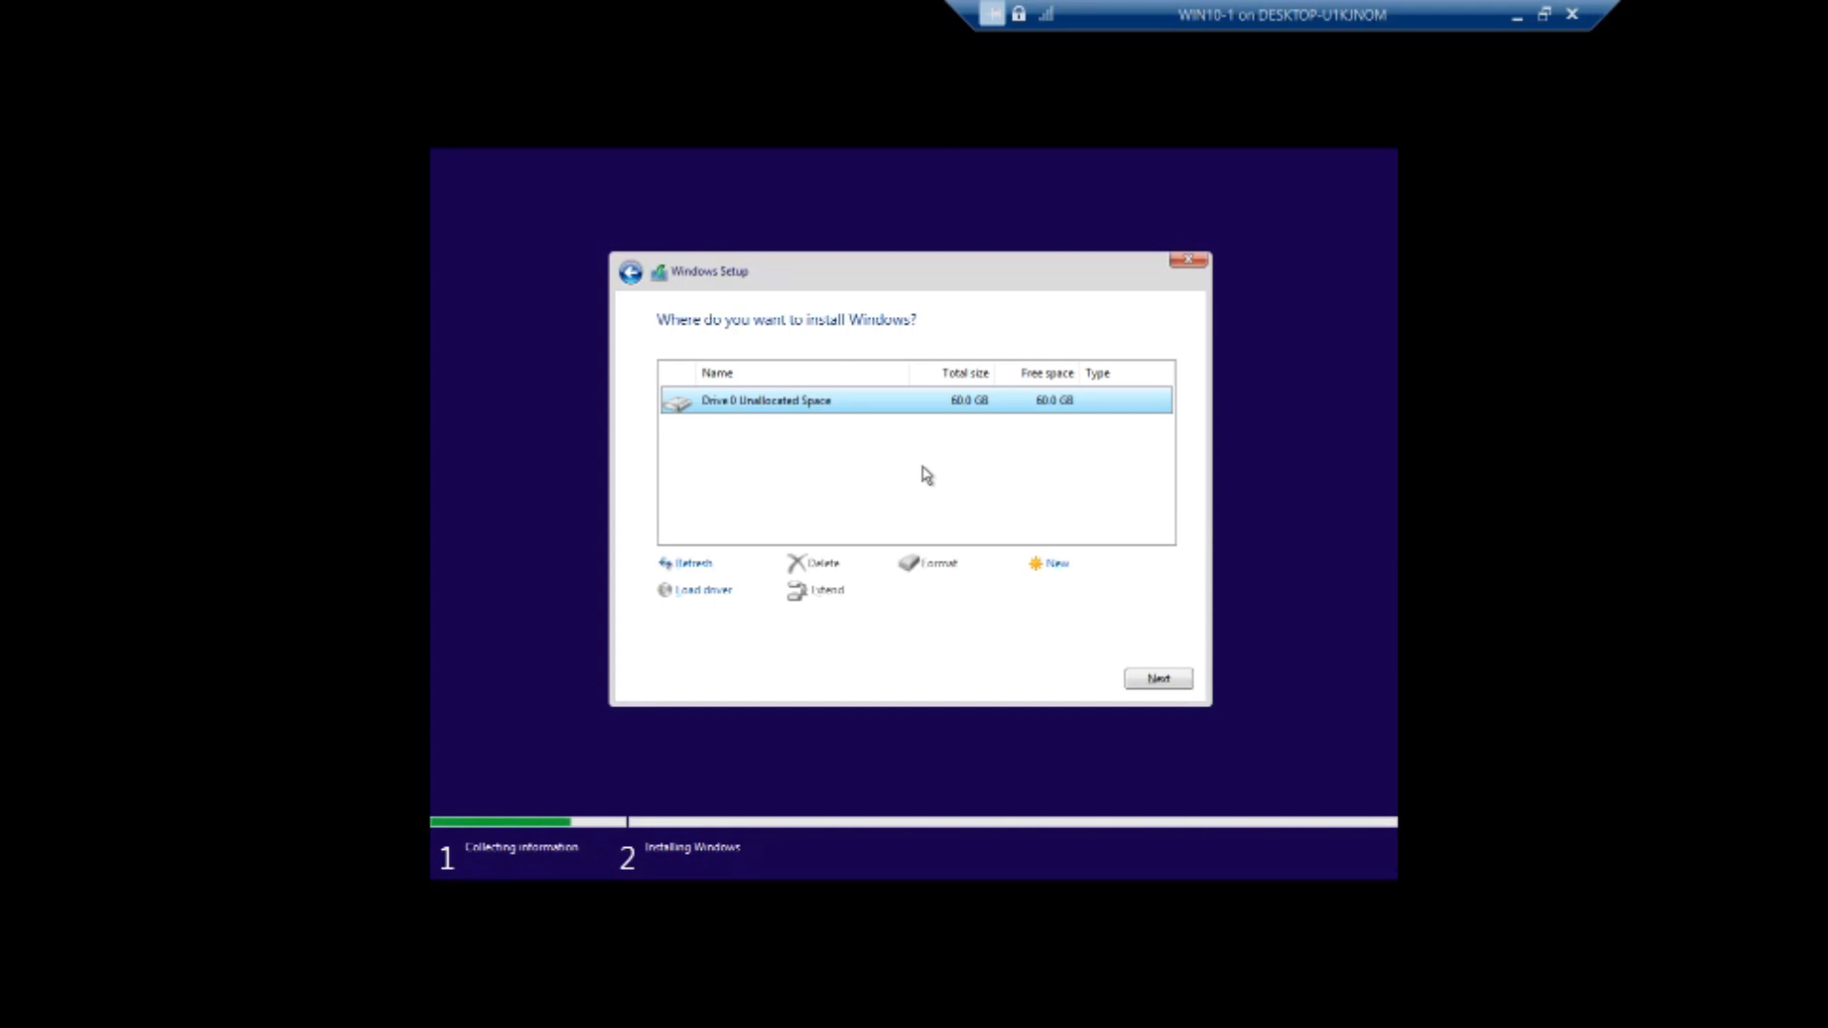
Create a primary partition from all of Drive 0's unallocated space, install Windows on it, and minimize the virtual machine window
{"action": "left_click", "coordinate": [1053, 566]}
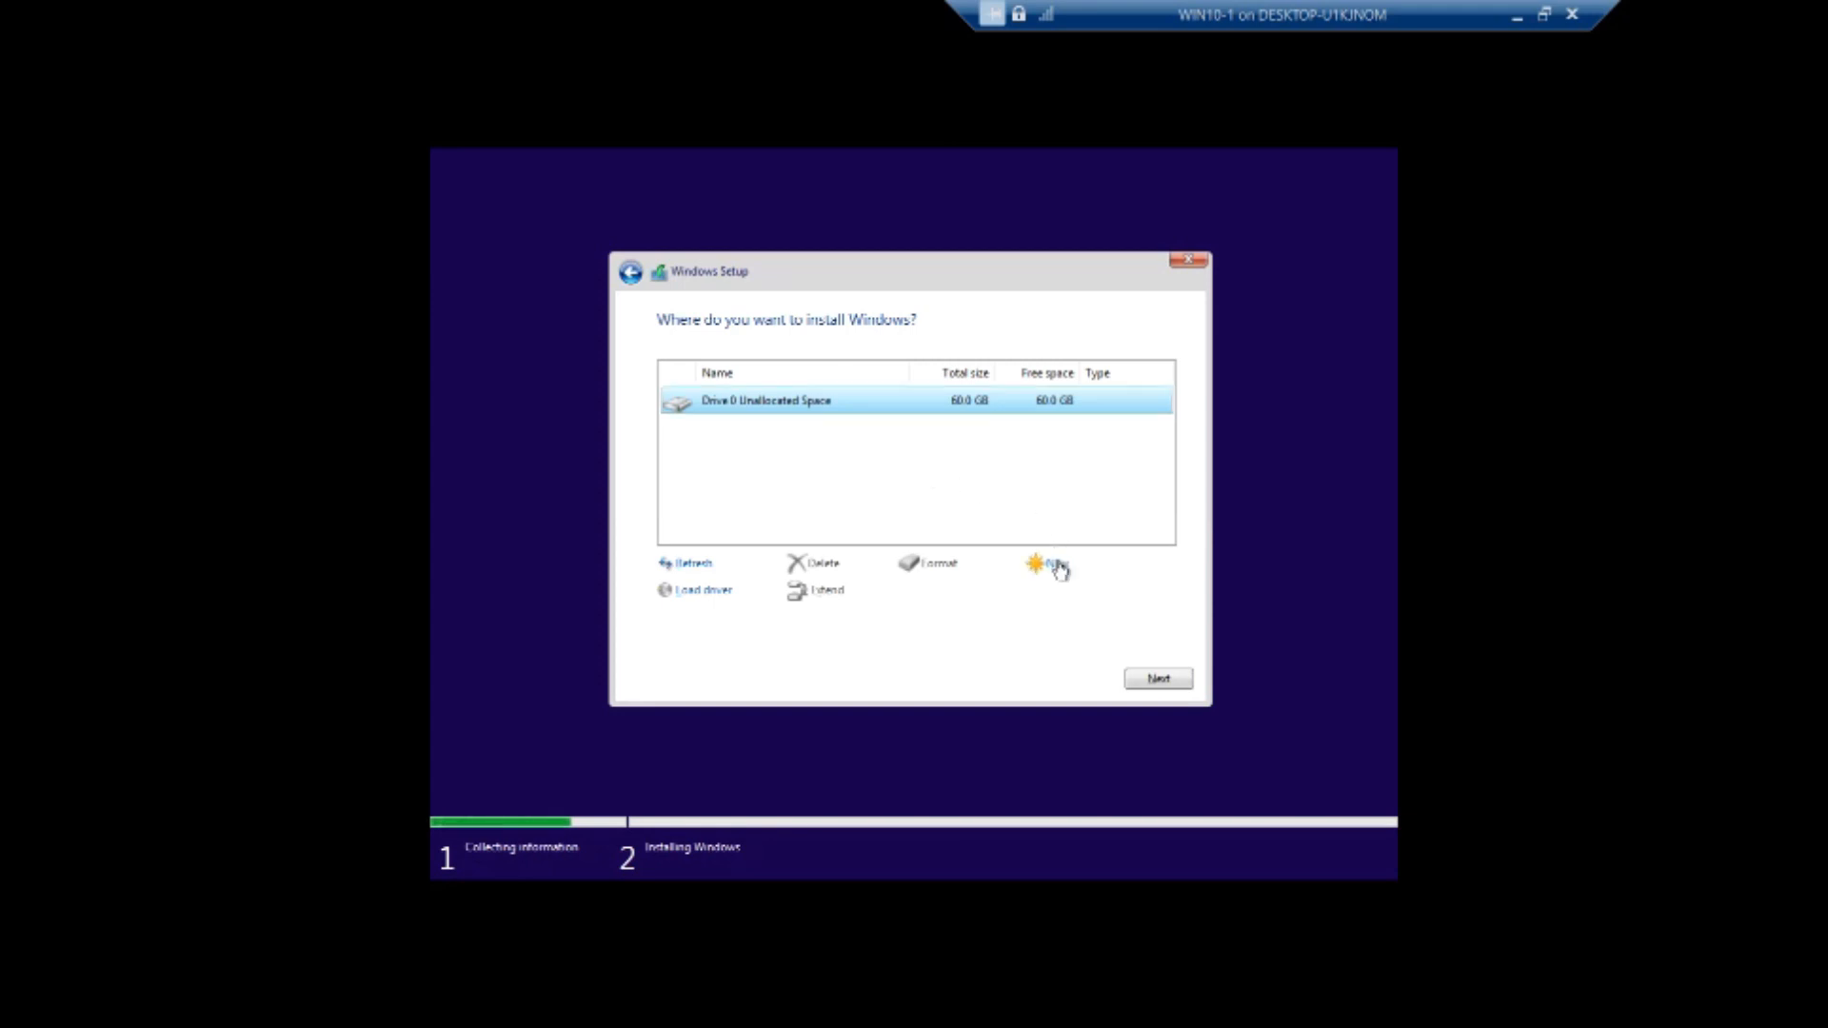
{"action": "left_click", "coordinate": [1103, 593]}
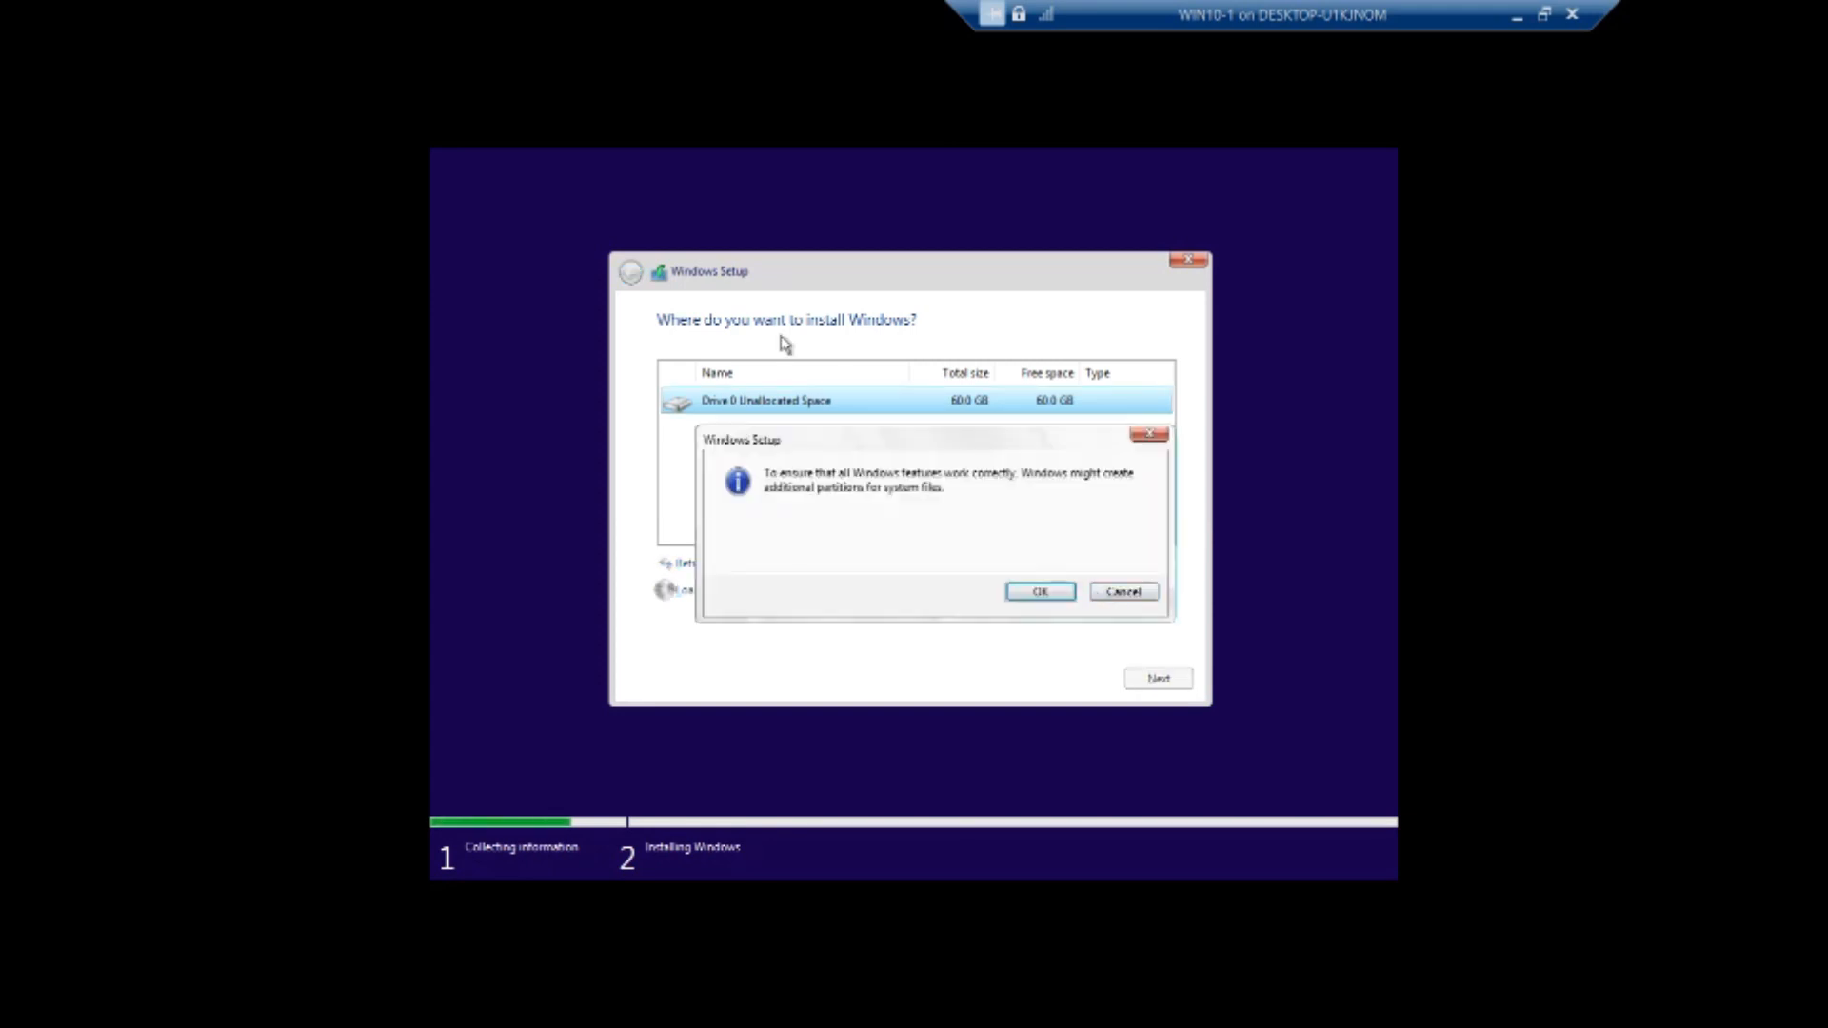
{"action": "left_click", "coordinate": [1042, 591]}
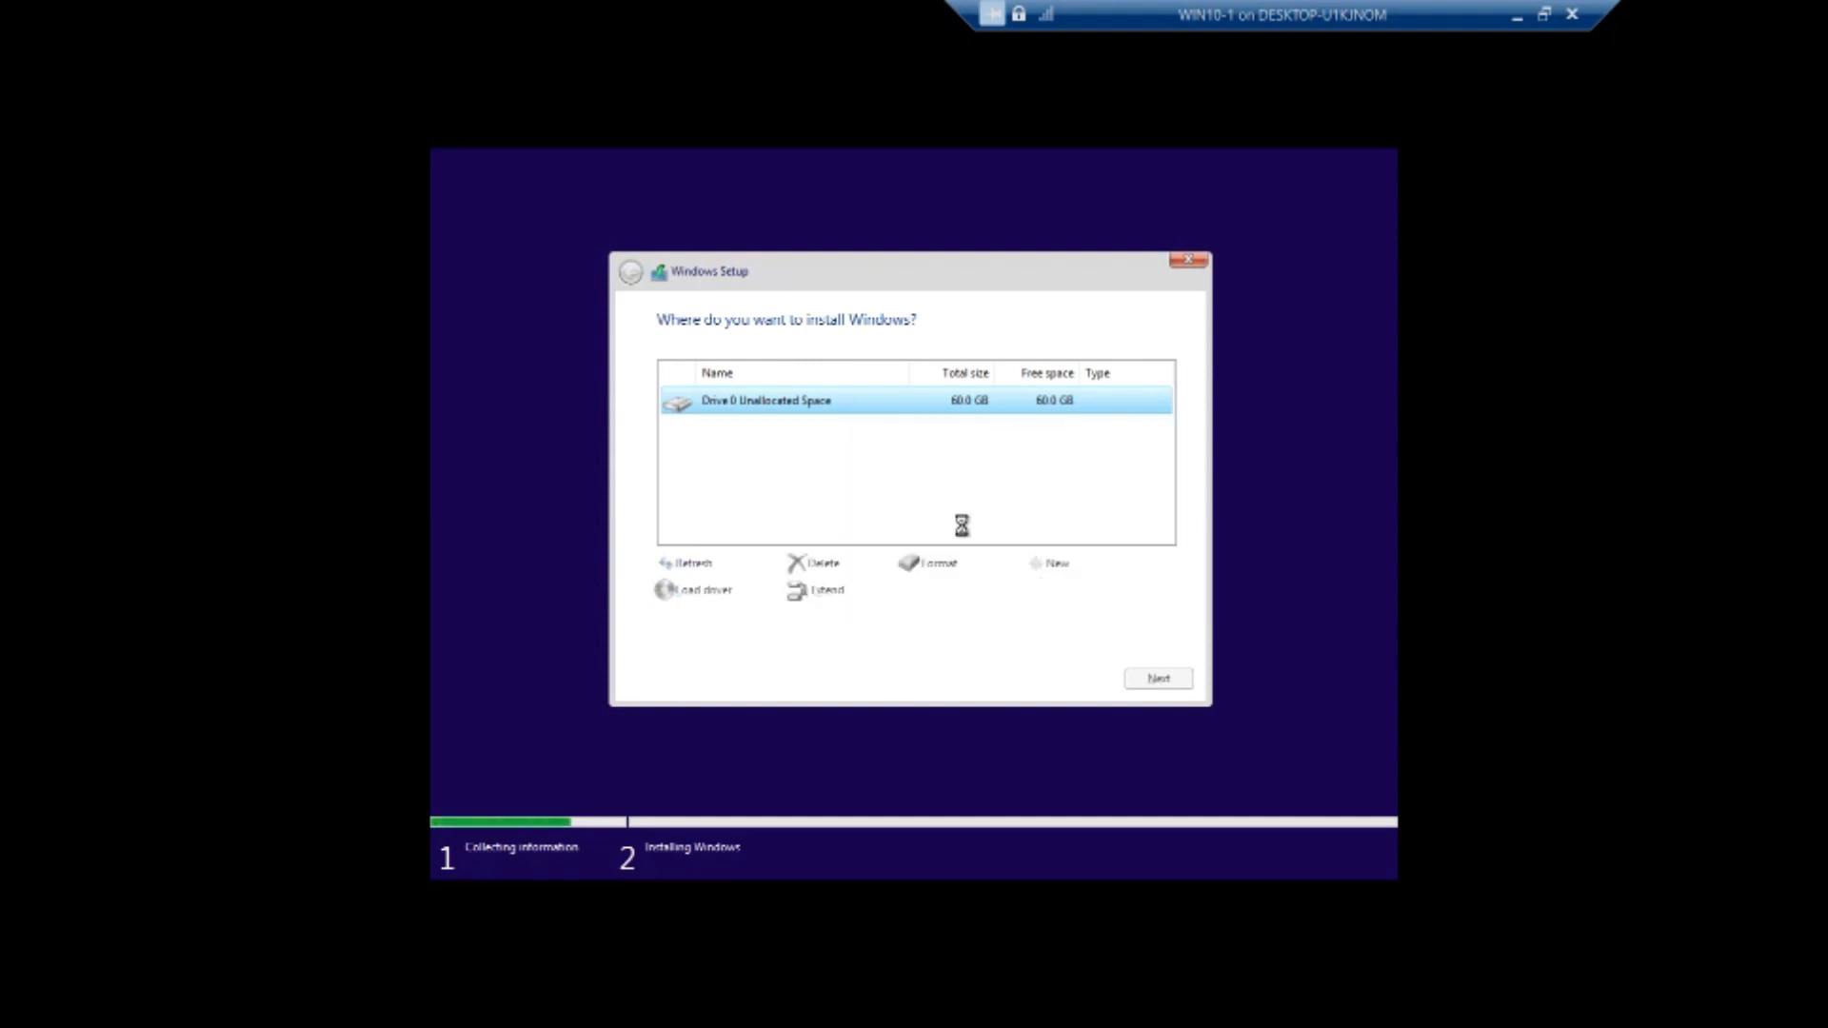
{"action": "left_click", "coordinate": [1158, 677]}
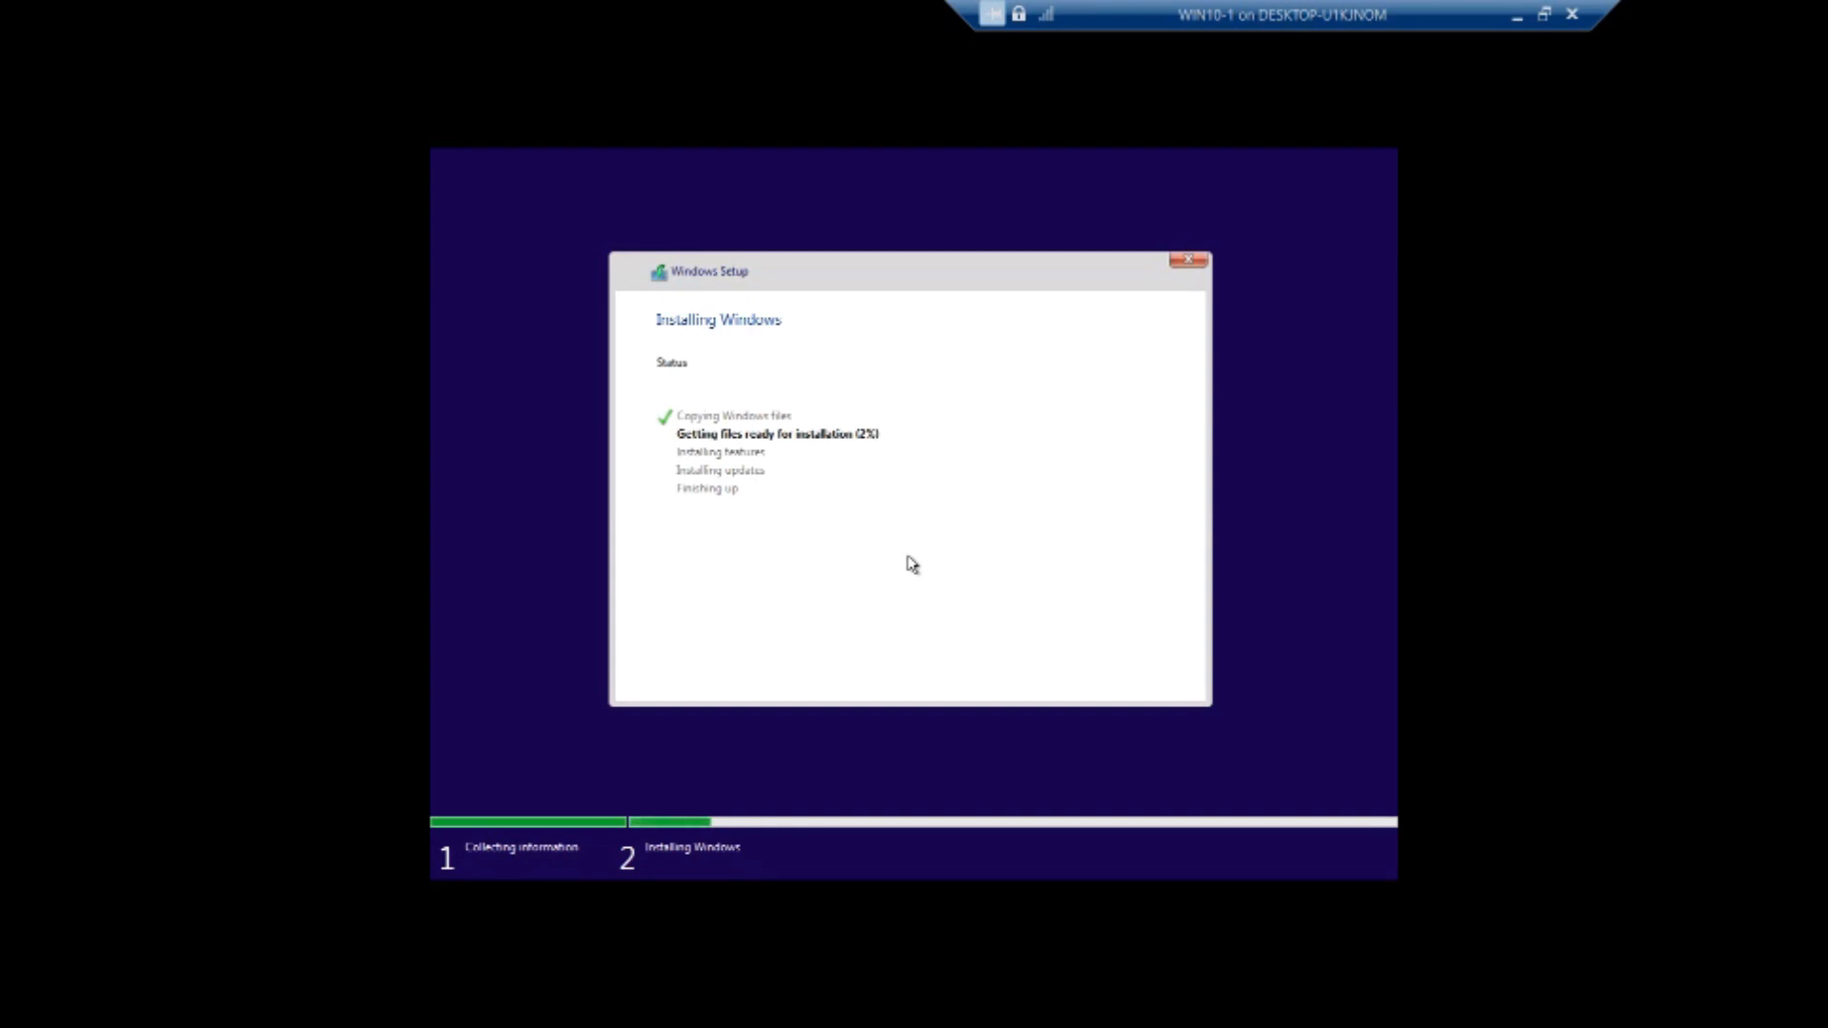
{"action": "left_click", "coordinate": [1542, 15]}
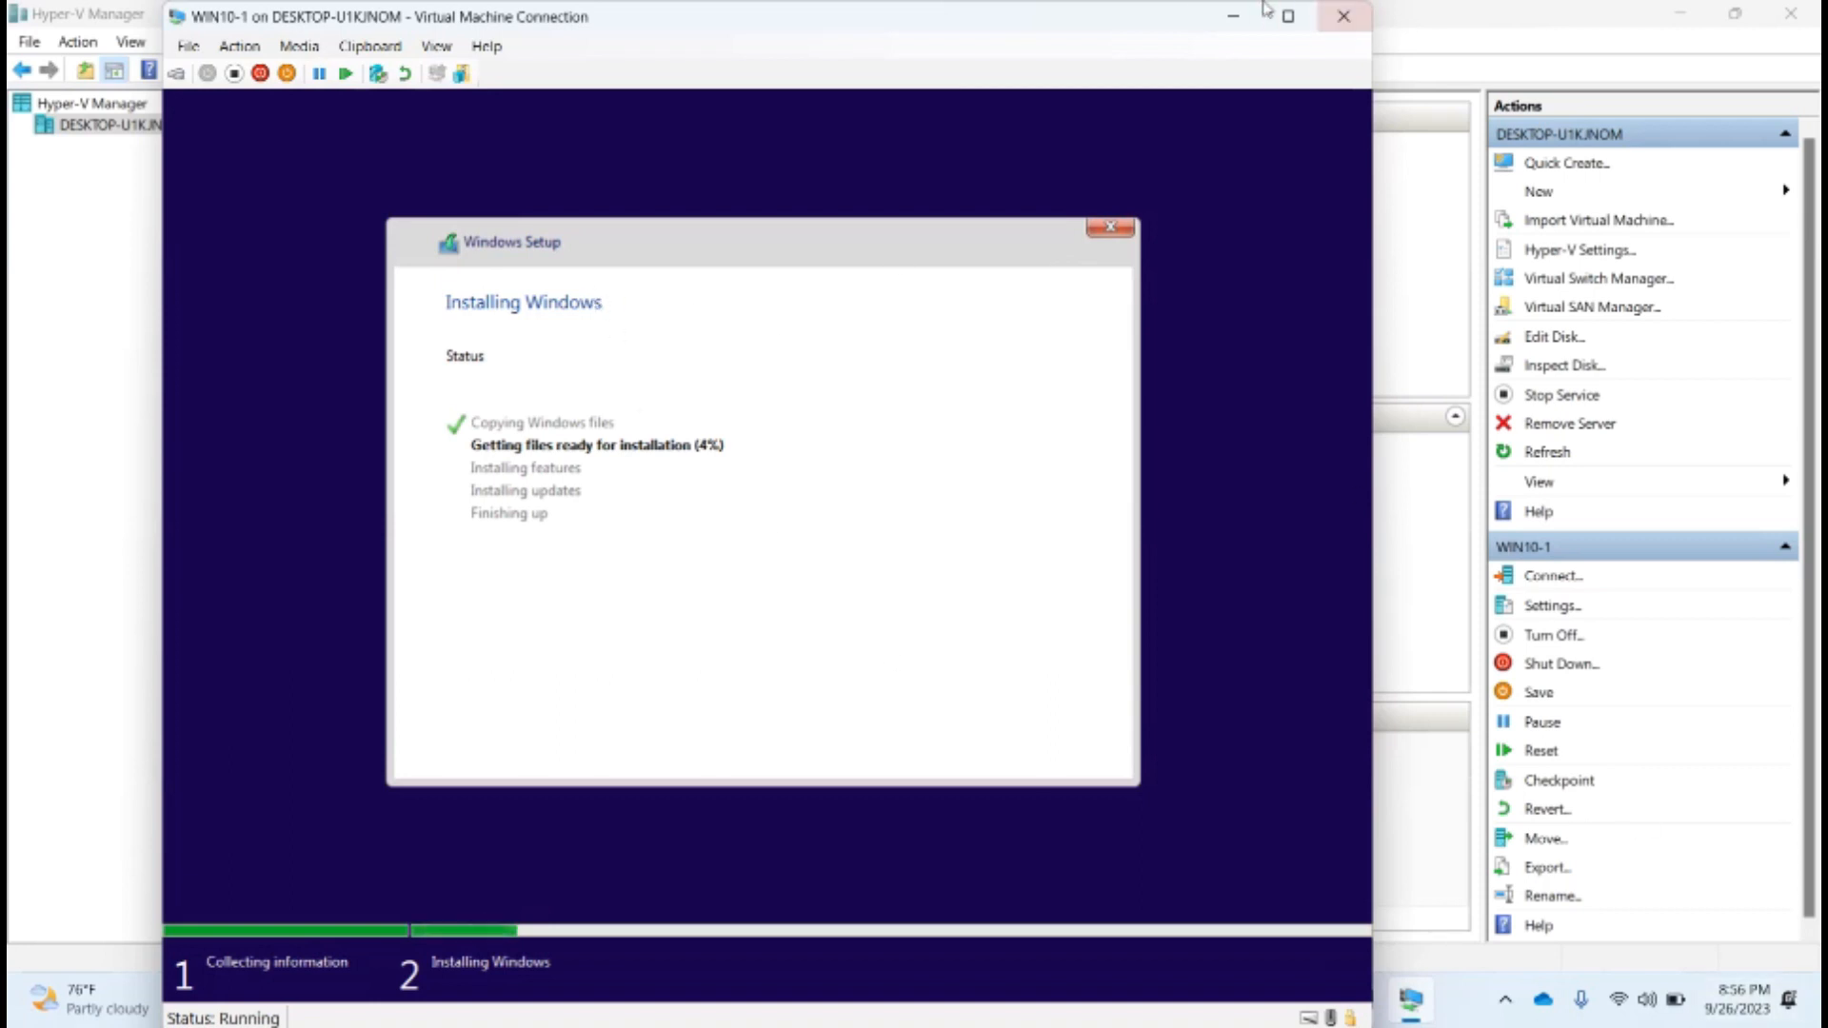
{"action": "left_click", "coordinate": [1228, 25]}
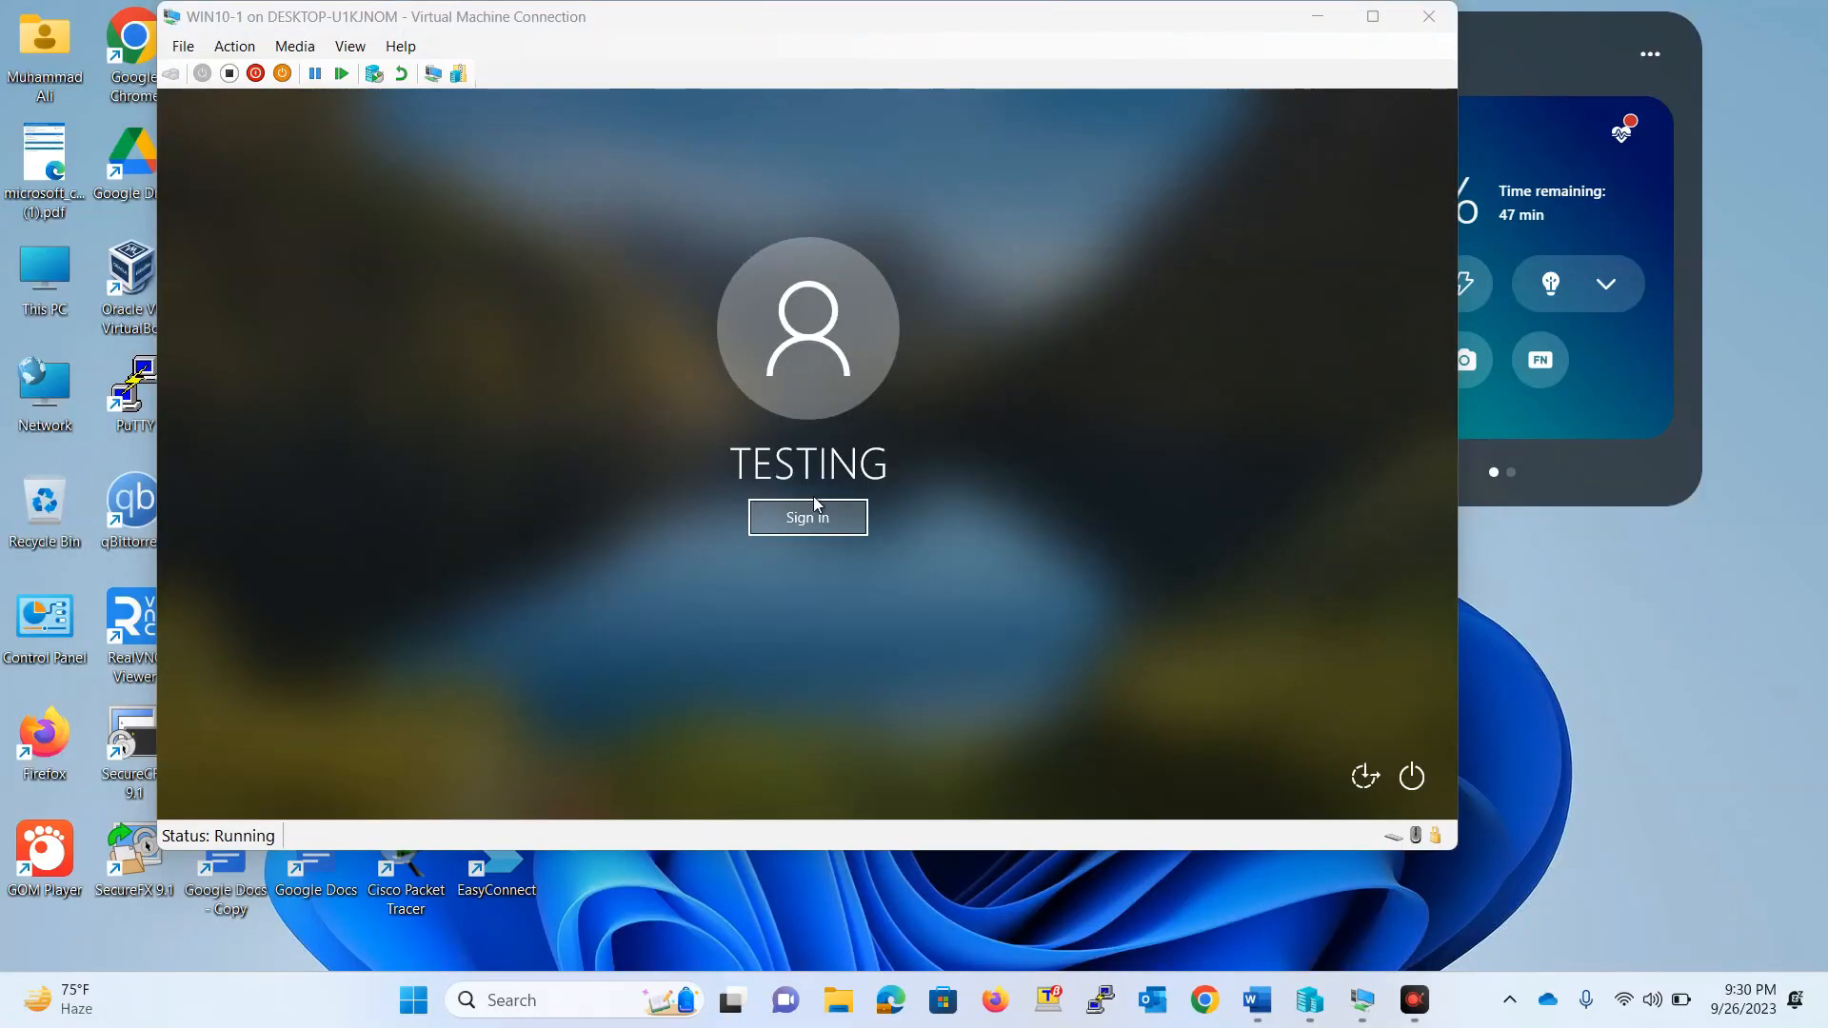
Sign in to the TESTING account on the virtual machine
{"action": "left_click", "coordinate": [805, 527]}
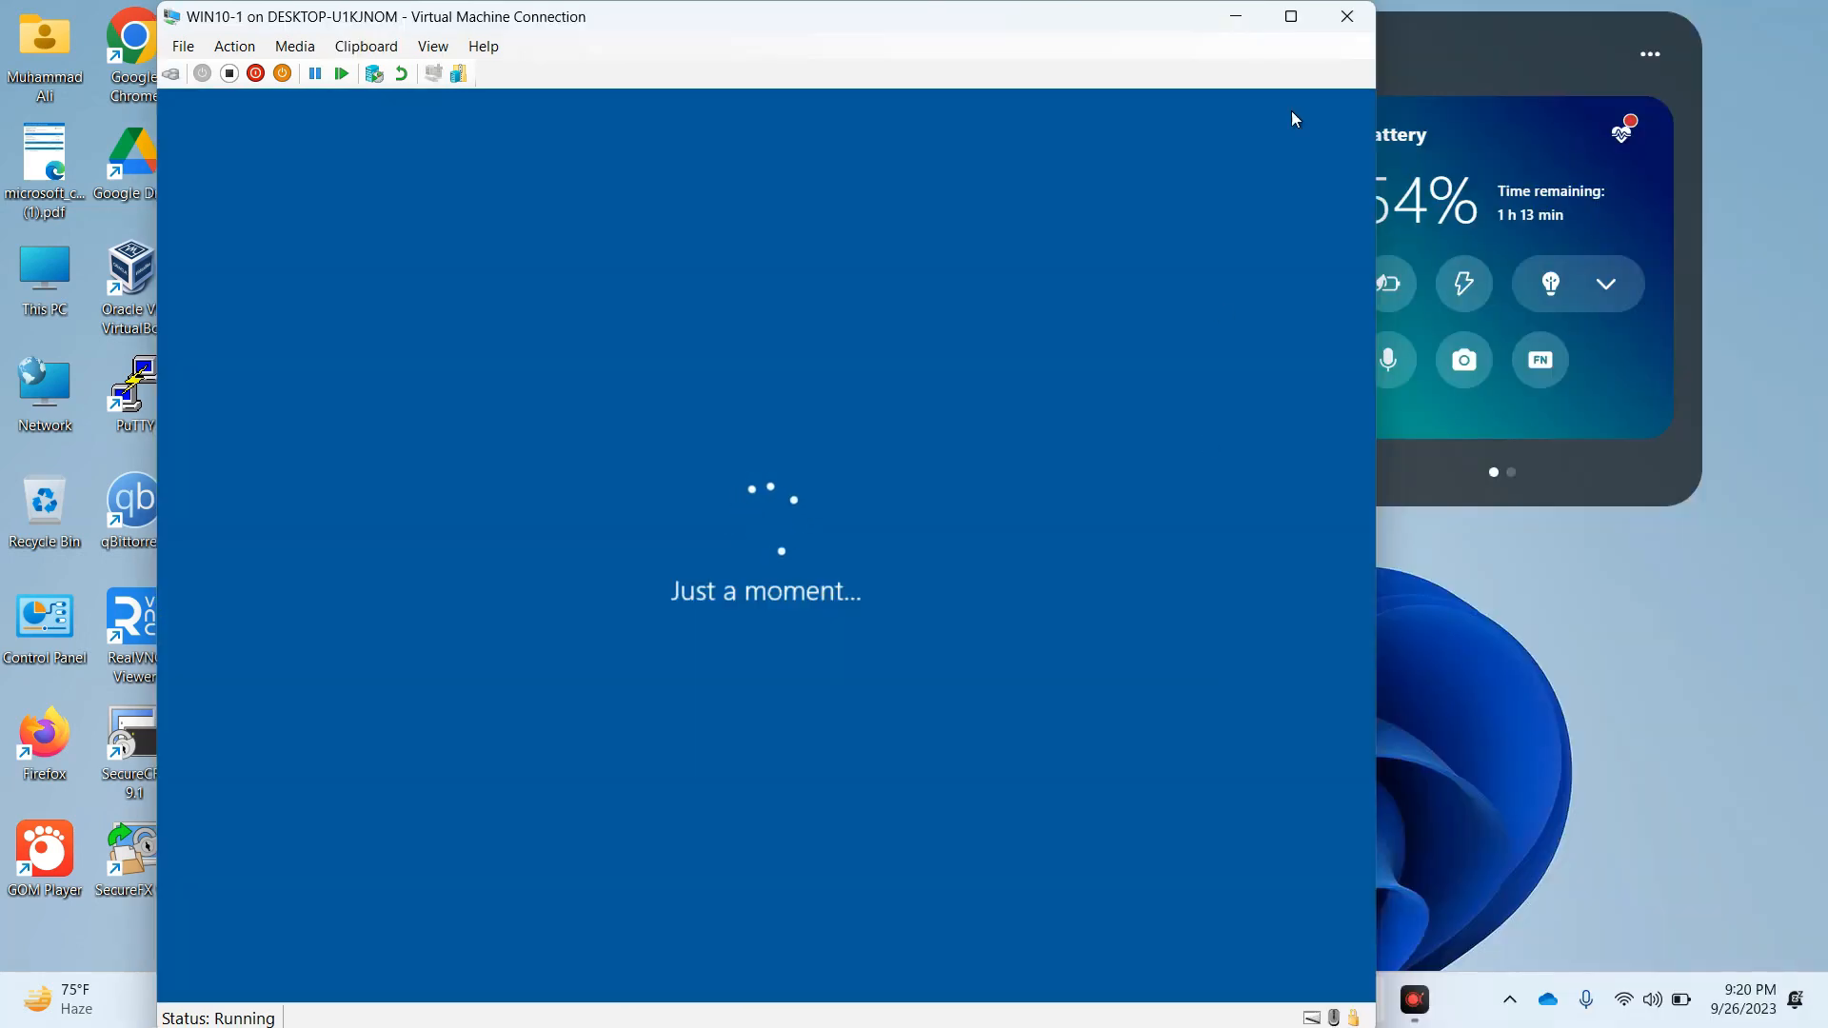
{"action": "left_click", "coordinate": [1291, 16]}
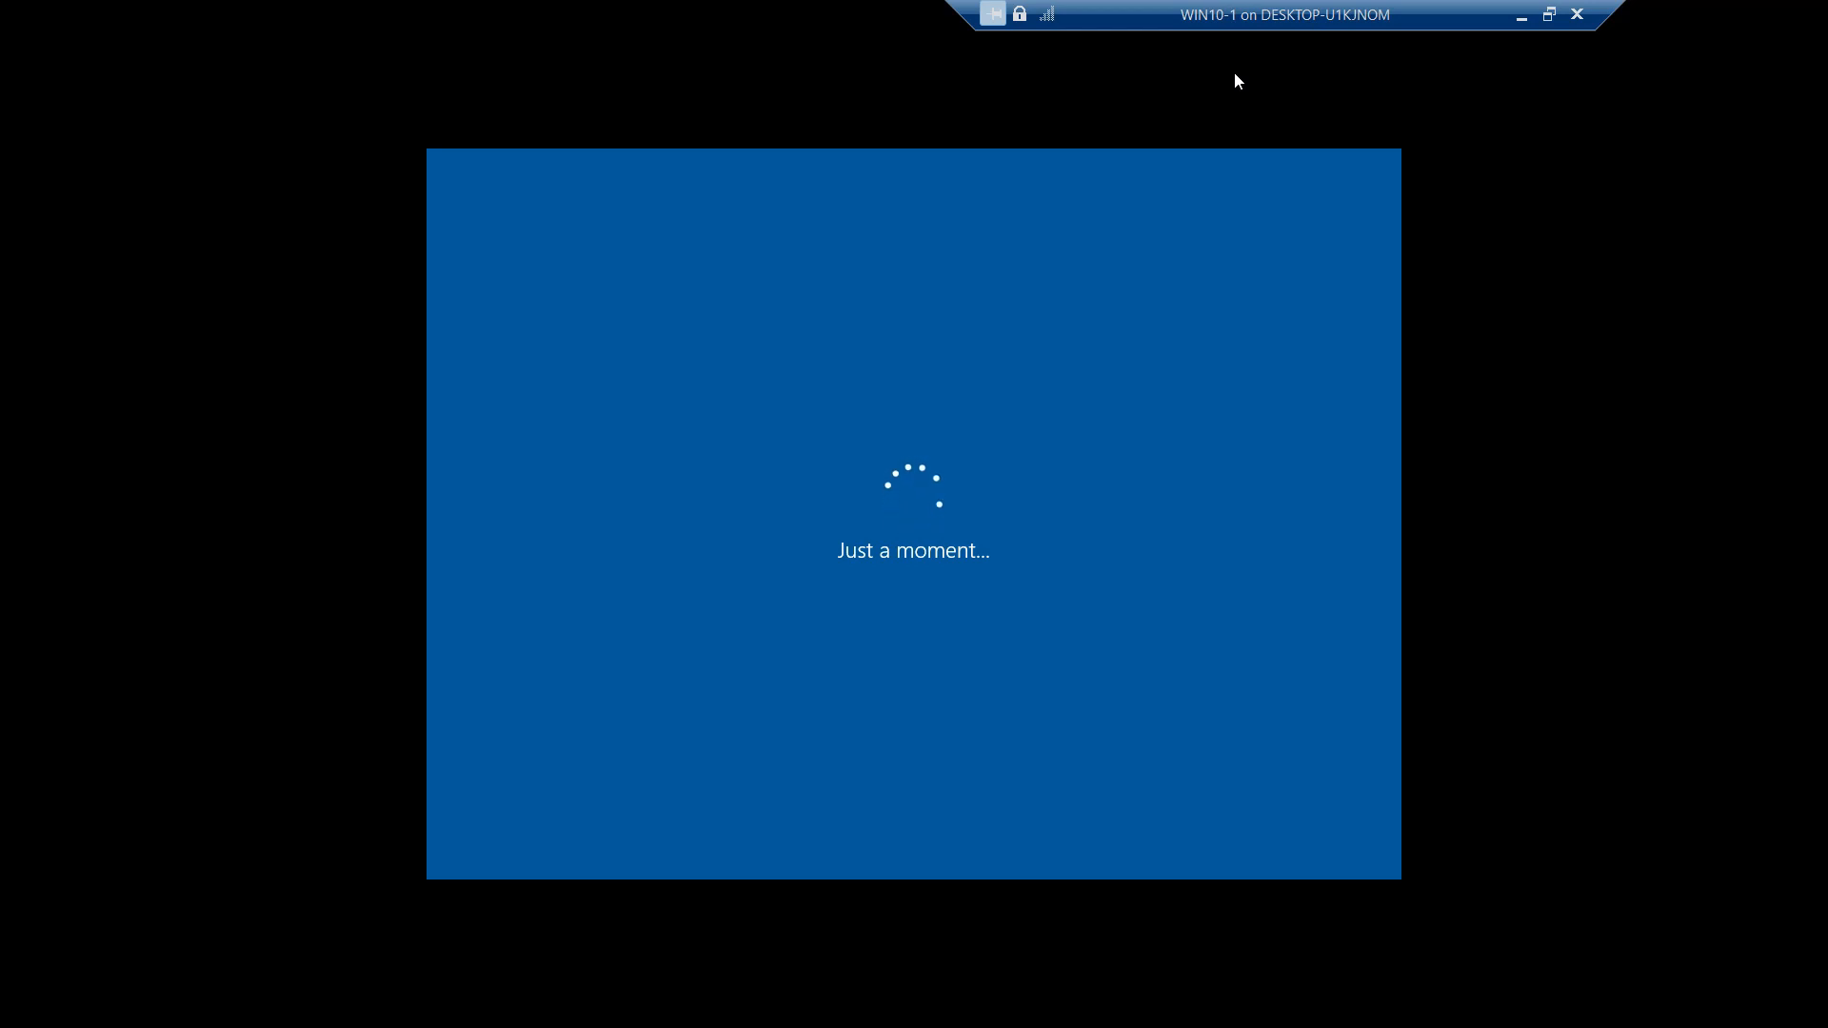
{"action": "left_click", "coordinate": [1547, 14]}
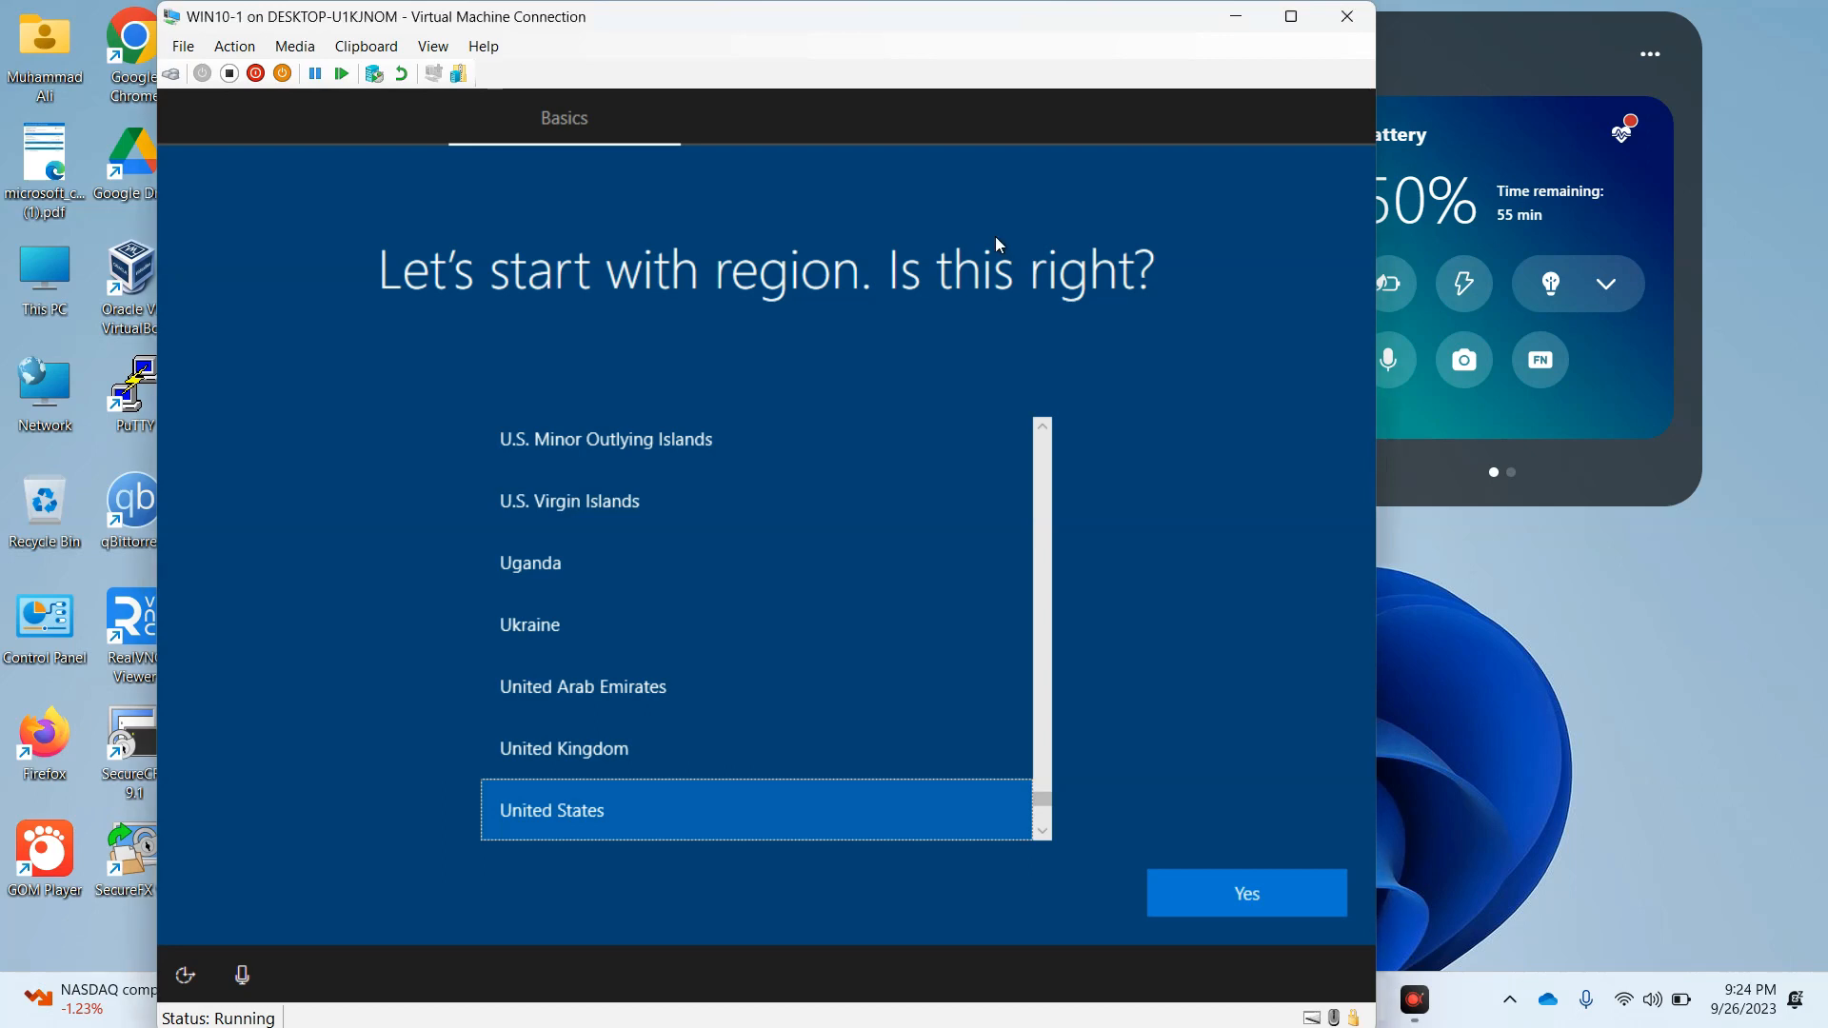
Confirm United States as the region and US as the keyboard layout, without adding a second layout
{"action": "left_click", "coordinate": [1244, 900]}
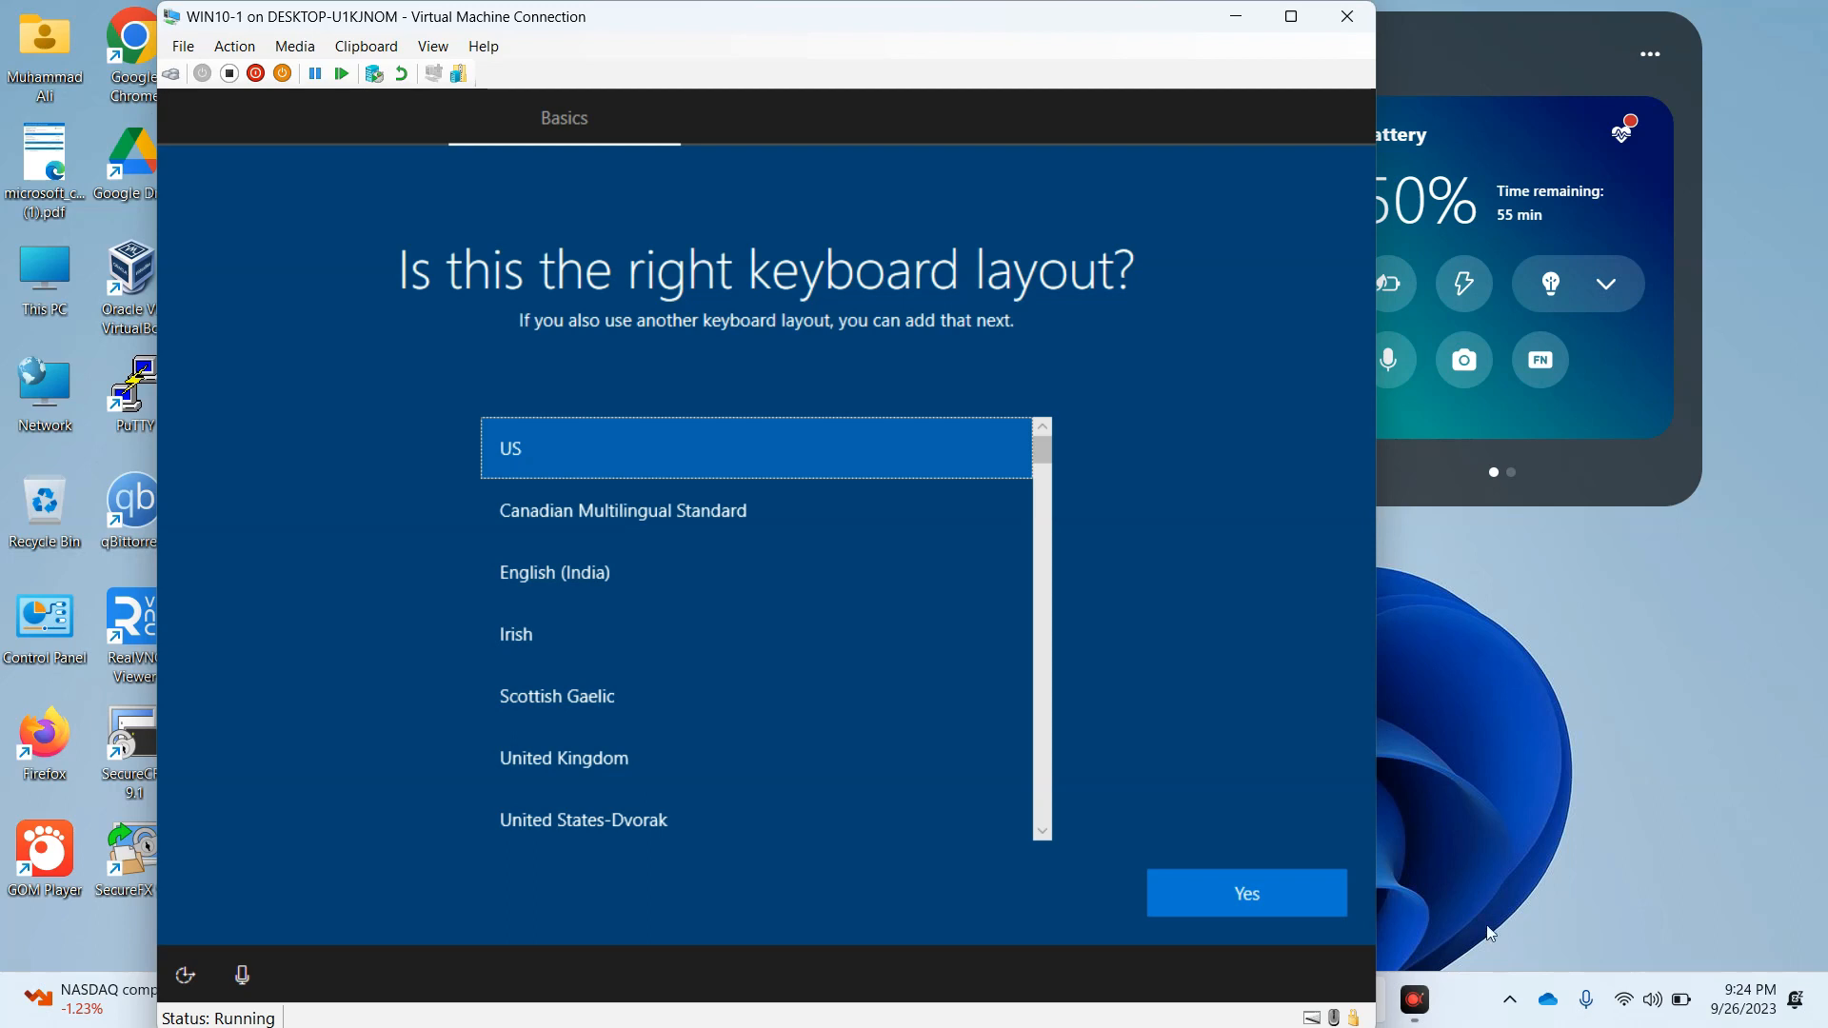
{"action": "left_click", "coordinate": [1261, 899]}
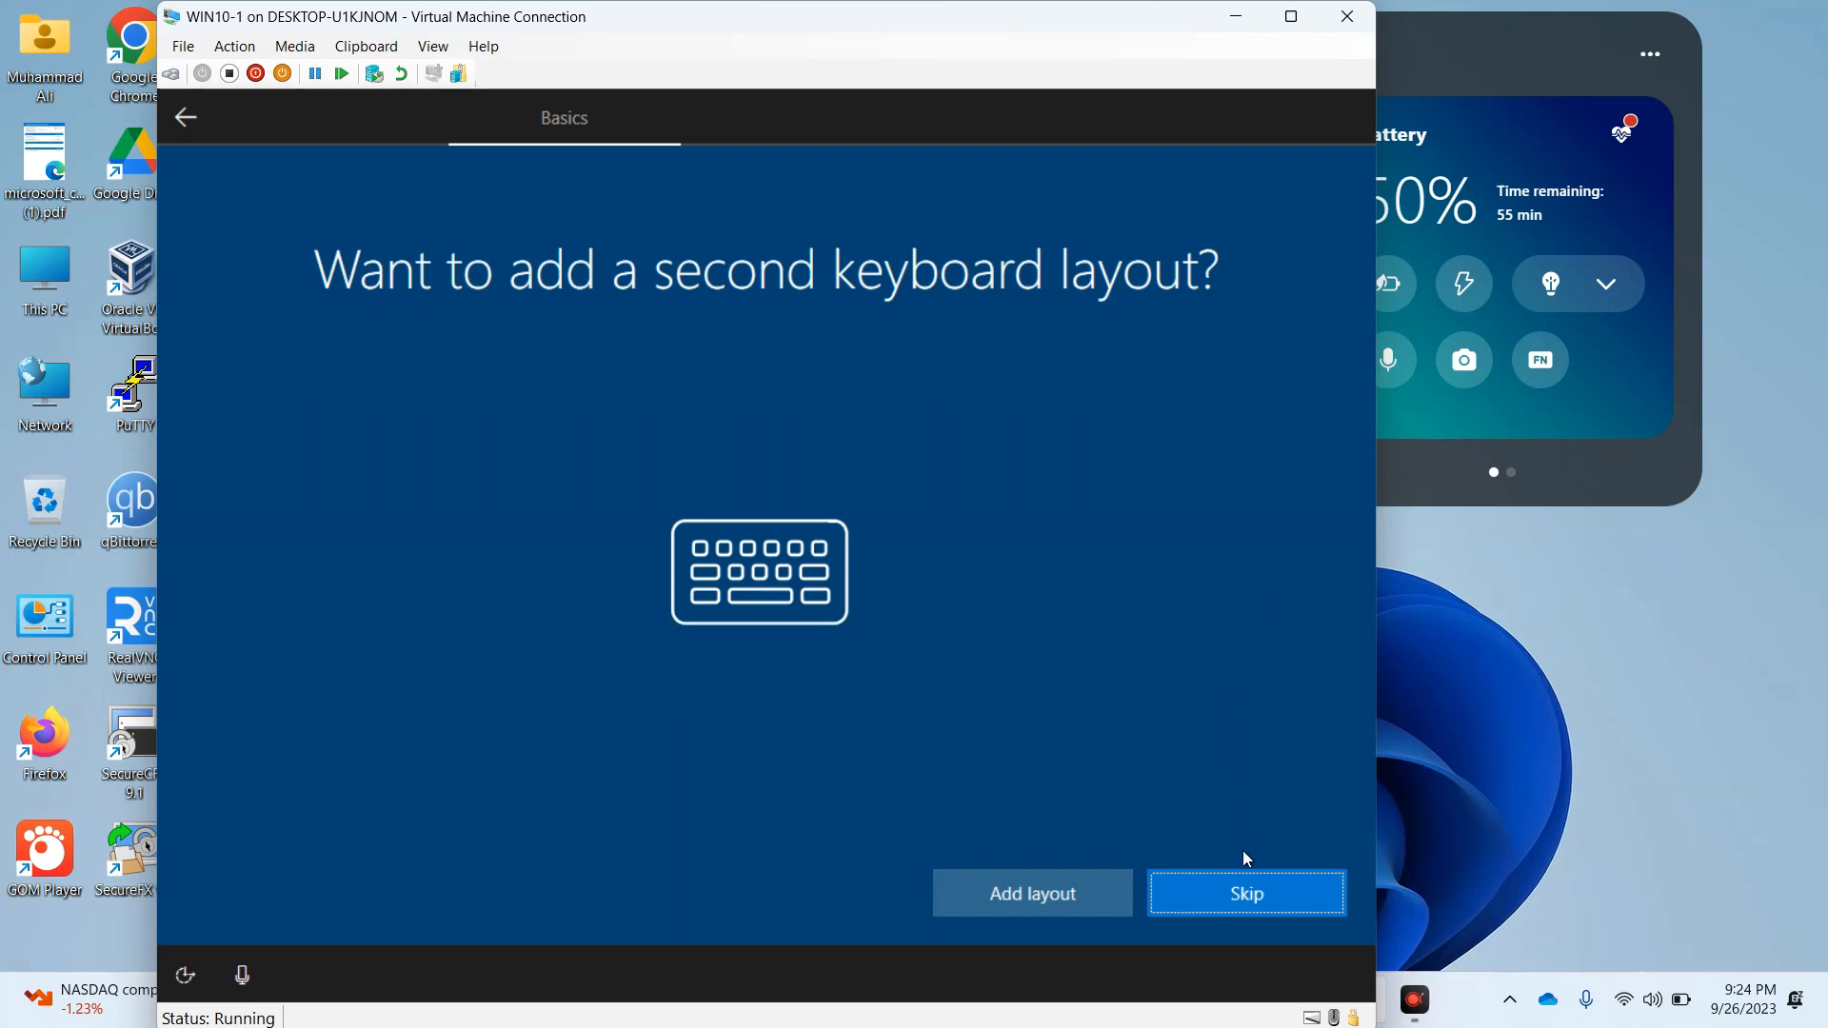
{"action": "left_click", "coordinate": [1239, 898]}
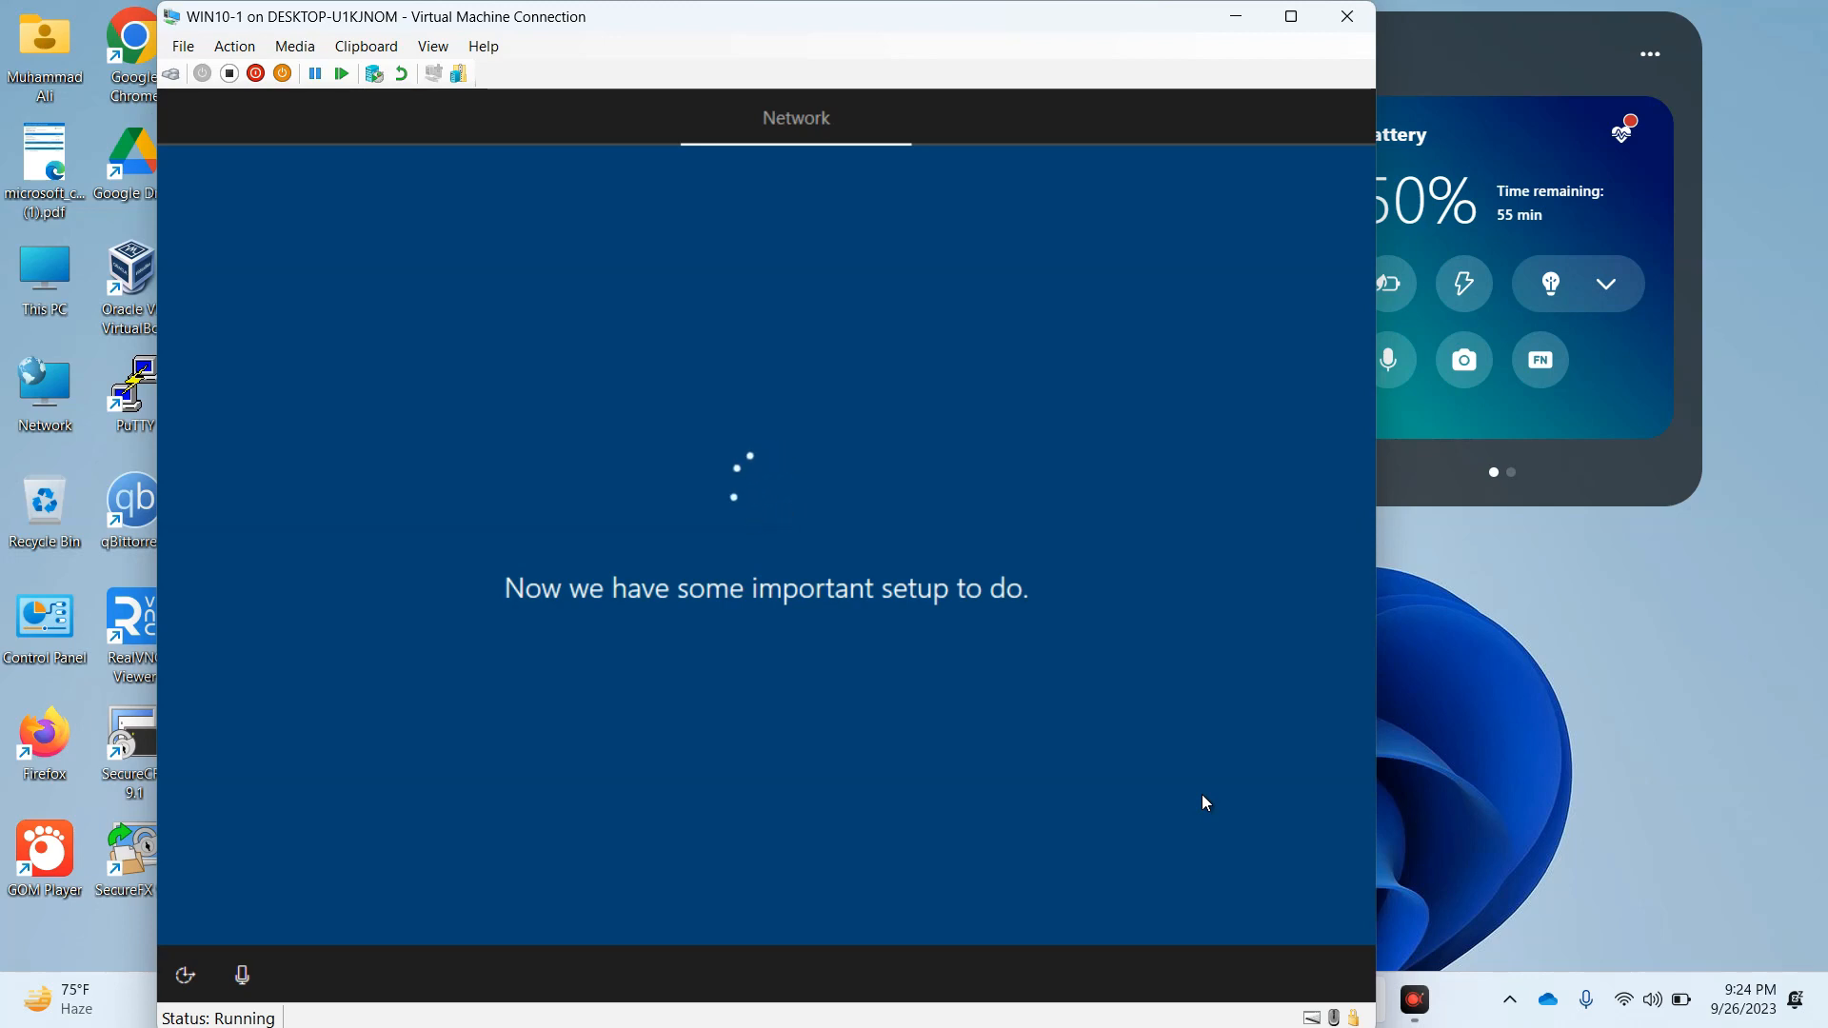
{"action": "left_click", "coordinate": [1737, 905]}
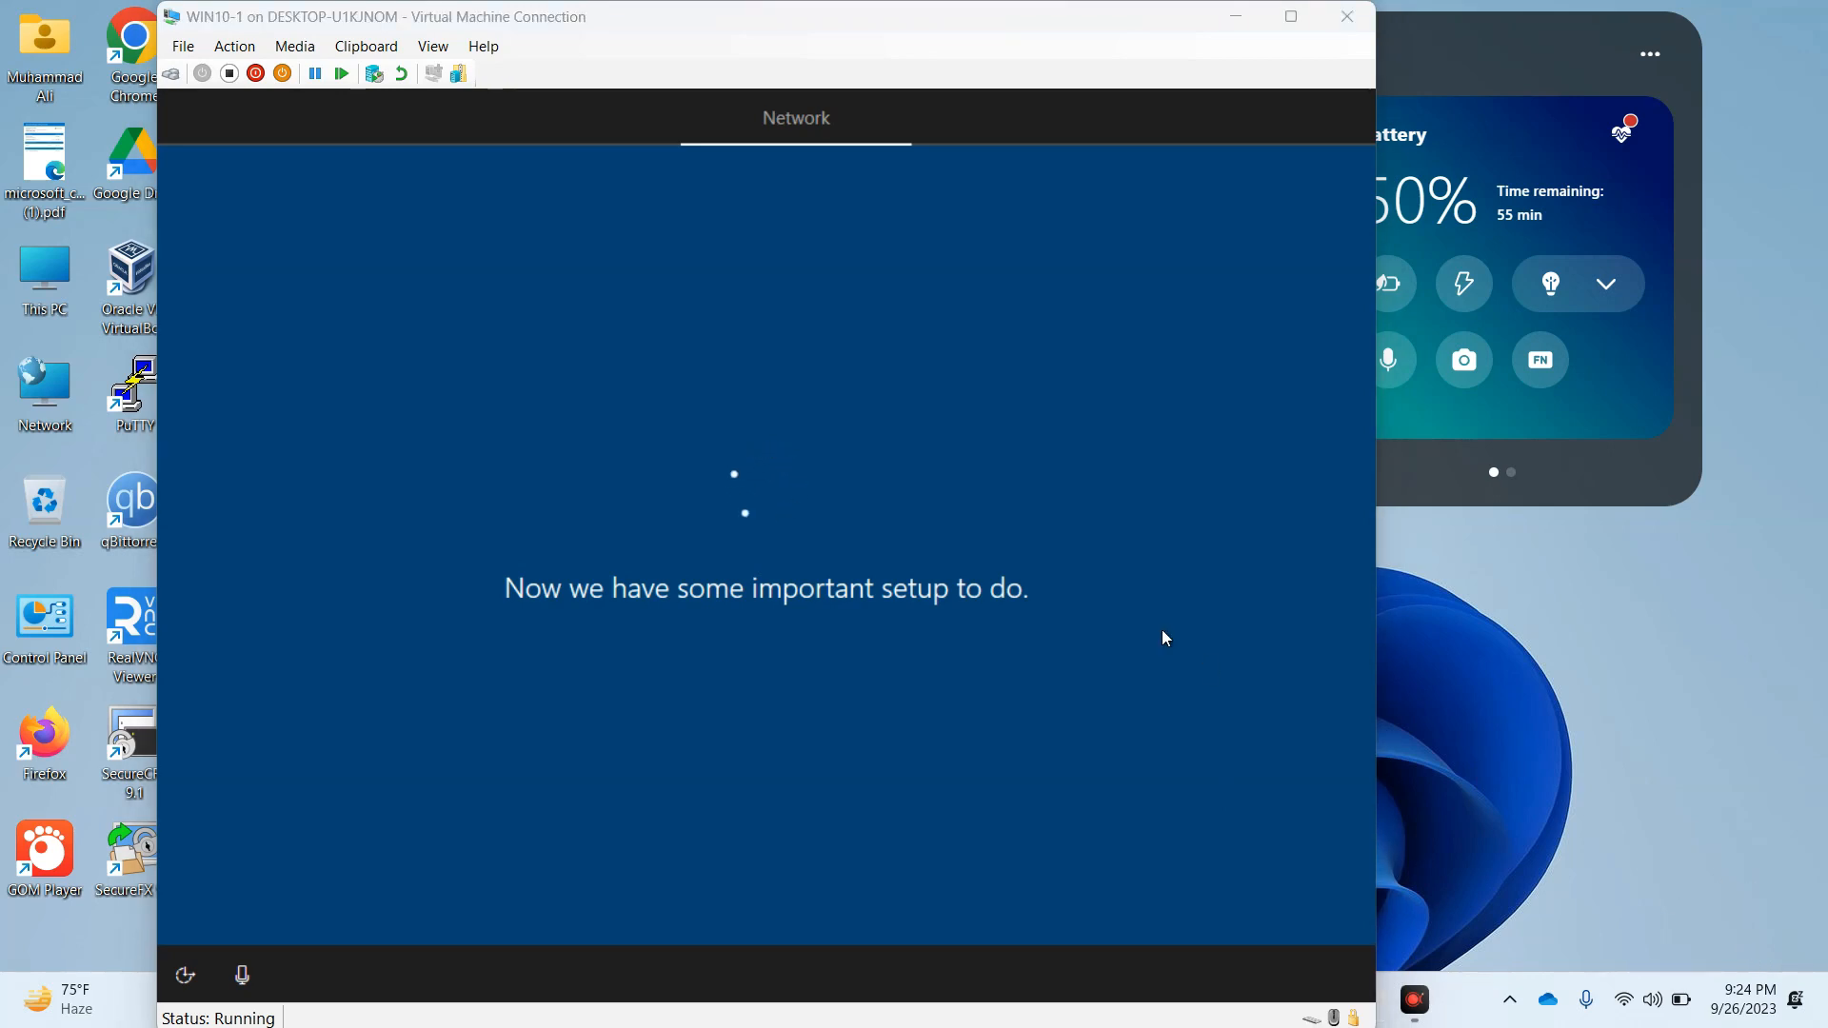
Skip the Windows feature update for now and choose domain join instead of signing in with a Microsoft account
{"action": "left_click", "coordinate": [1279, 900]}
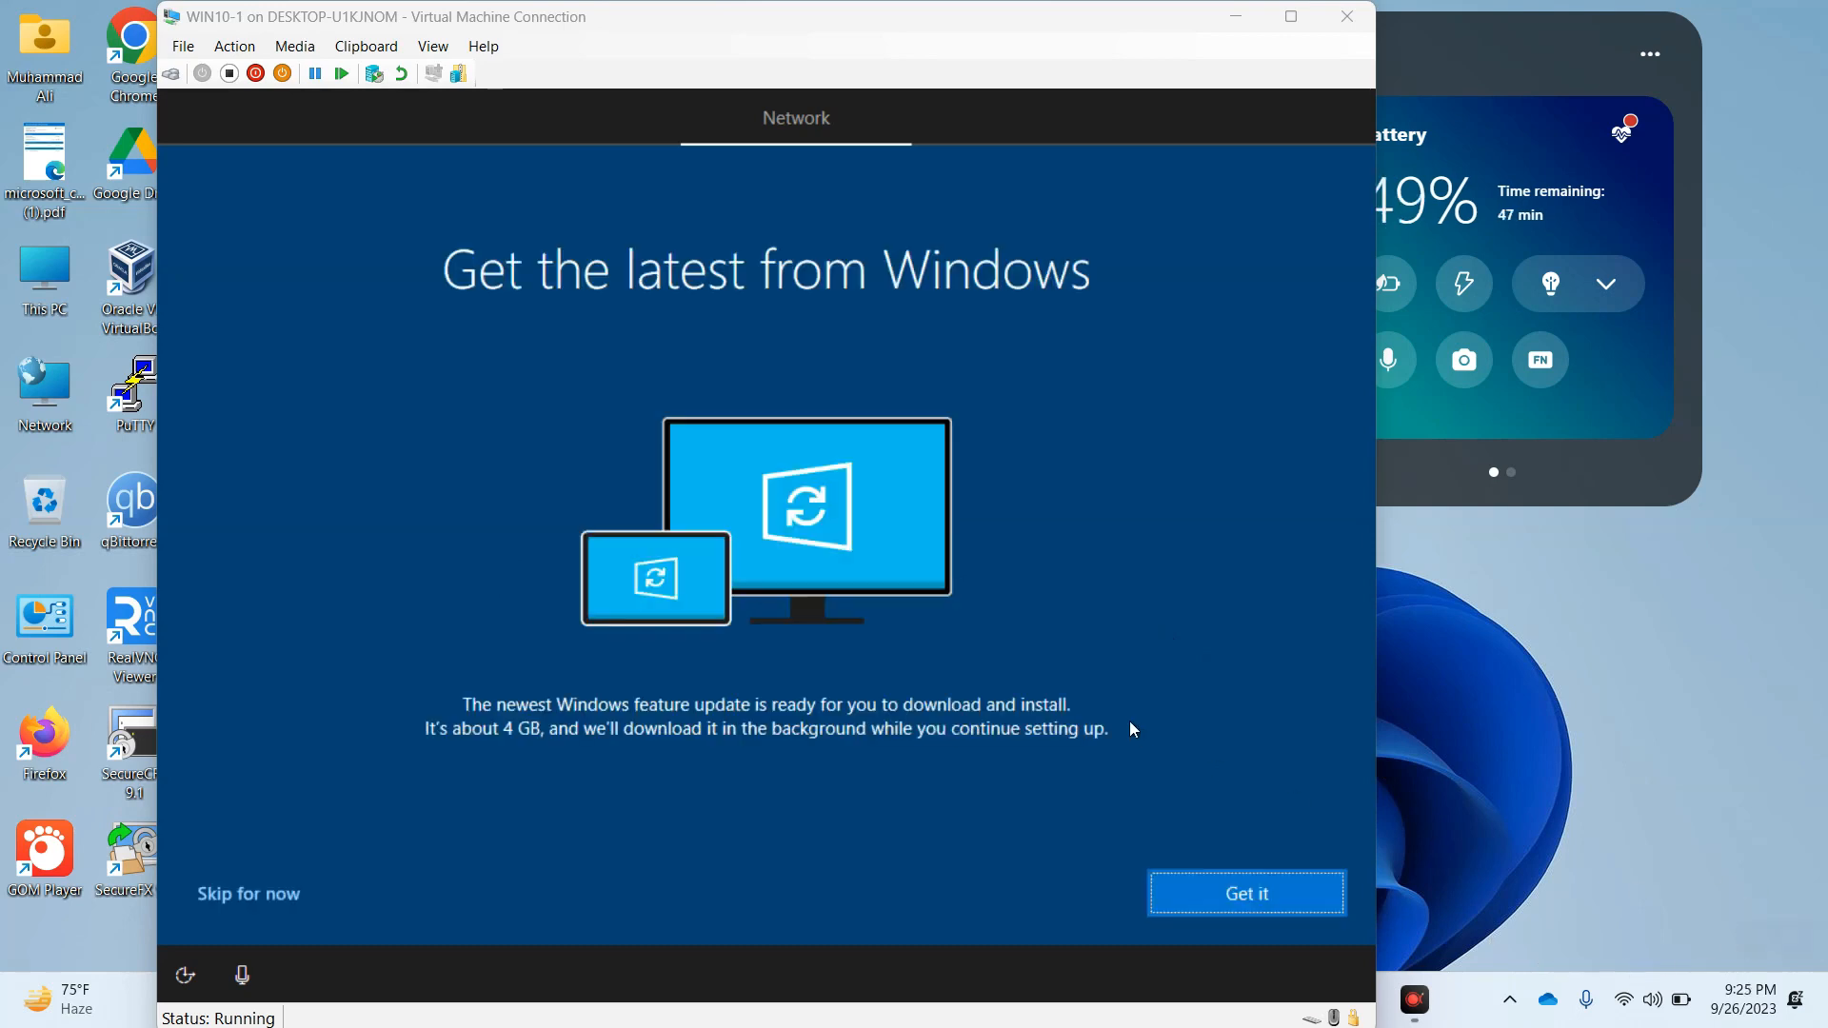
{"action": "left_click", "coordinate": [1240, 894]}
{"action": "left_click", "coordinate": [265, 892]}
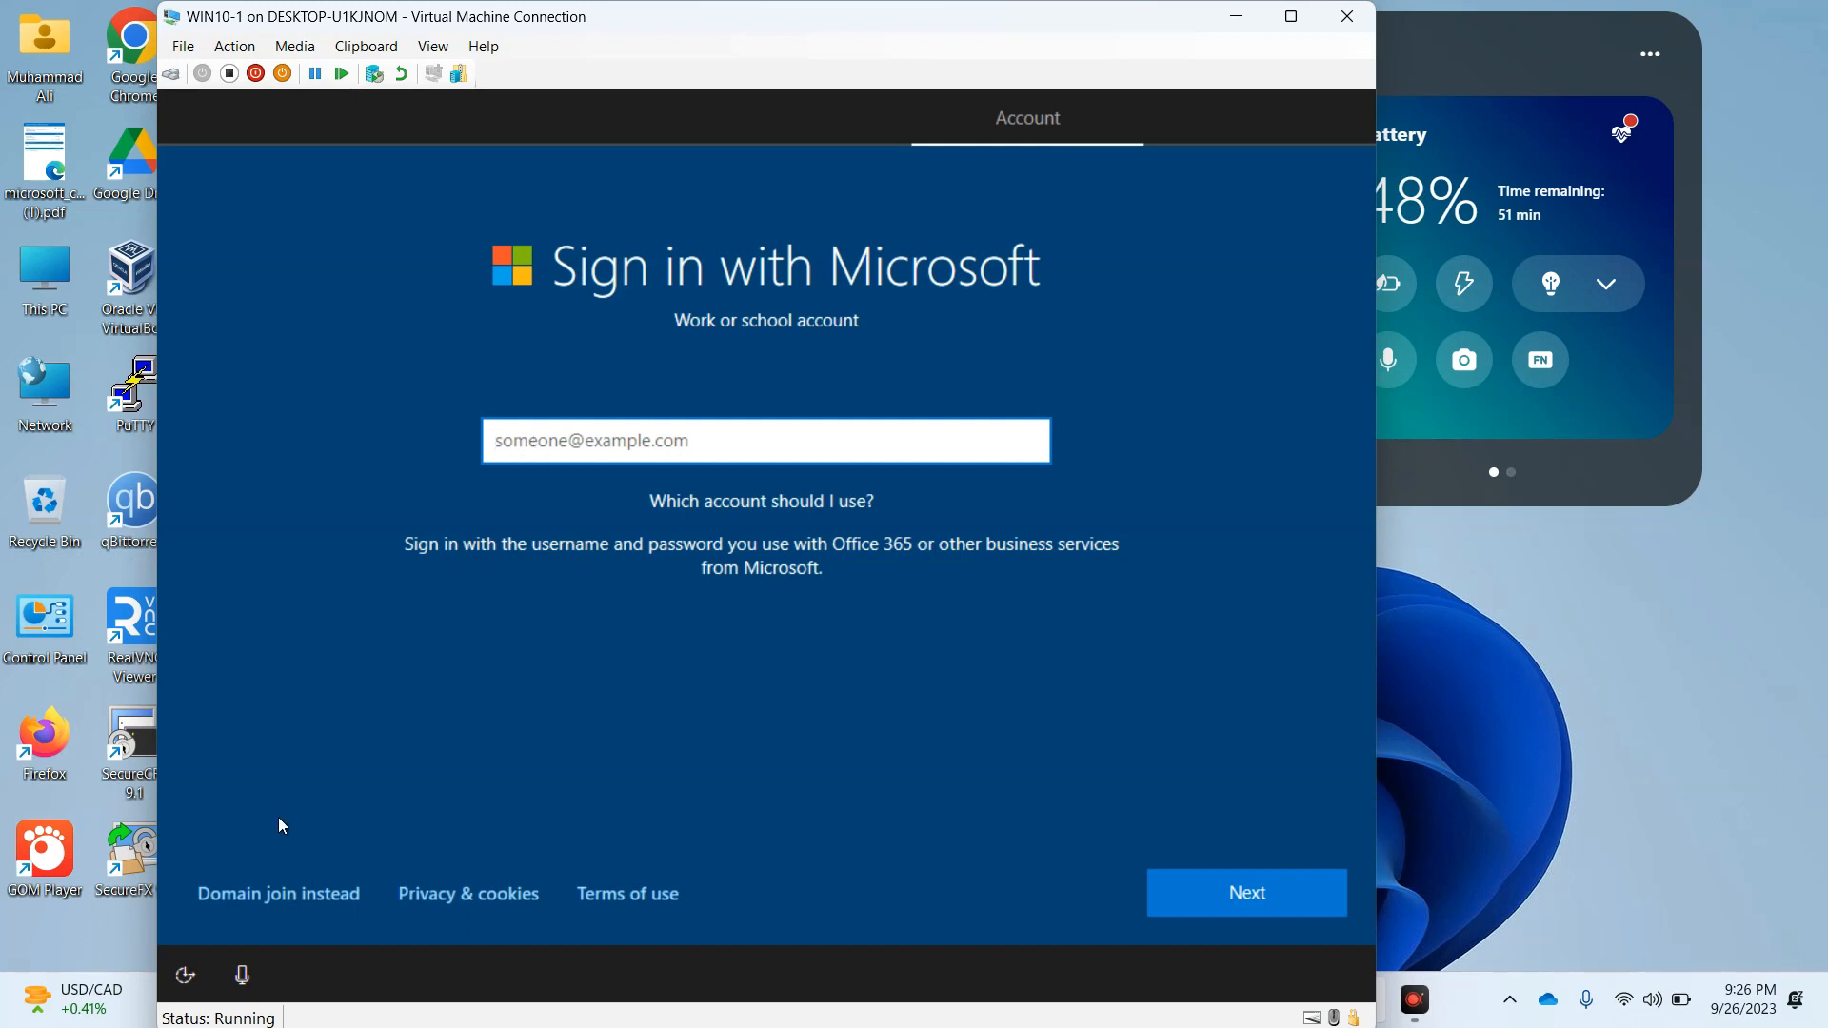
{"action": "left_click", "coordinate": [262, 890]}
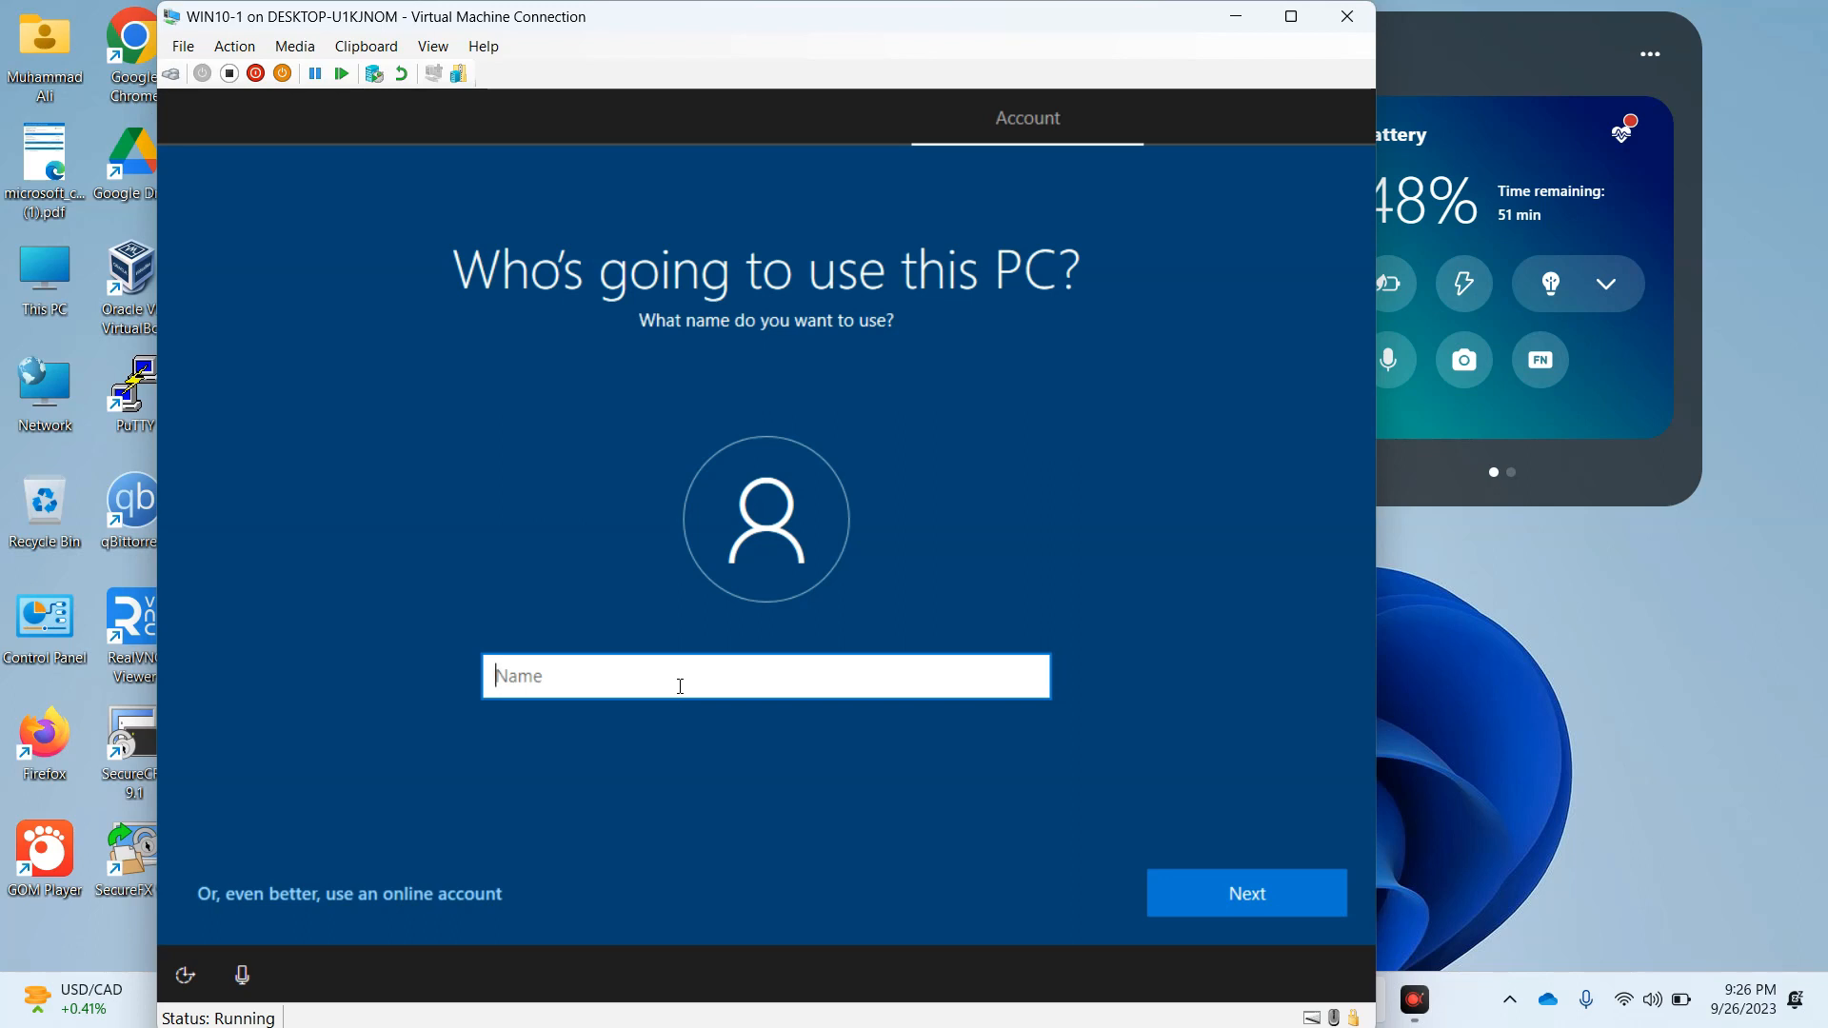
Create a local account with the user name TESTING and leave its password blank
{"action": "key", "text": "Caps_Lock"}
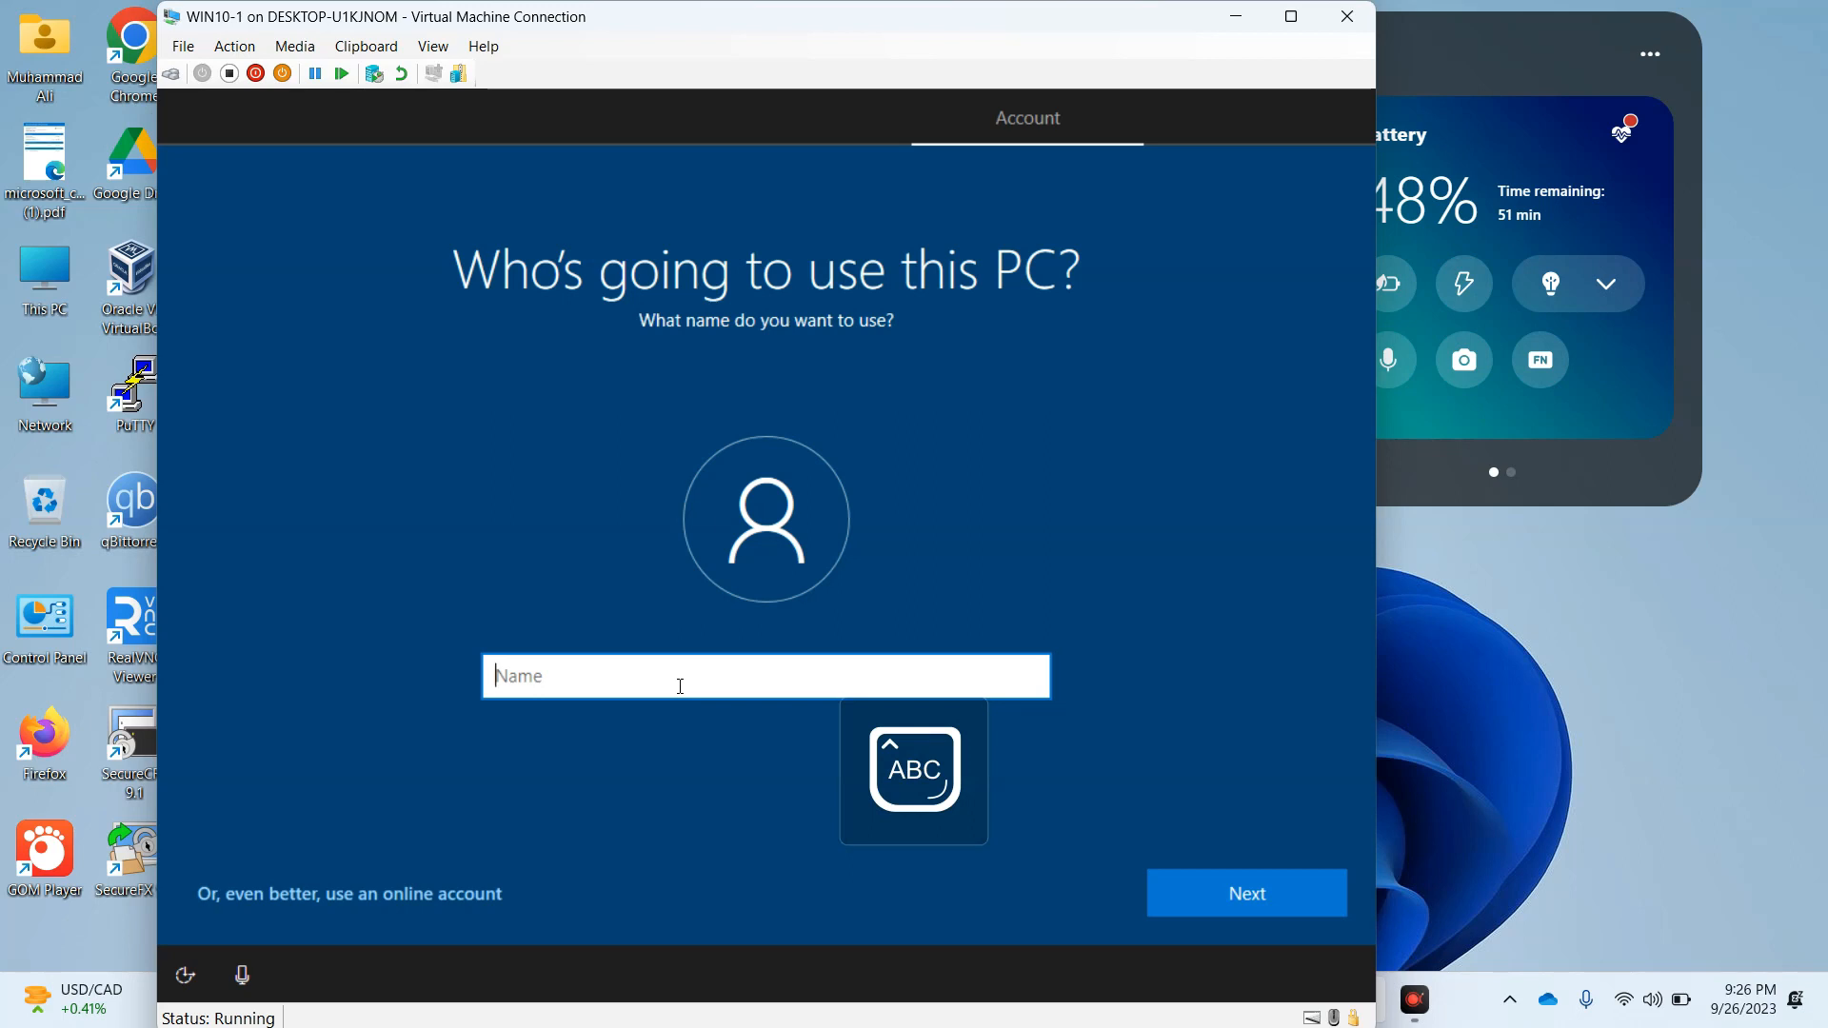
{"action": "type", "text": "TESTING"}
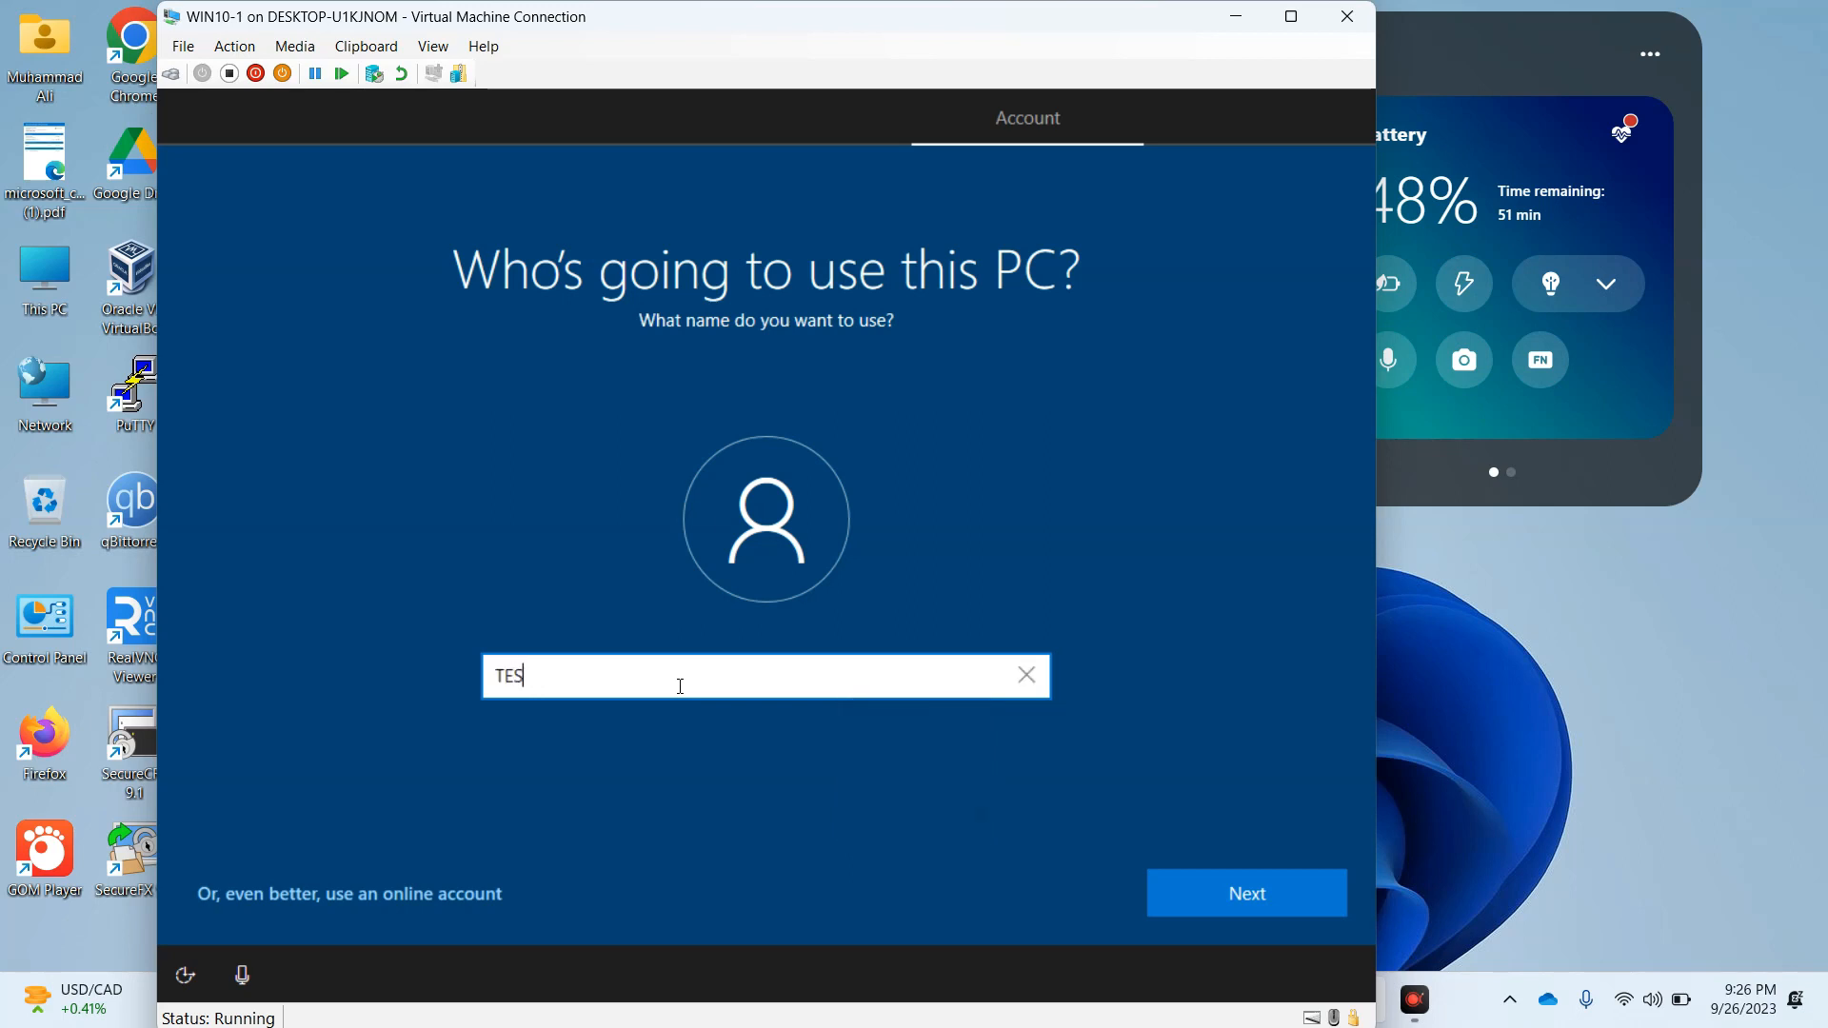
{"action": "left_click", "coordinate": [1232, 901]}
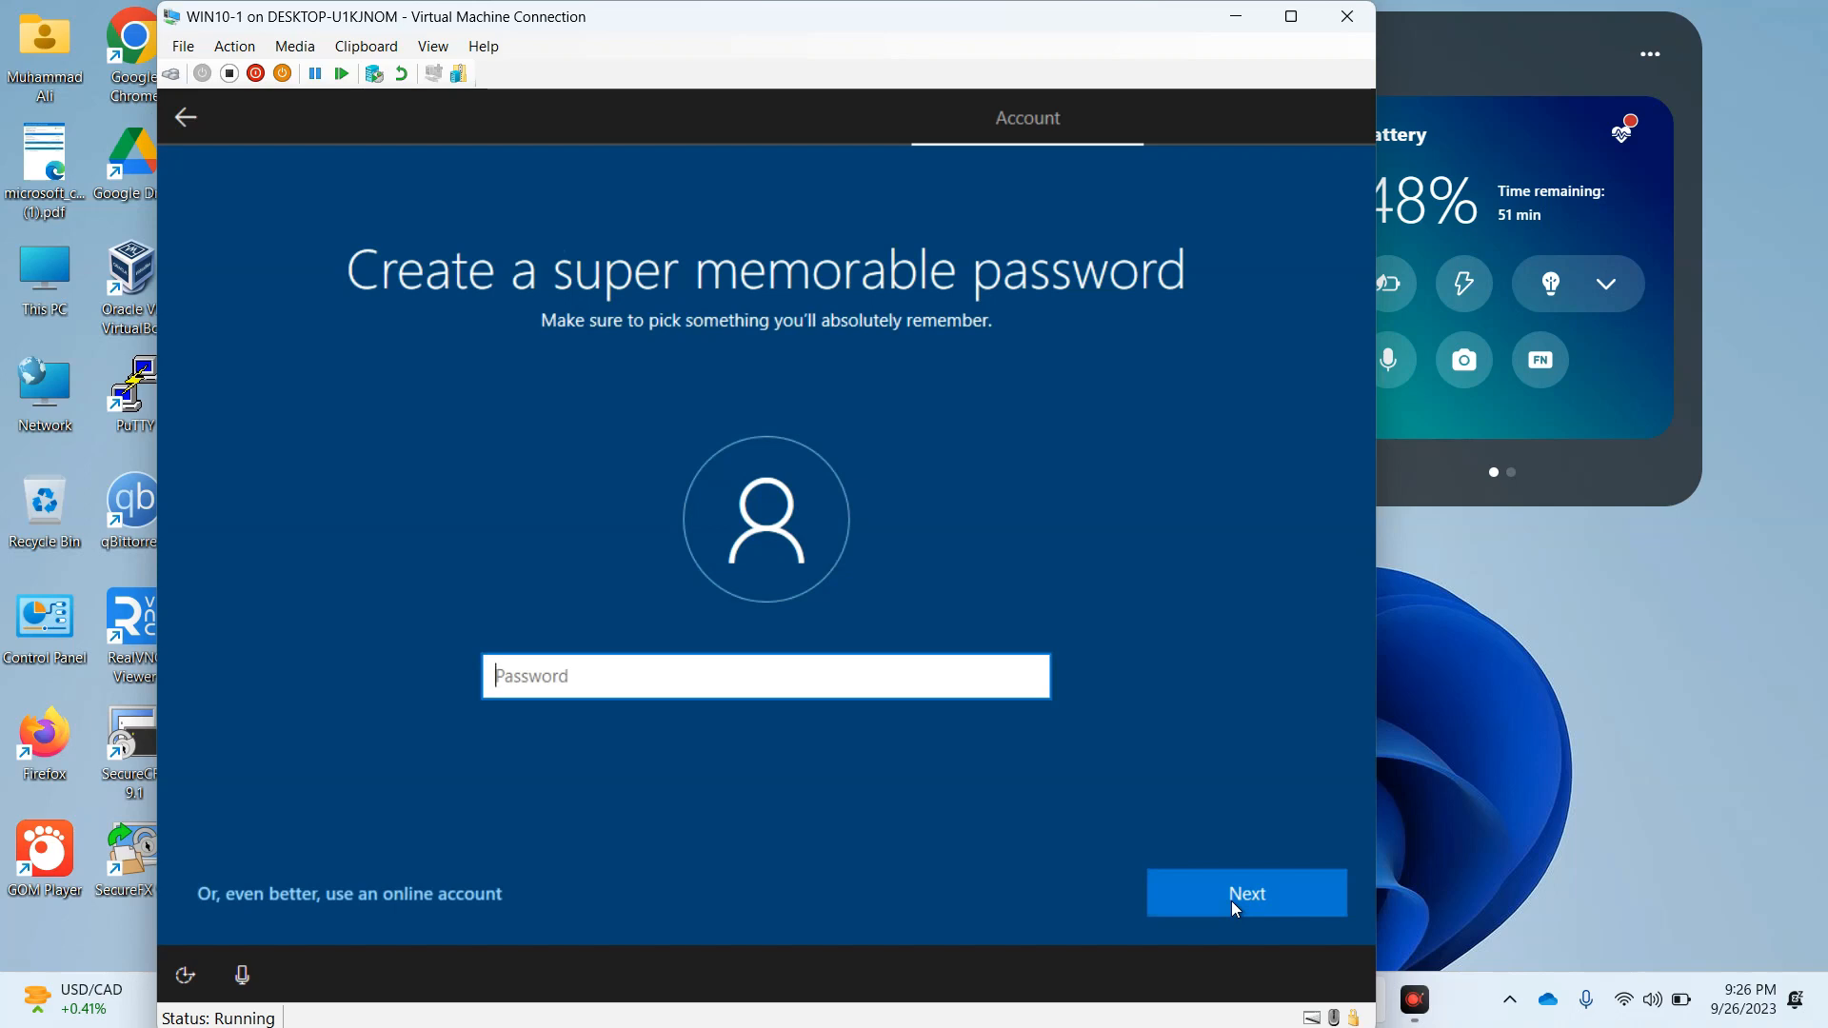
{"action": "left_click", "coordinate": [1231, 901]}
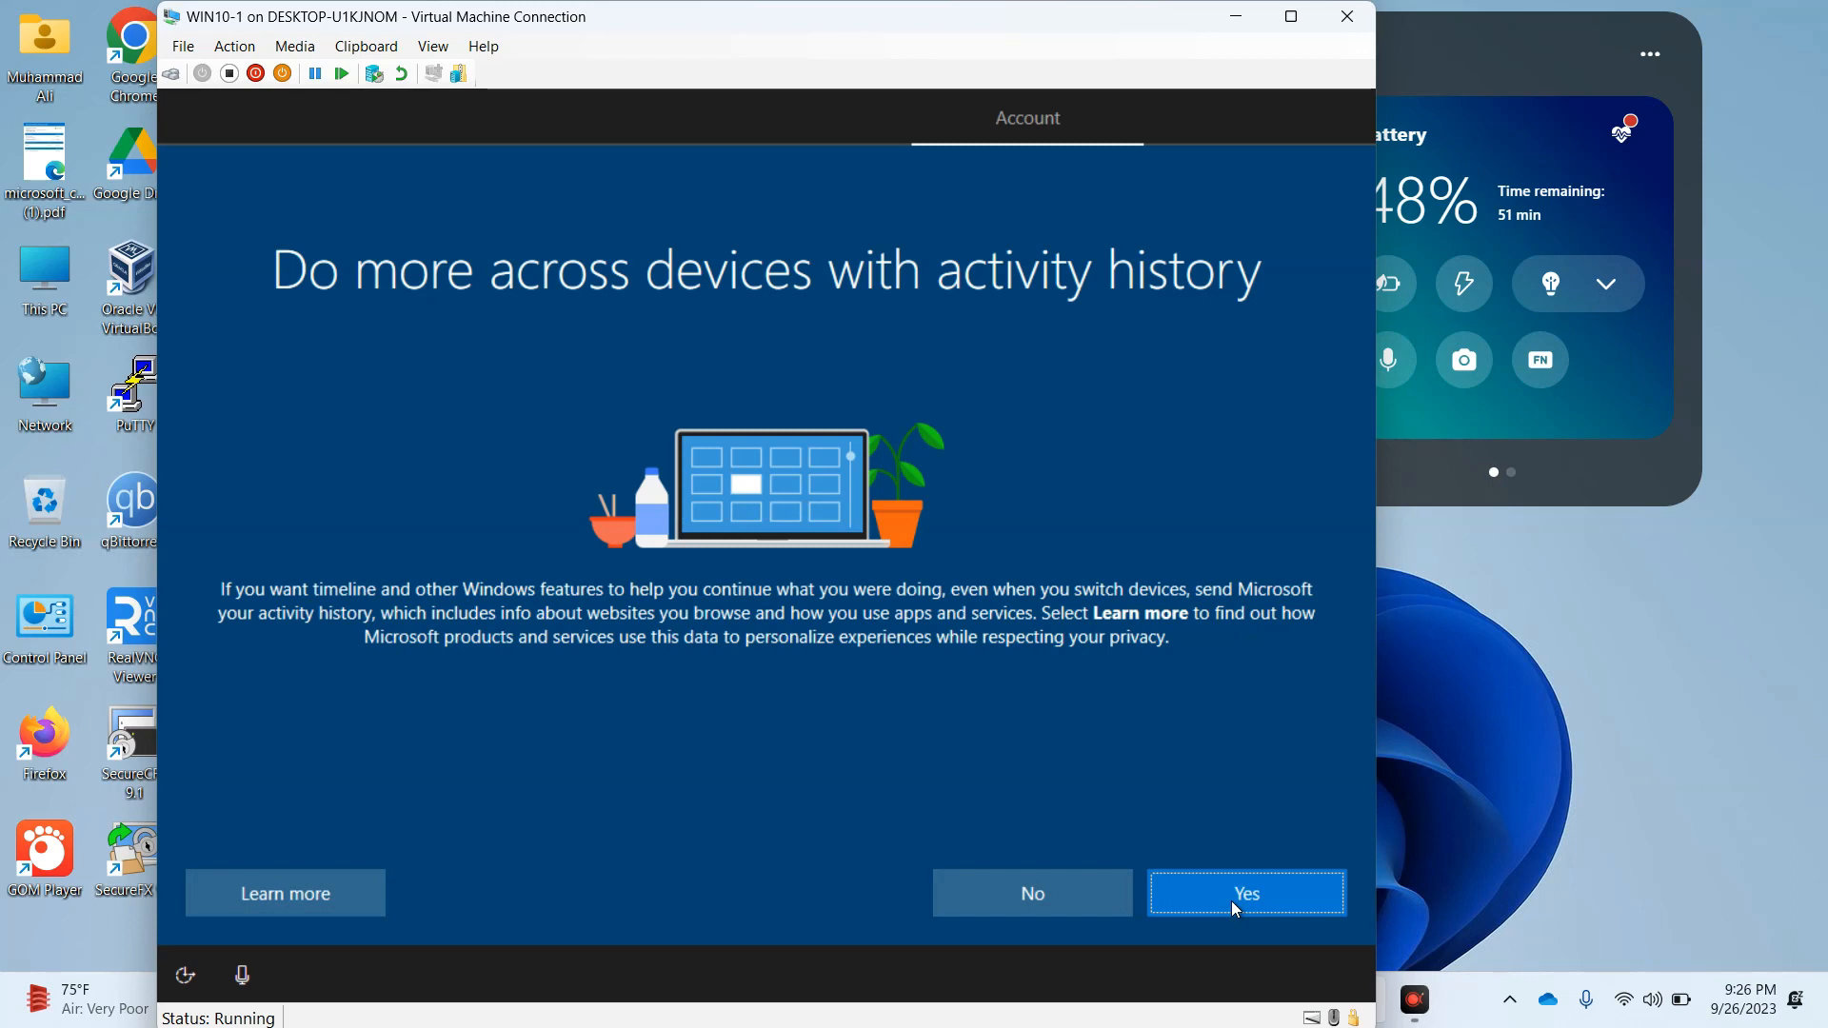
Agree to send activity history to Microsoft and accept Cortana as the digital assistant
{"action": "left_click", "coordinate": [1231, 900]}
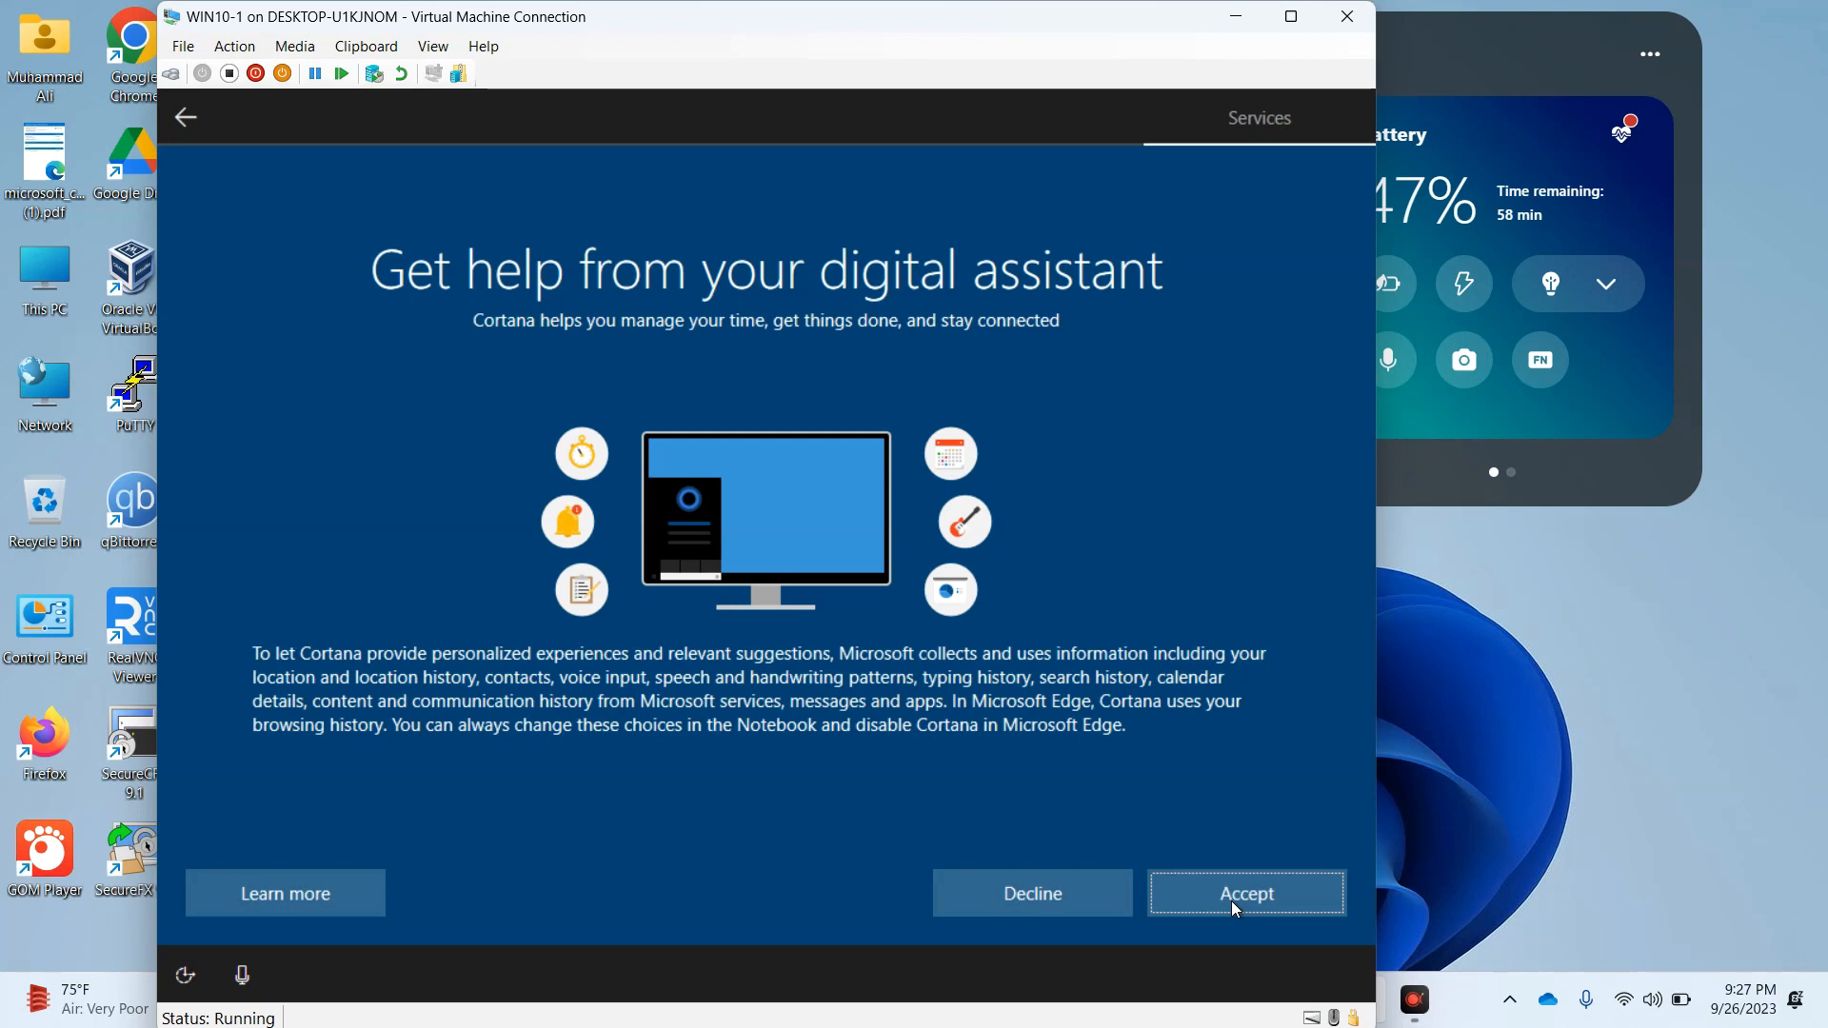
{"action": "left_click", "coordinate": [1231, 901]}
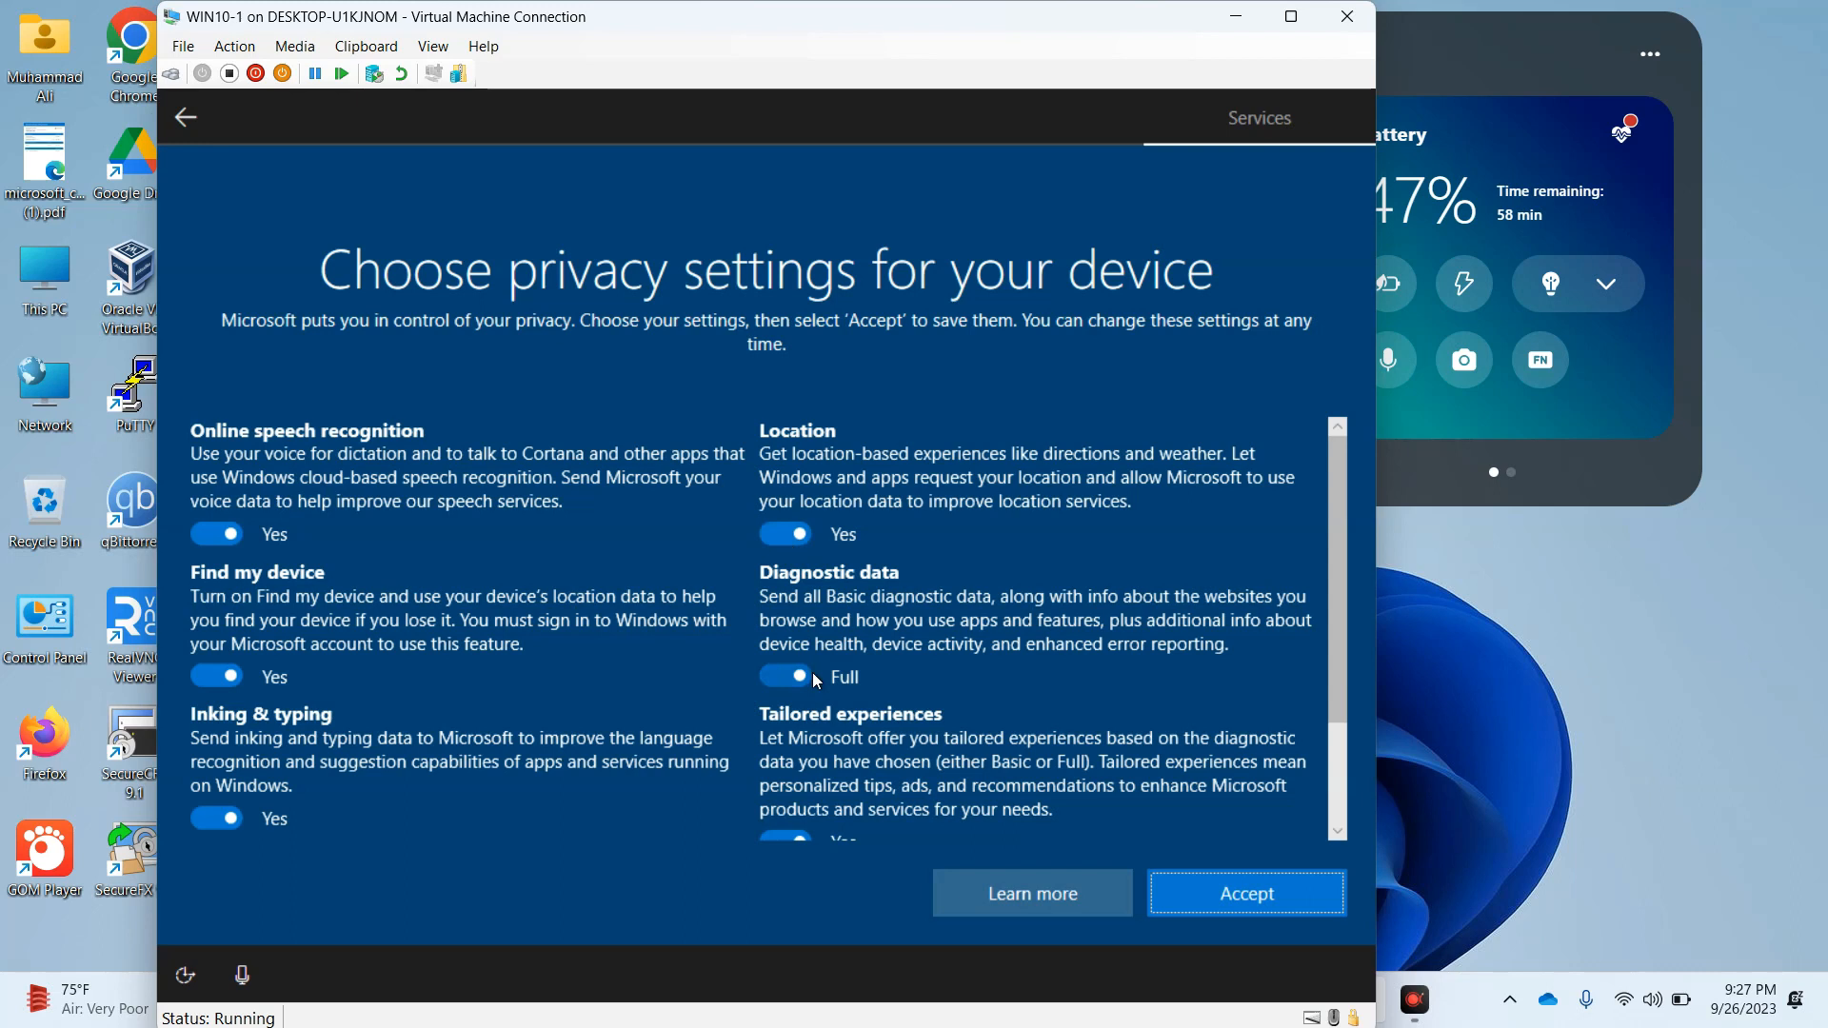
Set diagnostic data to Basic, turn off Inking & typing, accept the privacy settings, and sign in to the TESTING account
{"action": "left_click", "coordinate": [785, 676]}
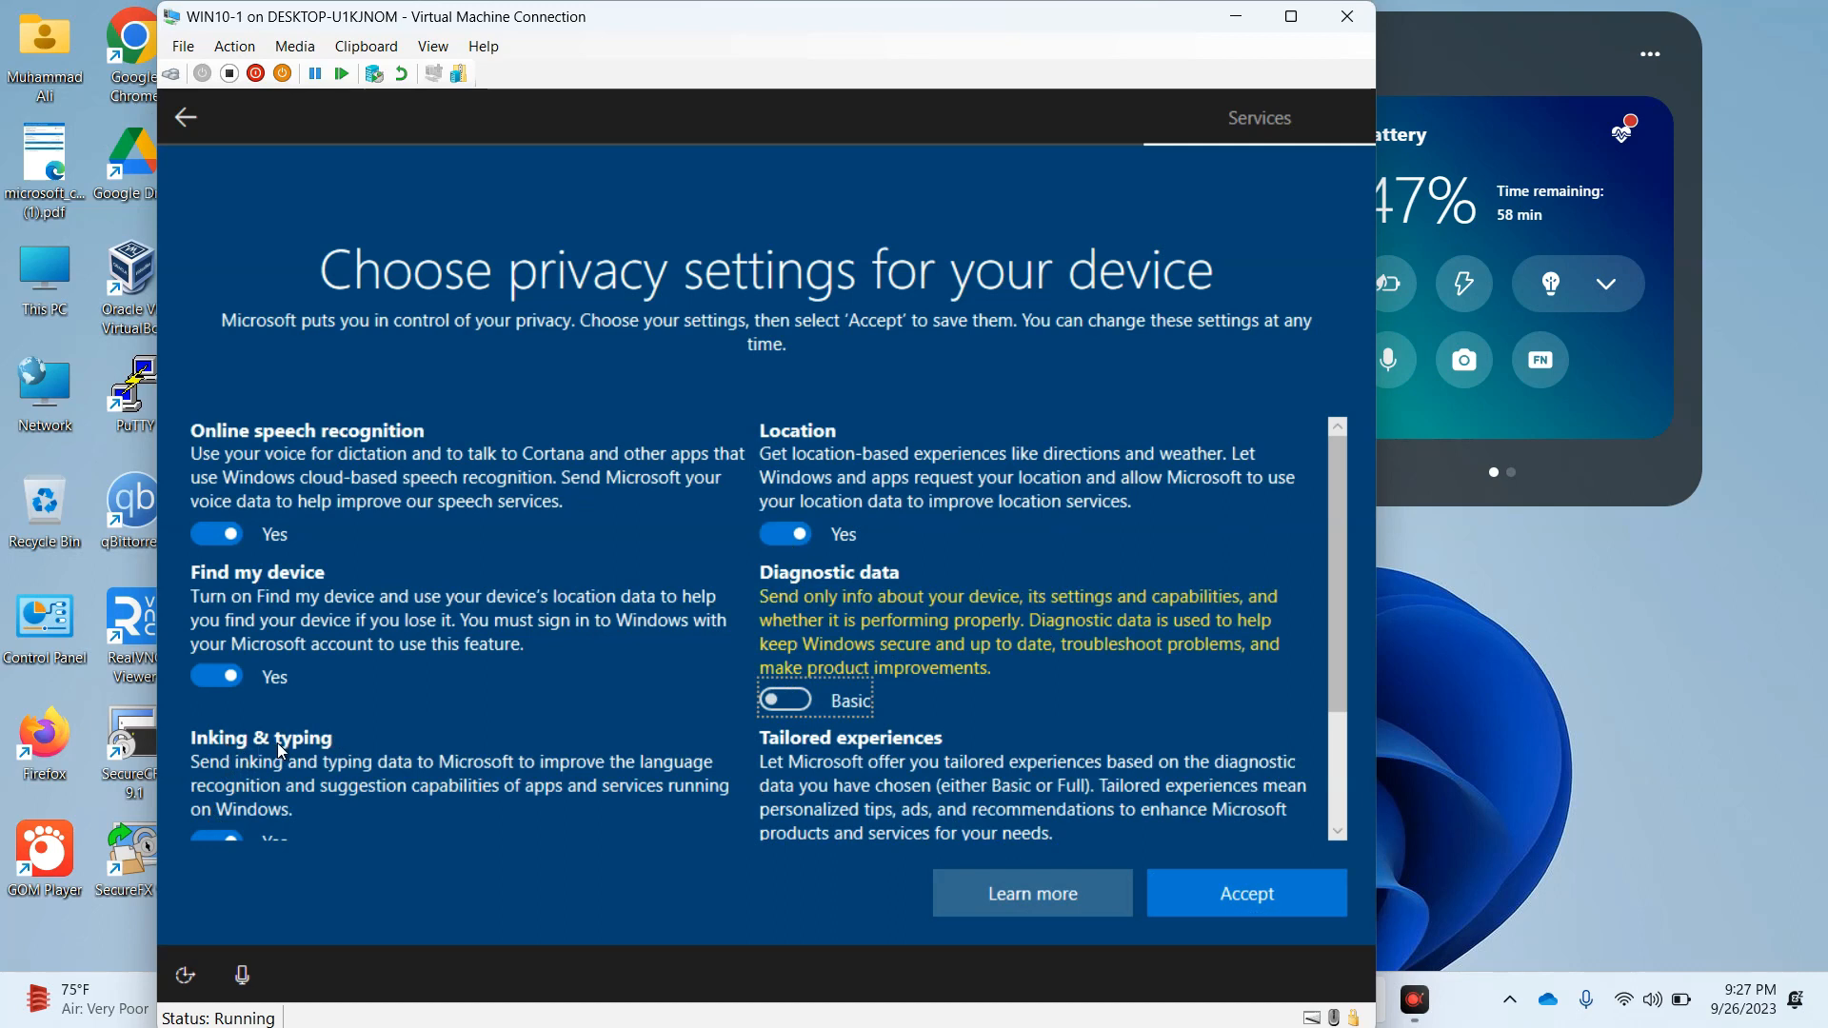
{"action": "left_click", "coordinate": [220, 831]}
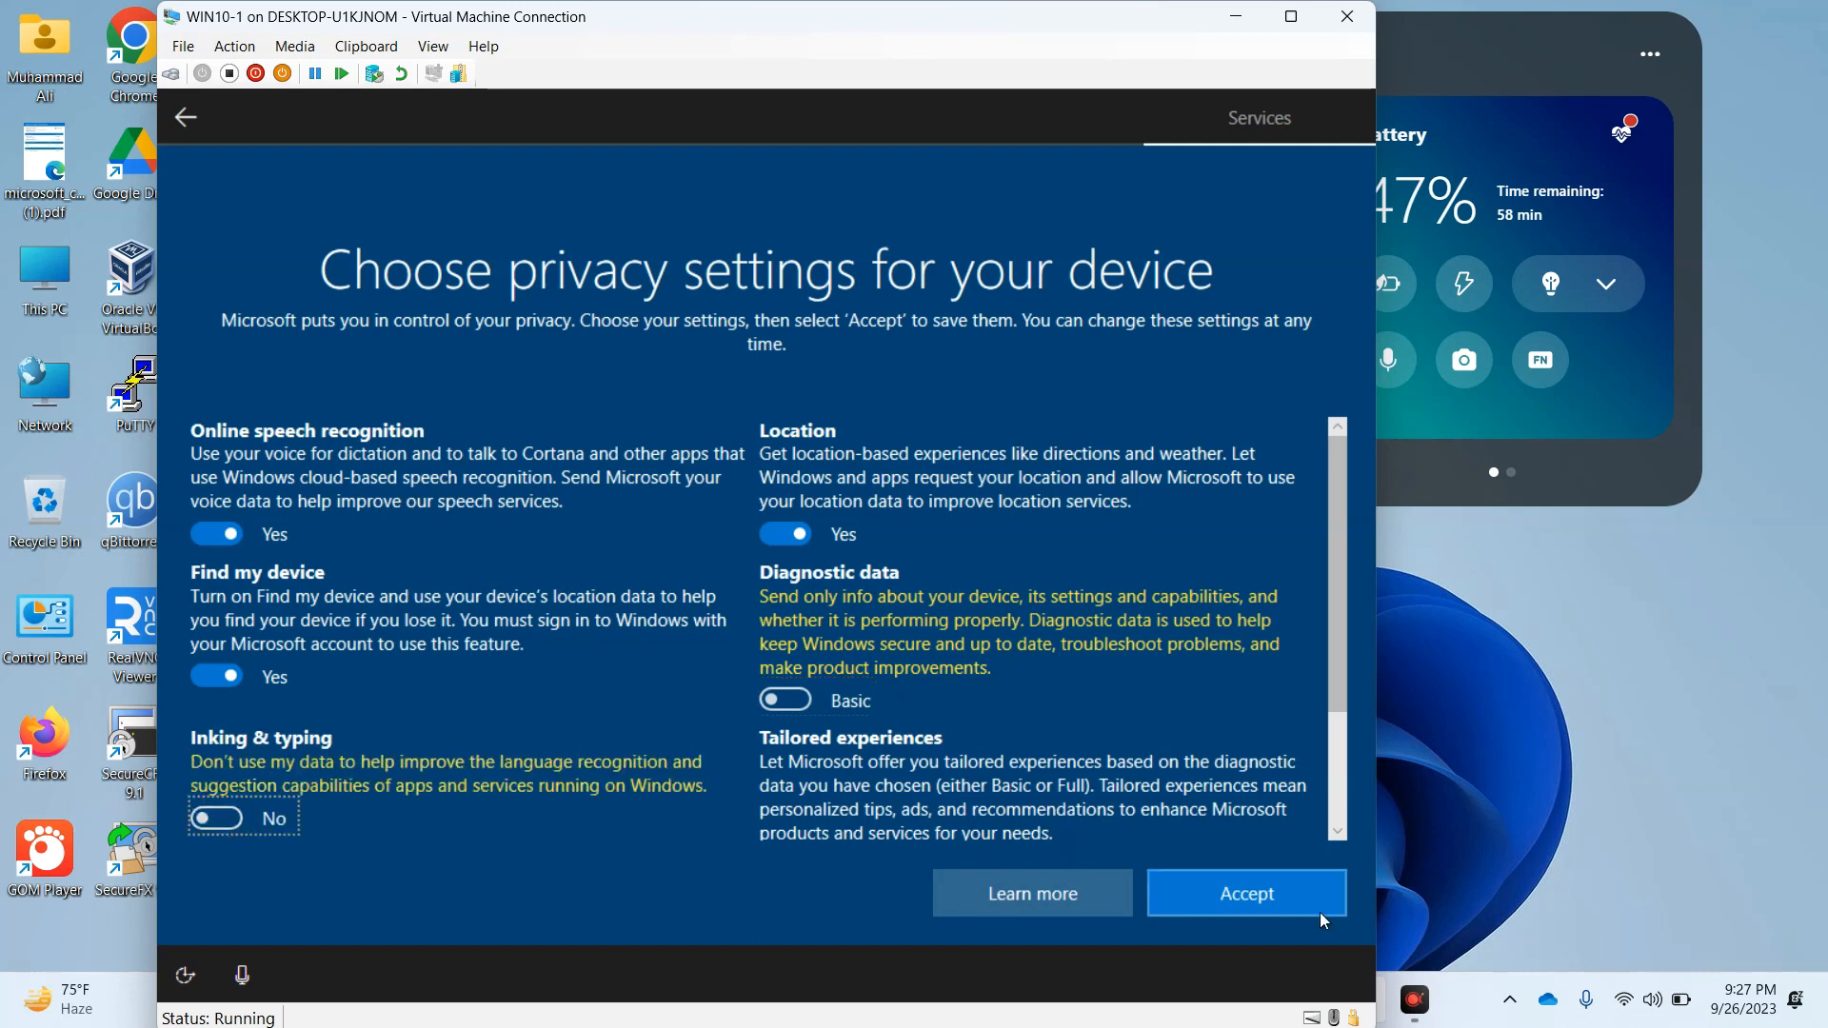
{"action": "left_click", "coordinate": [1277, 904]}
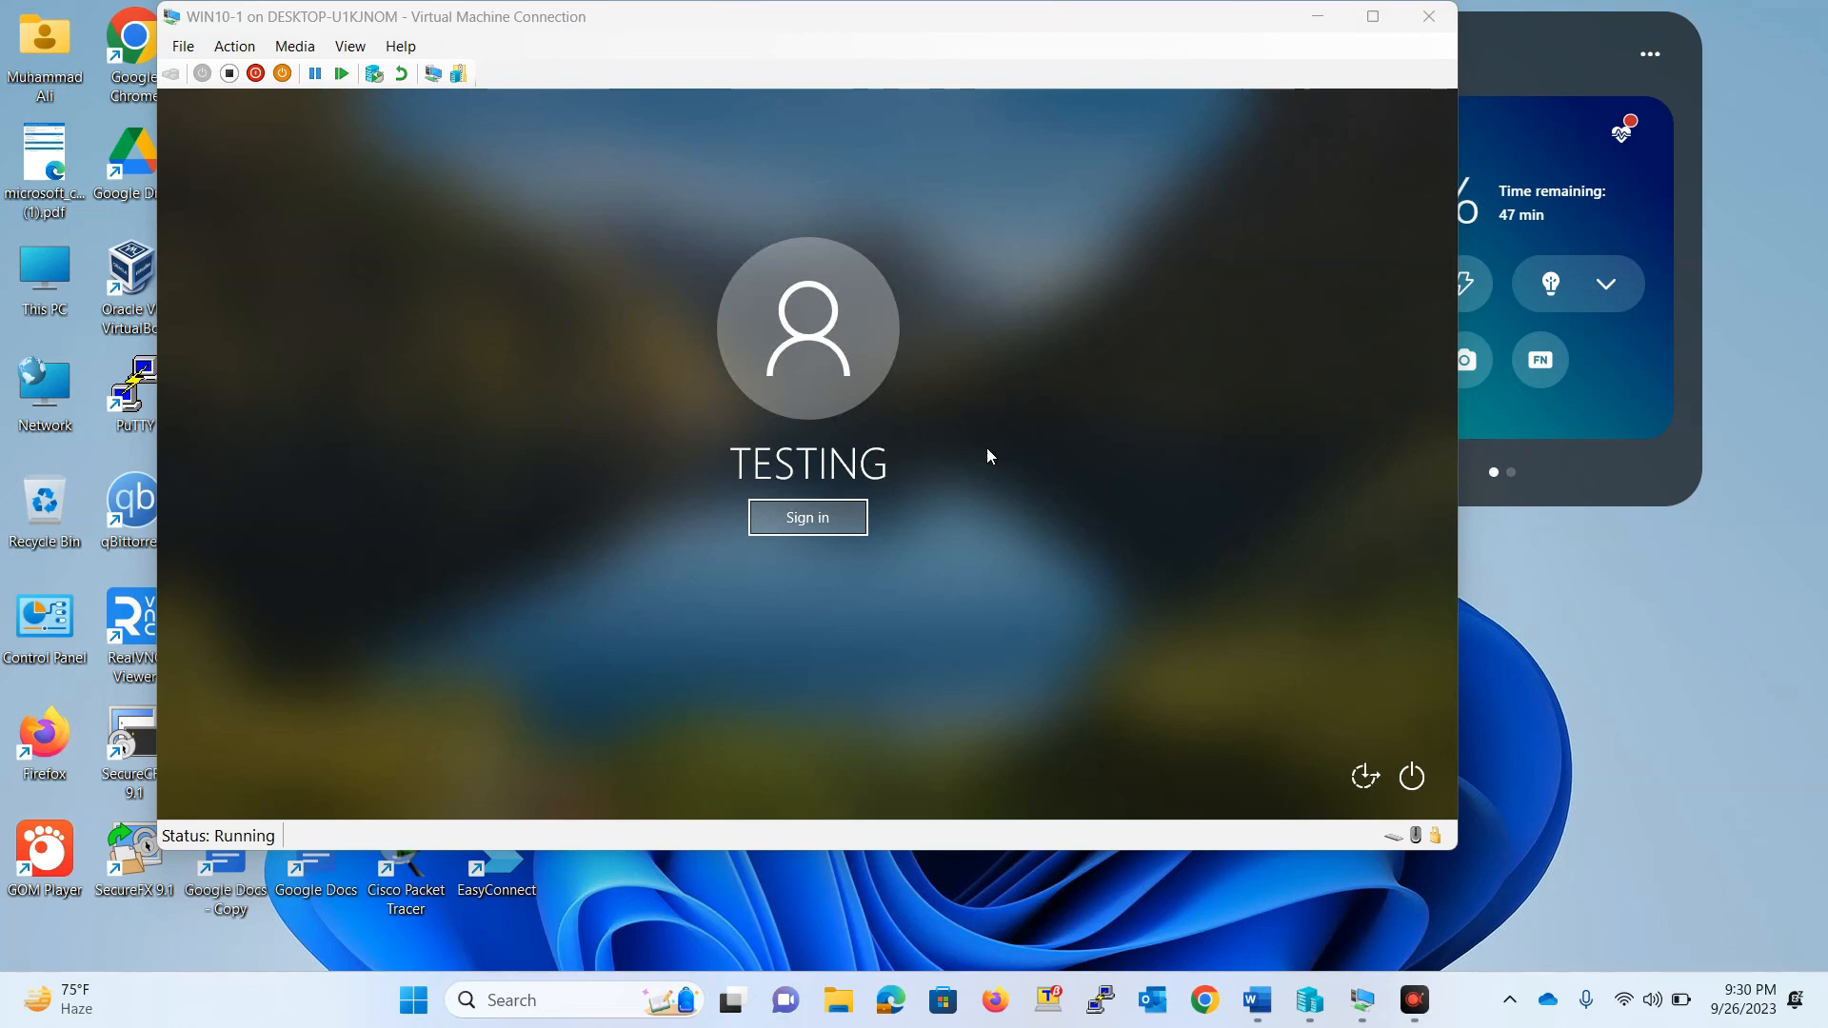
{"action": "left_click", "coordinate": [803, 523]}
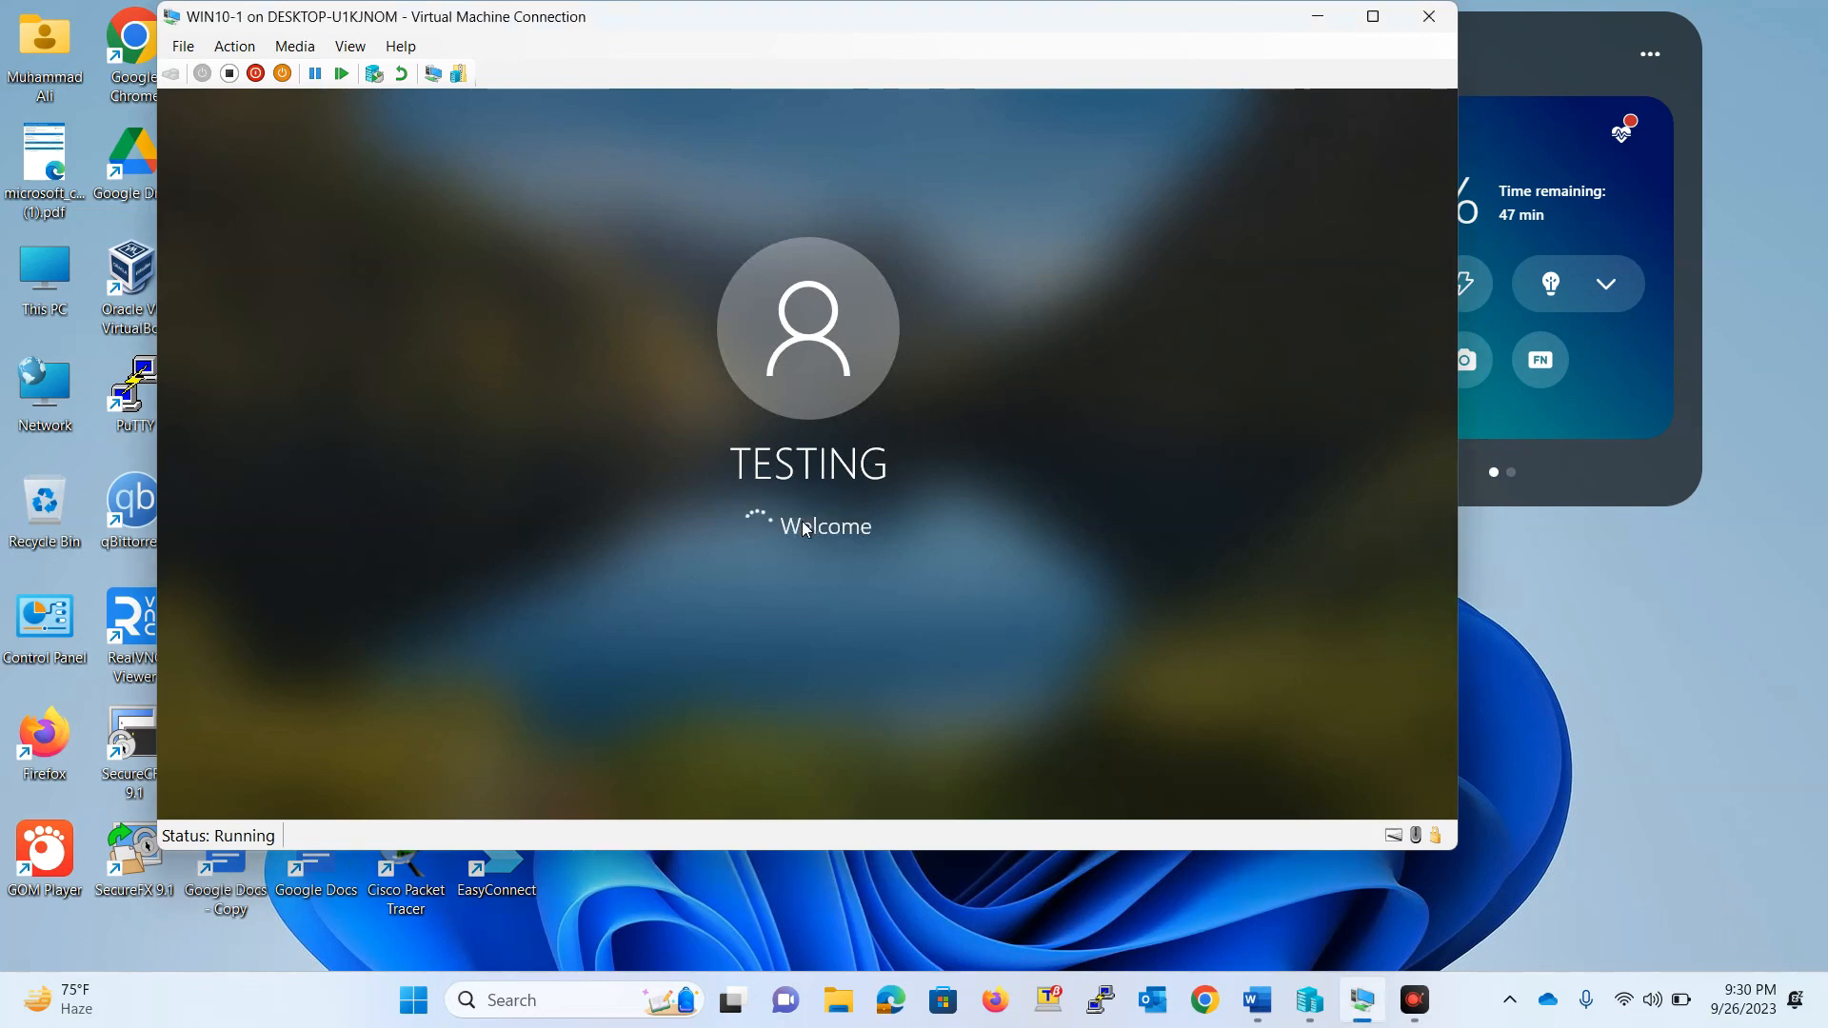